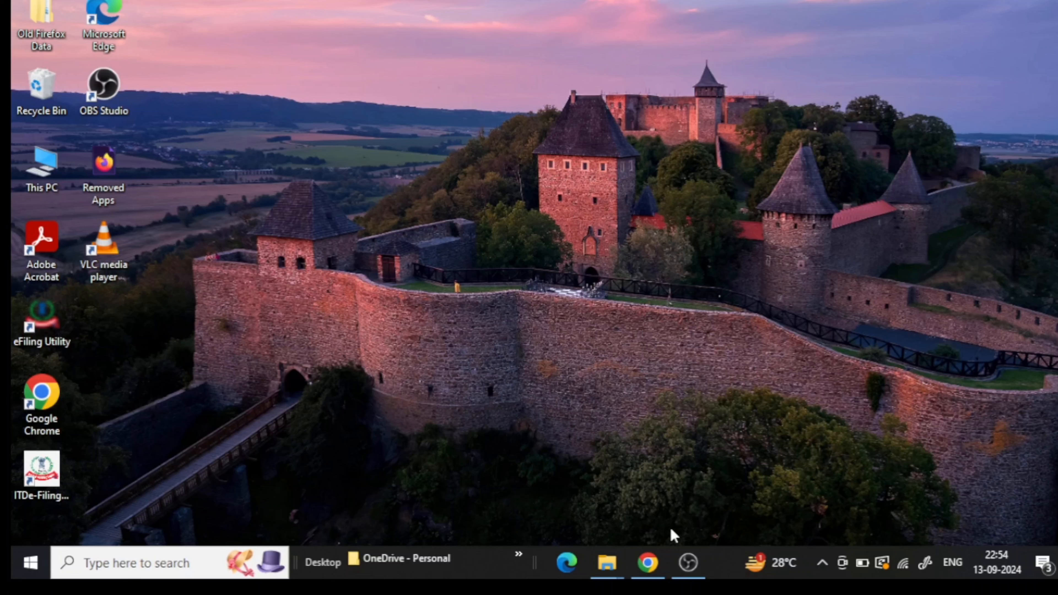
# - Load onlineservices.nsdl.com in Chrome to reach the NSDL online PAN application page
pyautogui.click(648, 565)
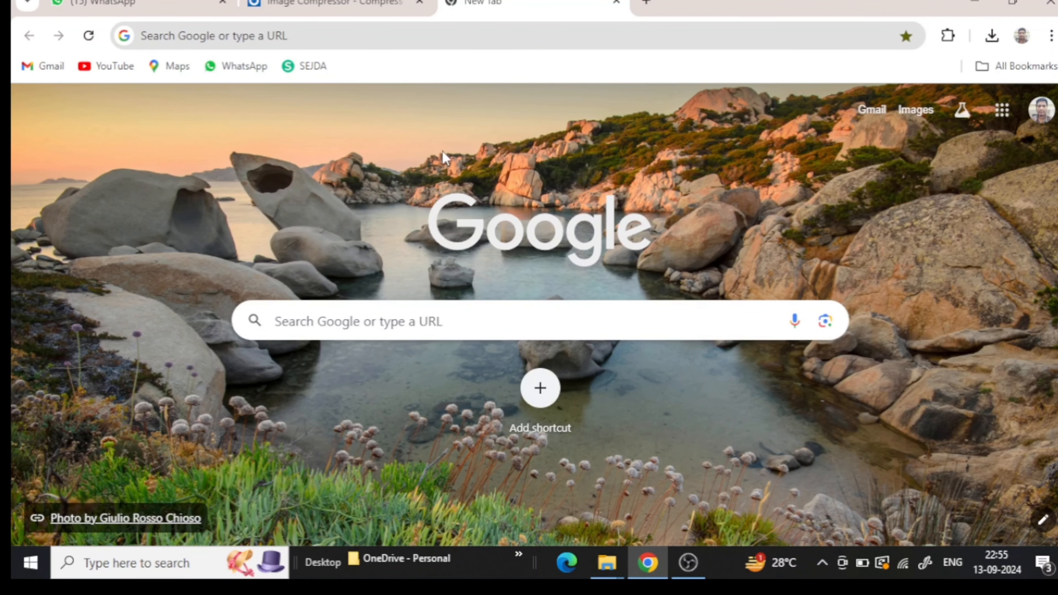
pyautogui.click(452, 37)
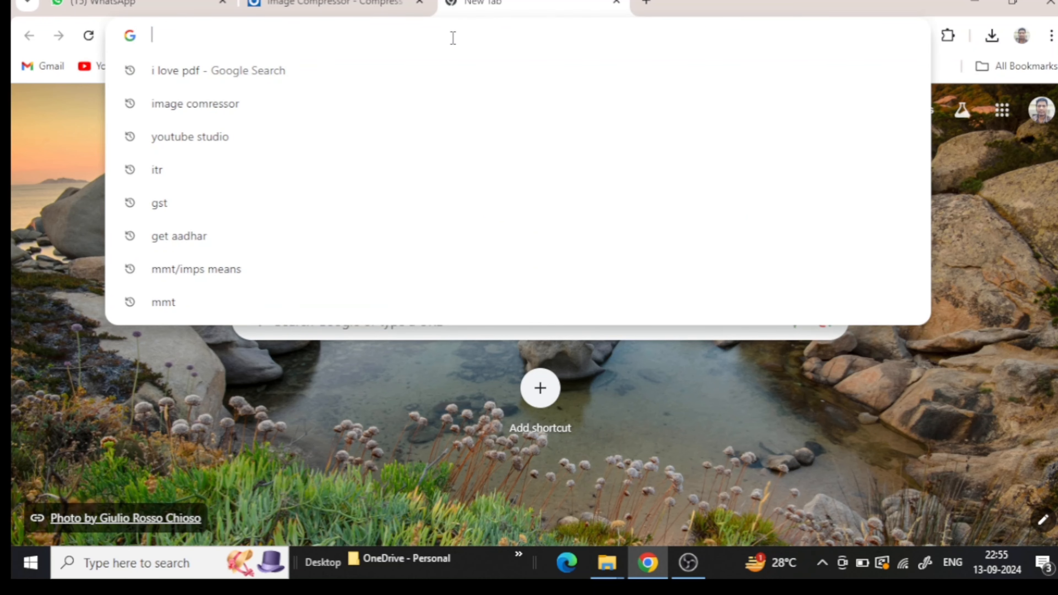
pyautogui.write('n')
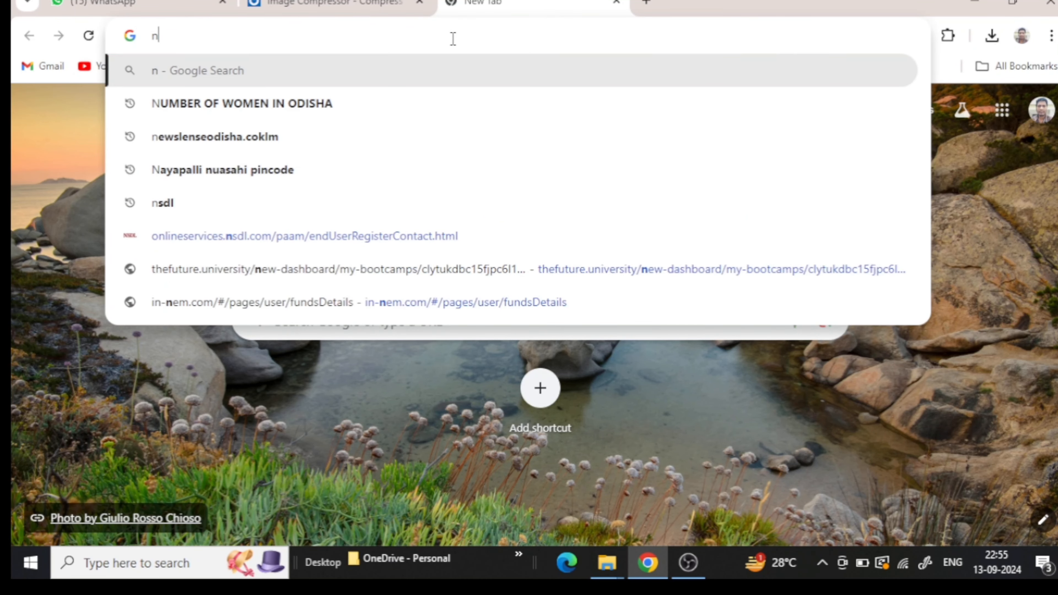
pyautogui.write('sdl')
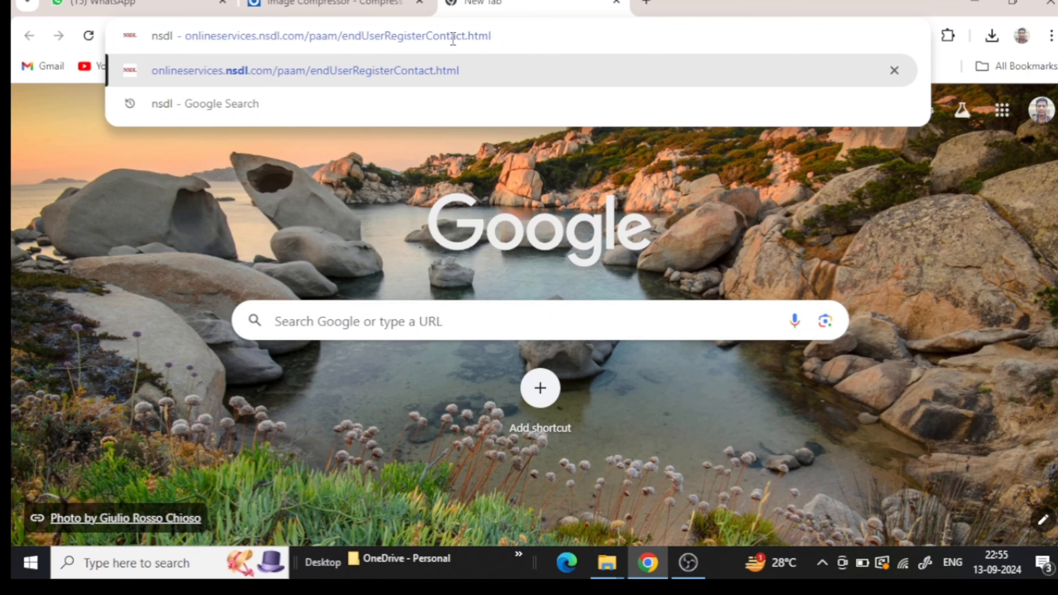
pyautogui.press('Return')
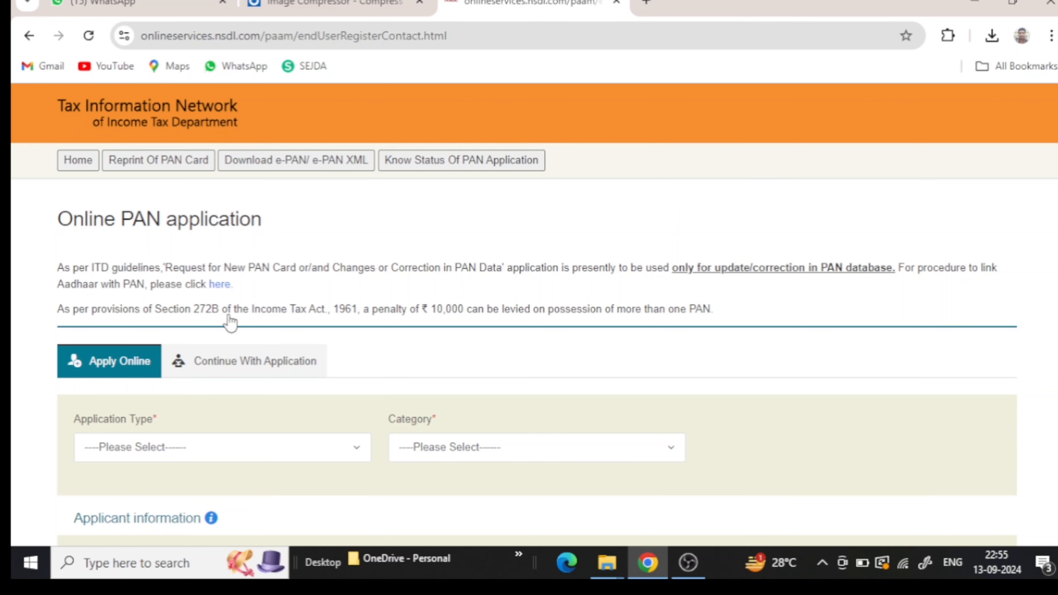
# - Look over the Apply Online form and expand the Application Type dropdown
pyautogui.scroll(-5, 381, 246)
pyautogui.scroll(-10, 403, 249)
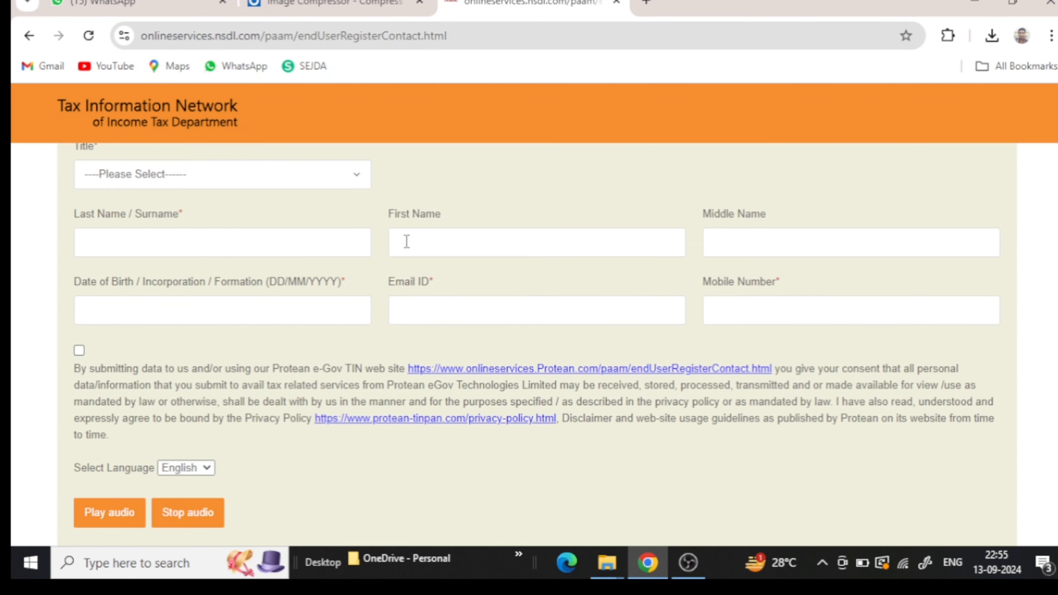
pyautogui.scroll(8, 555, 252)
pyautogui.scroll(5, 556, 255)
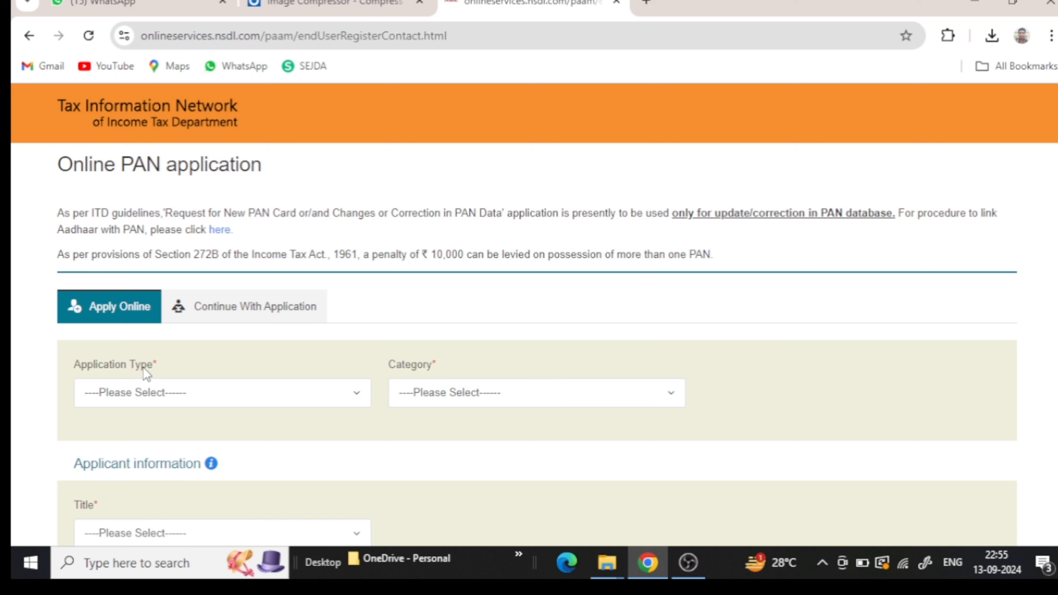
pyautogui.click(179, 402)
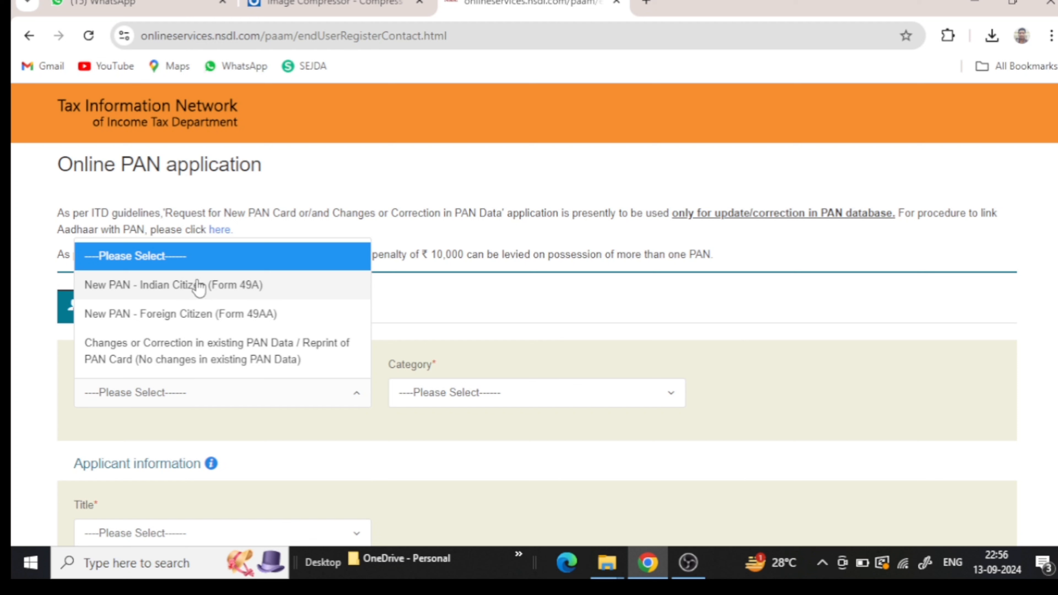
# - Set Application Type to New PAN - Indian Citizen (Form 49A)
pyautogui.click(193, 266)
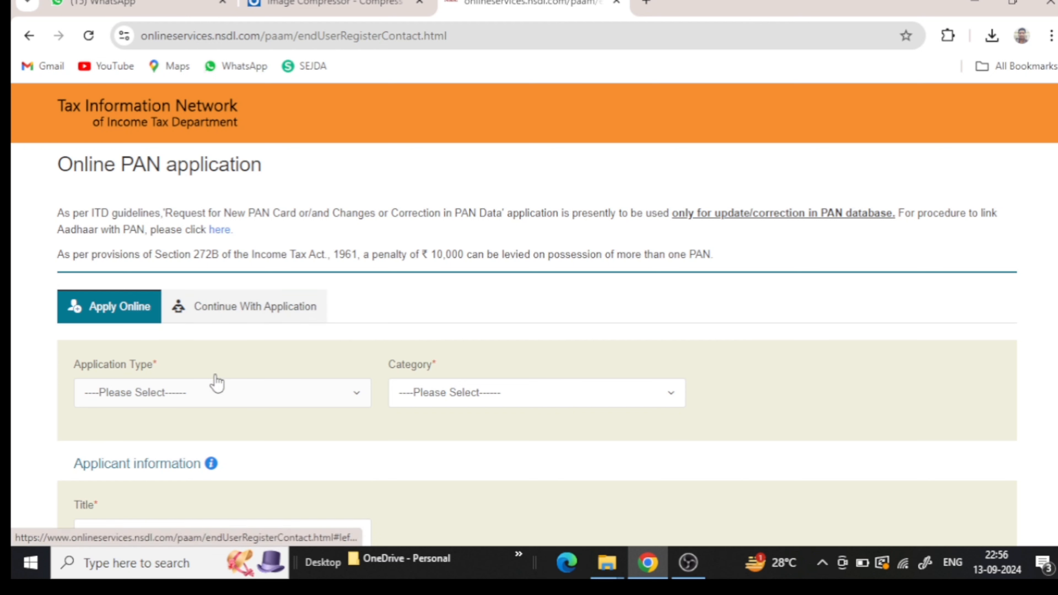
pyautogui.click(217, 396)
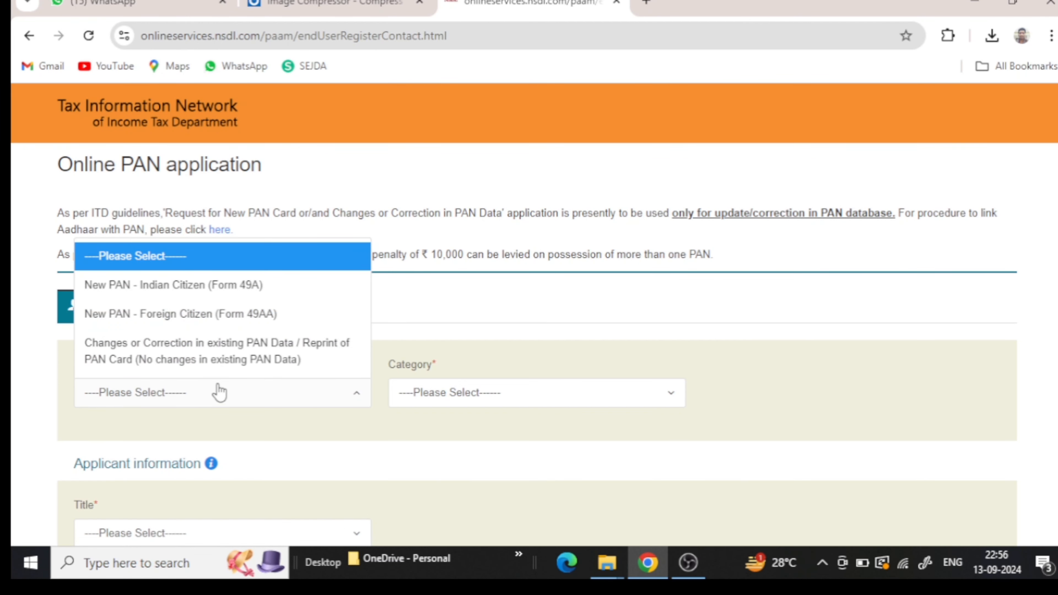
pyautogui.click(228, 292)
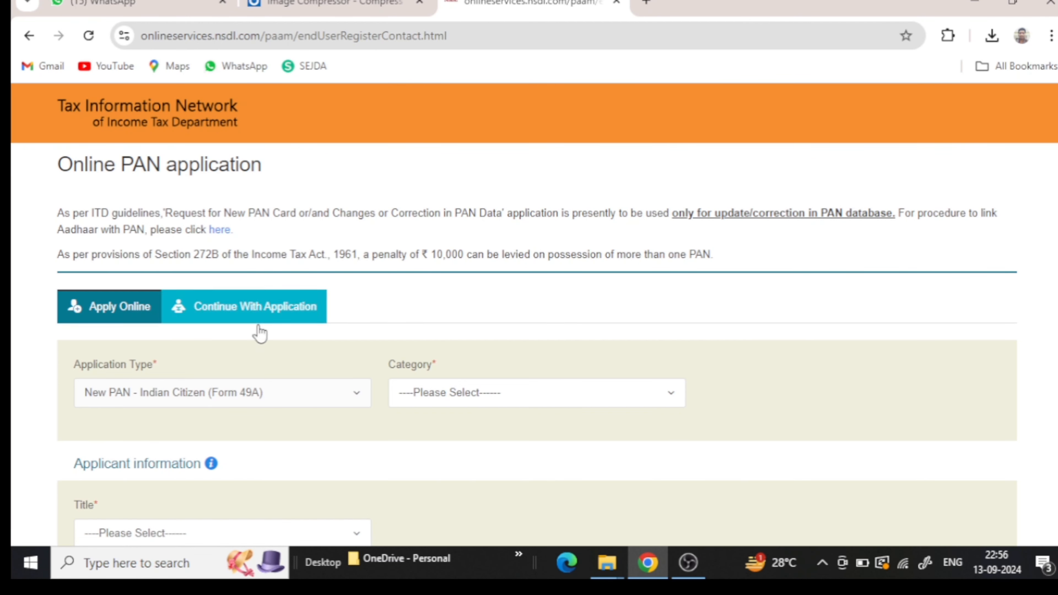
# - Set the applicant Category to INDIVIDUAL
pyautogui.click(435, 404)
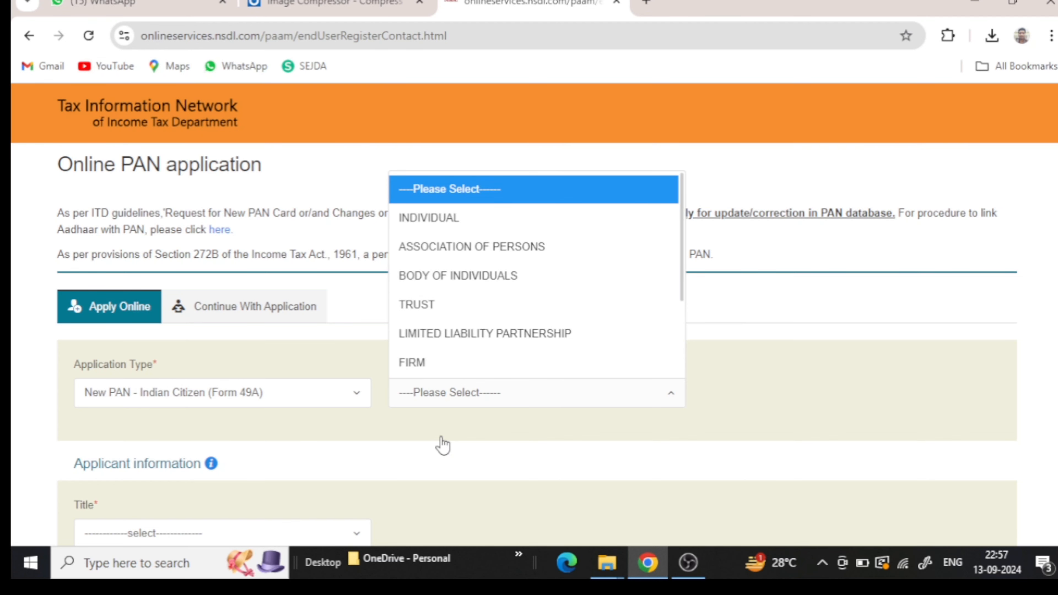
pyautogui.click(492, 224)
pyautogui.scroll(-3, 491, 253)
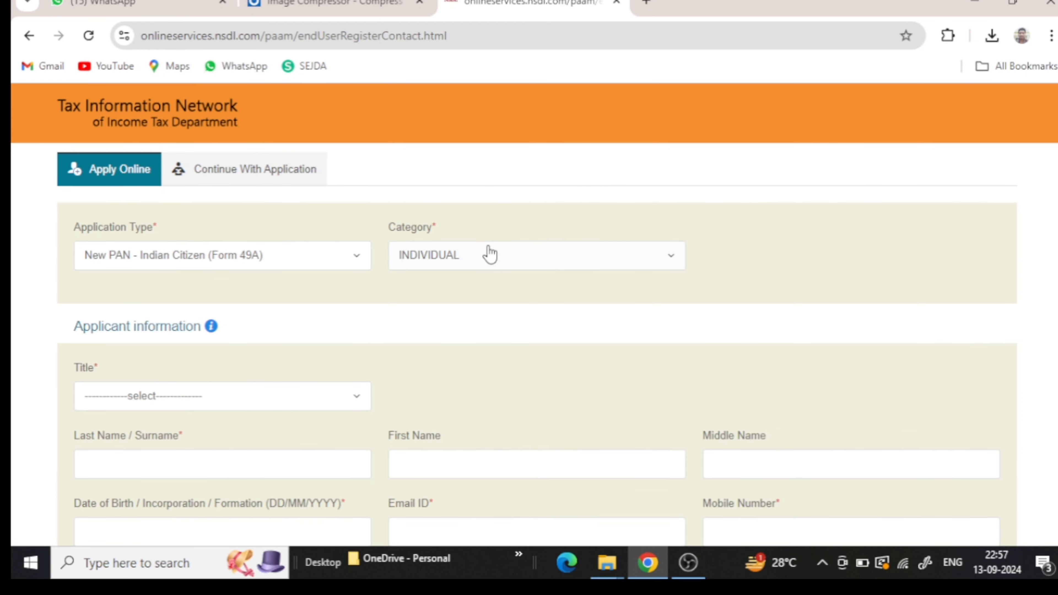
pyautogui.scroll(-3, 488, 253)
pyautogui.scroll(3, 487, 253)
pyautogui.click(172, 397)
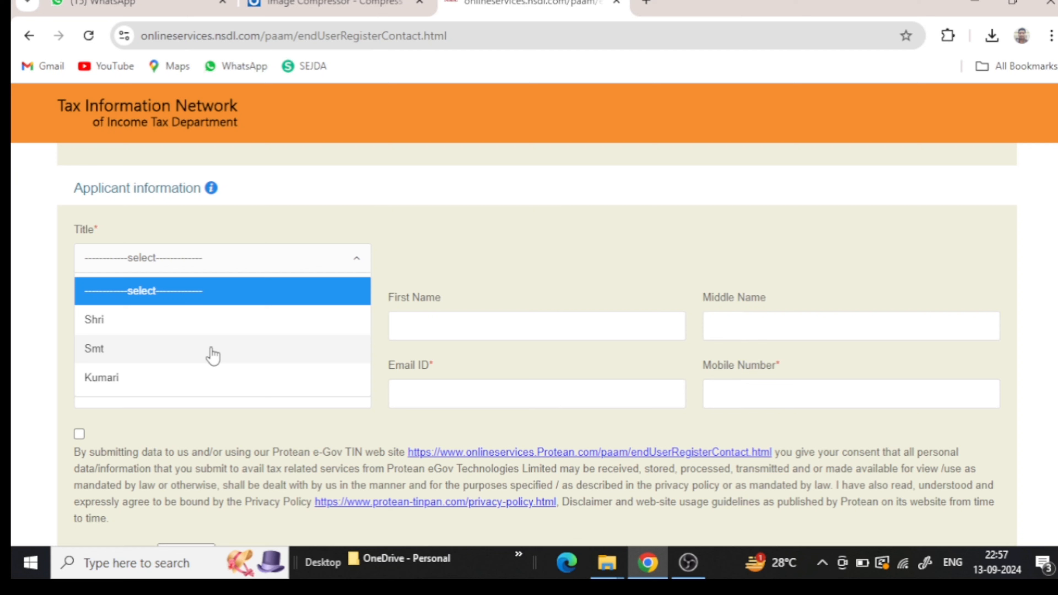
# - Choose title Shri and enter the applicant's surname, first name and middle name
pyautogui.click(208, 323)
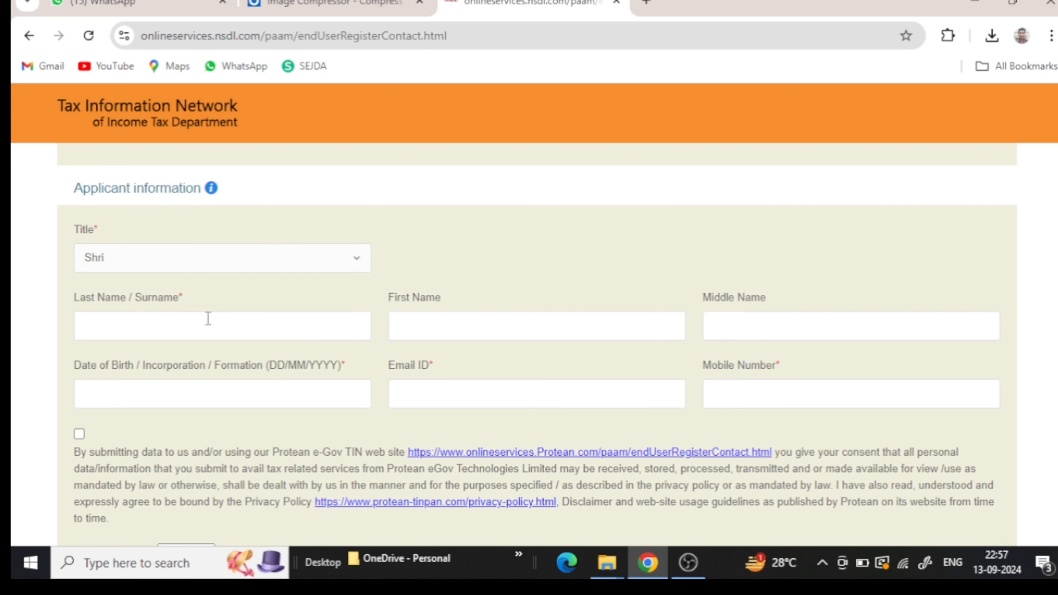
pyautogui.click(263, 330)
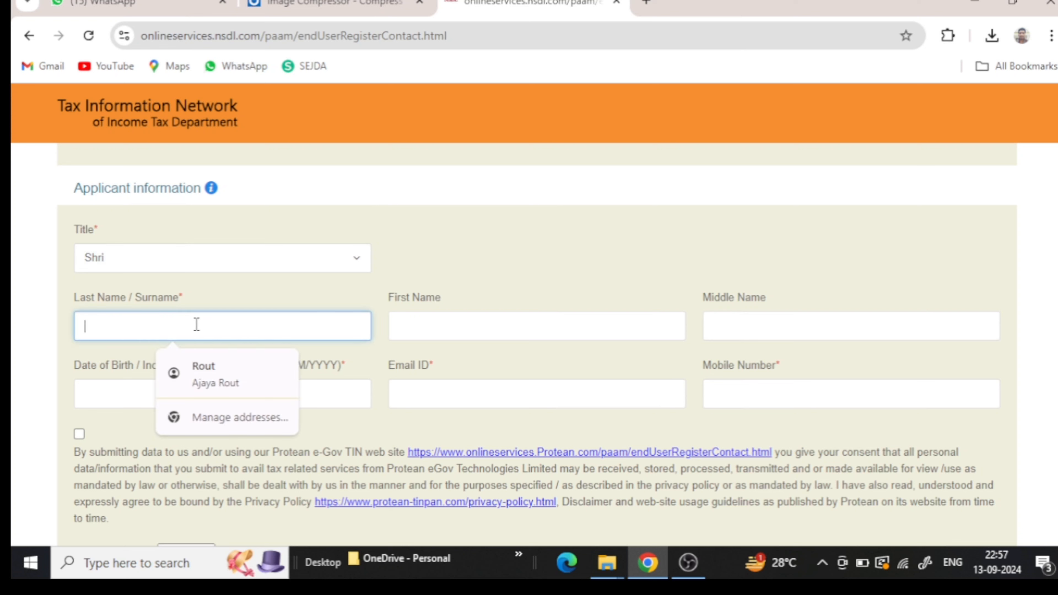
pyautogui.write('DF')
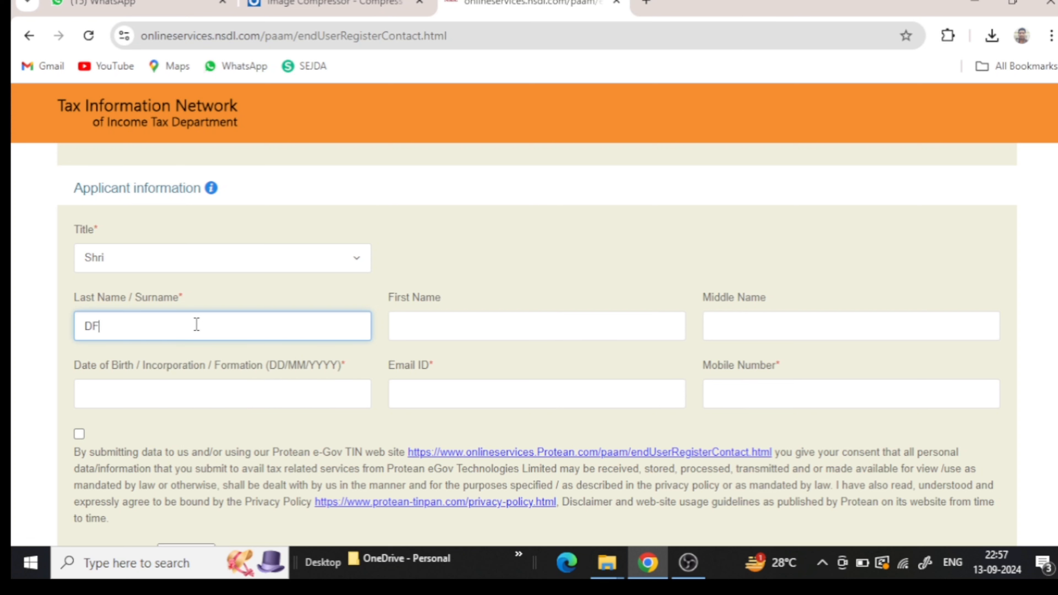
pyautogui.press('BackSpace')
pyautogui.write('AS')
pyautogui.click(405, 328)
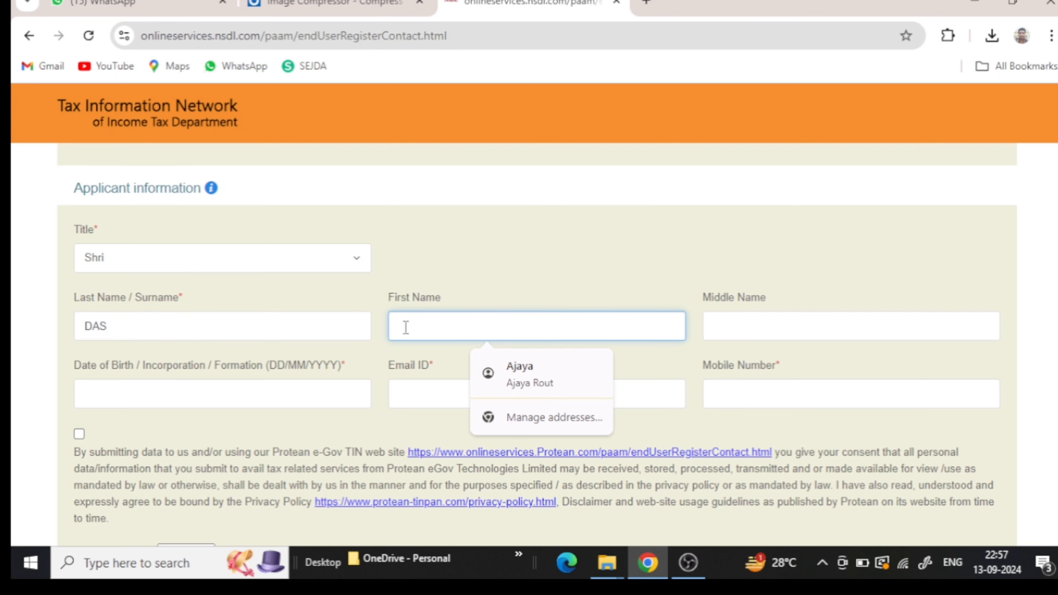
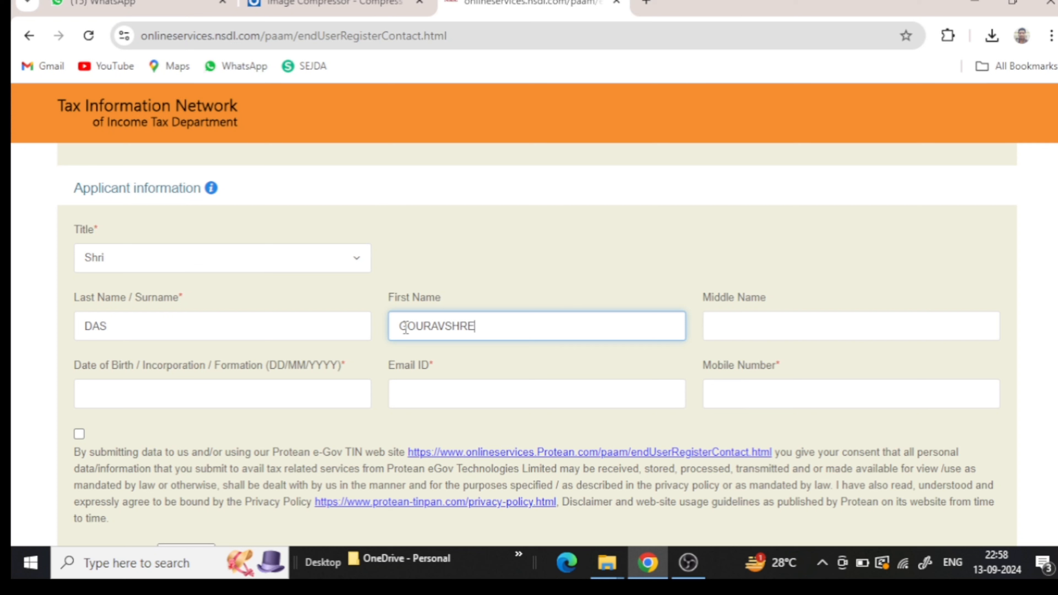
pyautogui.click(804, 325)
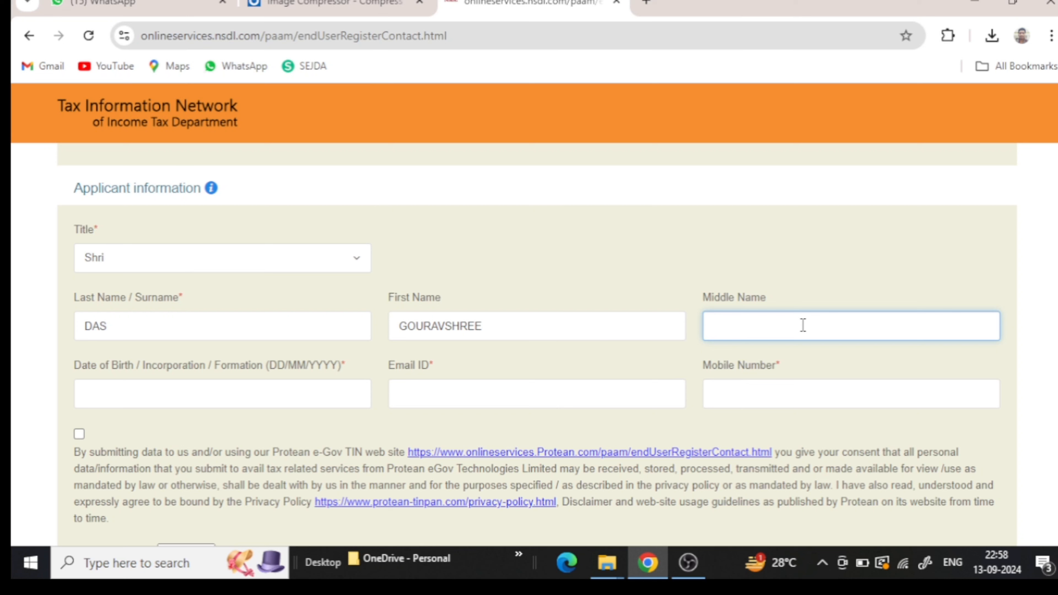
pyautogui.click(305, 392)
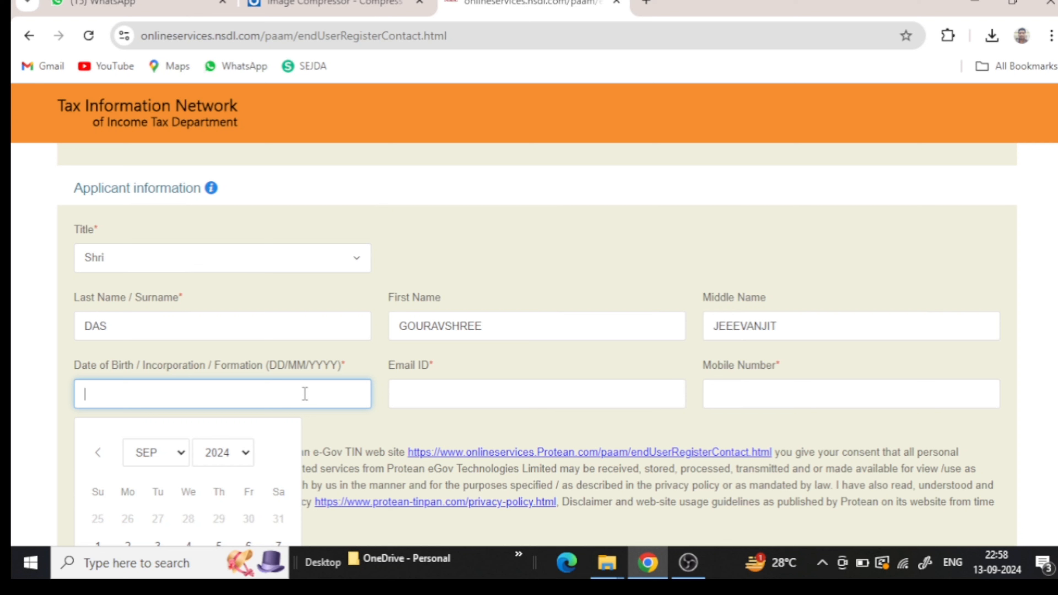
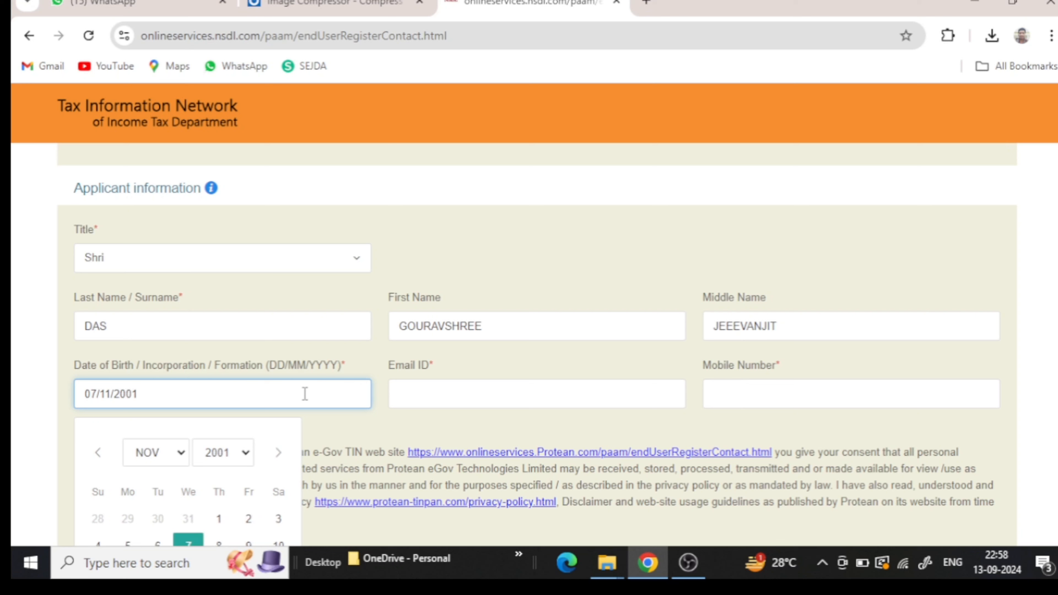
pyautogui.click(403, 394)
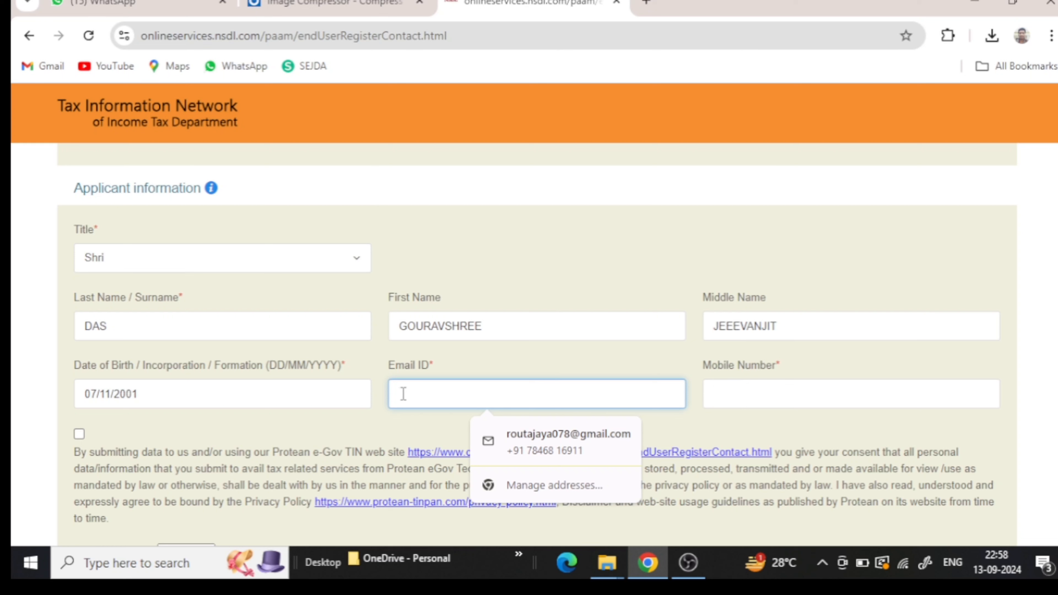
# - Fill in the applicant's e-mail address and mobile number in the contact fields
pyautogui.write('DA')
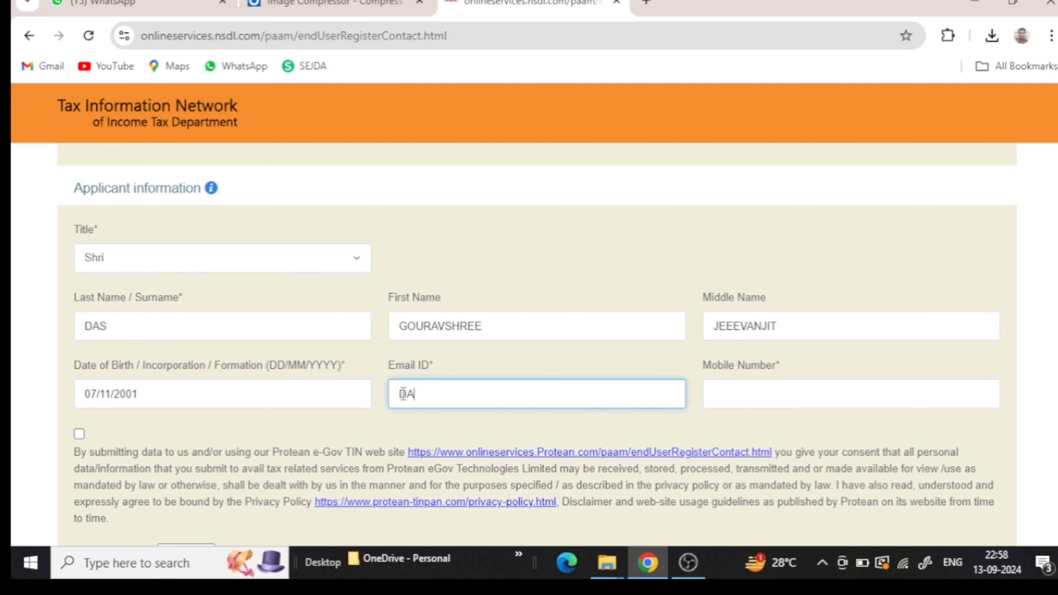
pyautogui.press('BackSpace')
pyautogui.press('BackSpace')
pyautogui.press('capslock')
pyautogui.press('capslock')
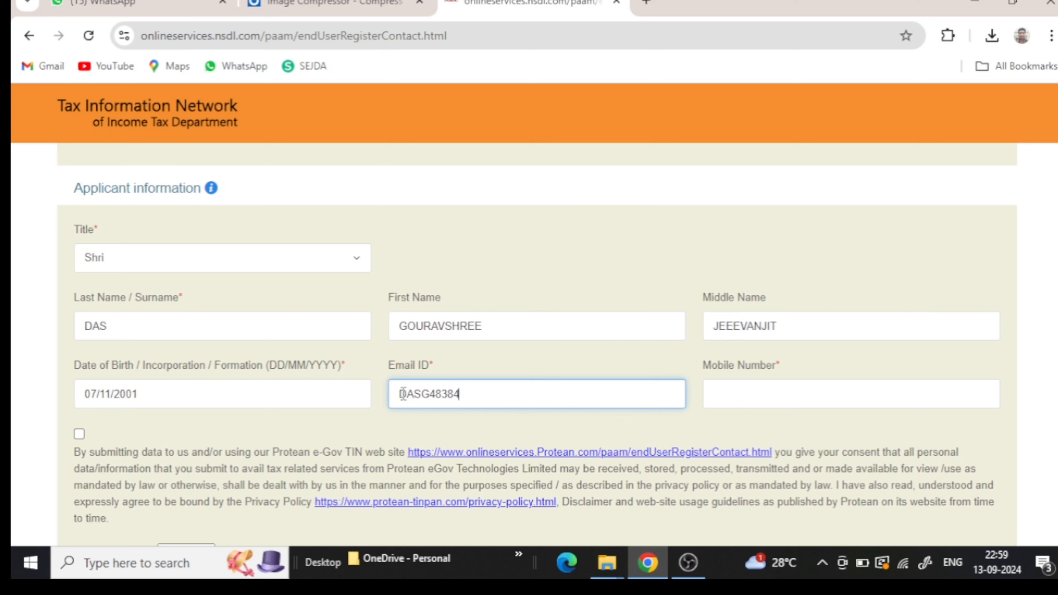
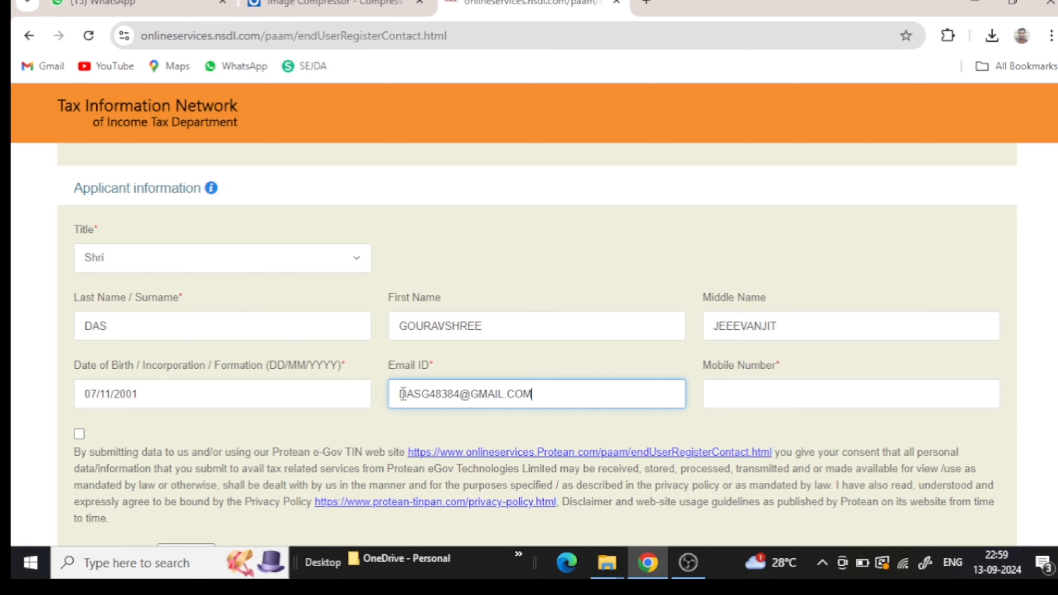
pyautogui.click(721, 390)
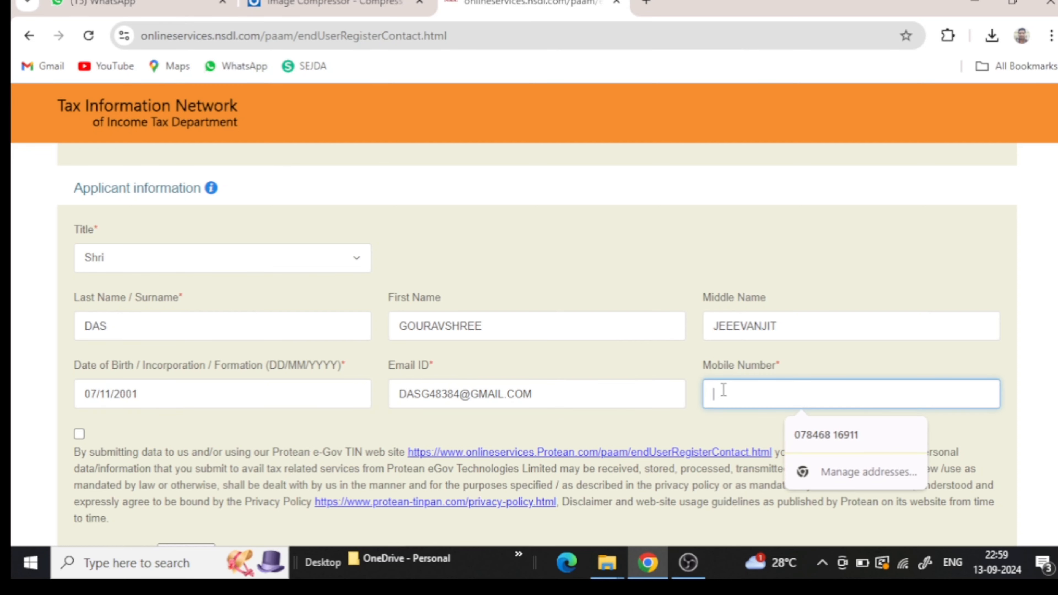
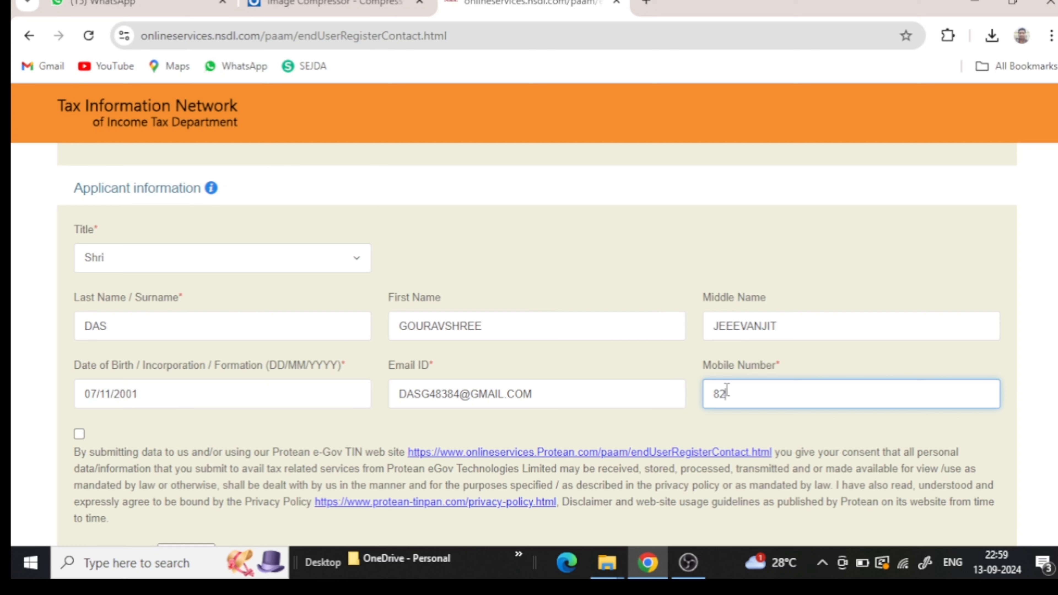
# - Accept the data consent, tick the reCAPTCHA checkbox and submit the registration
pyautogui.click(80, 435)
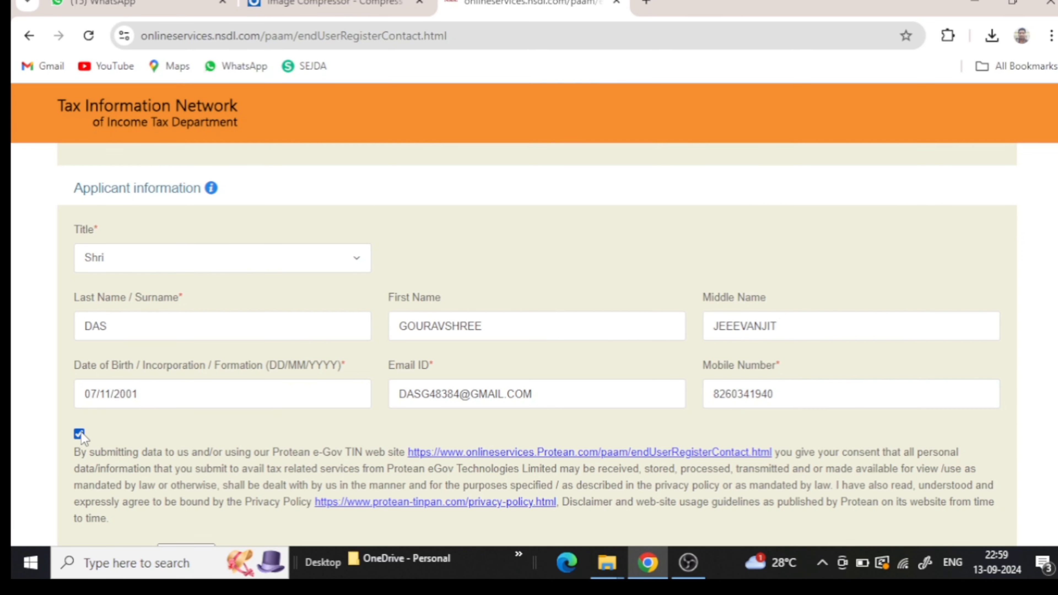
pyautogui.scroll(-5, 109, 458)
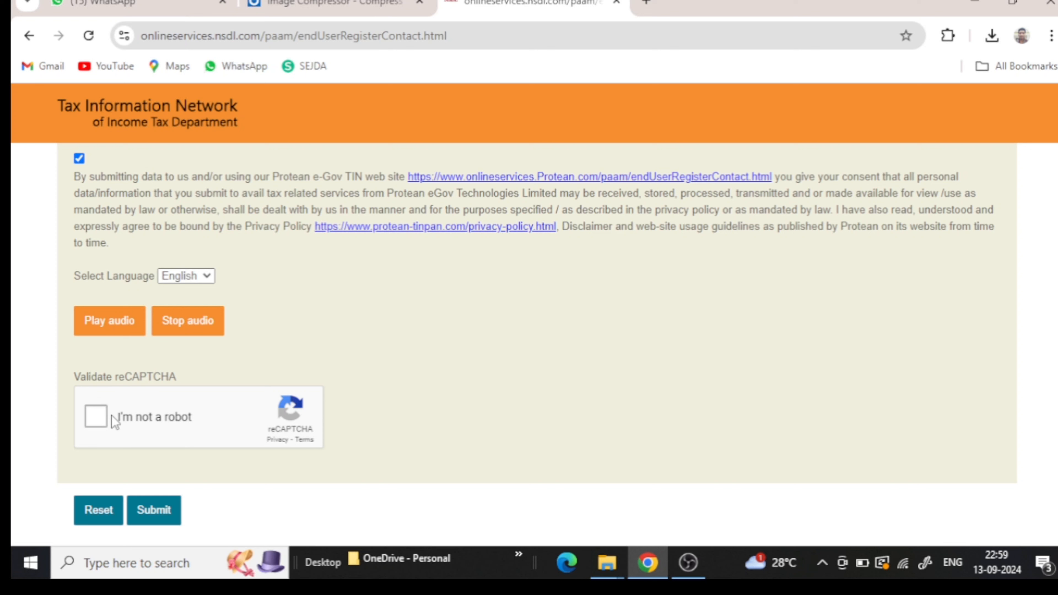
pyautogui.click(97, 419)
pyautogui.click(153, 510)
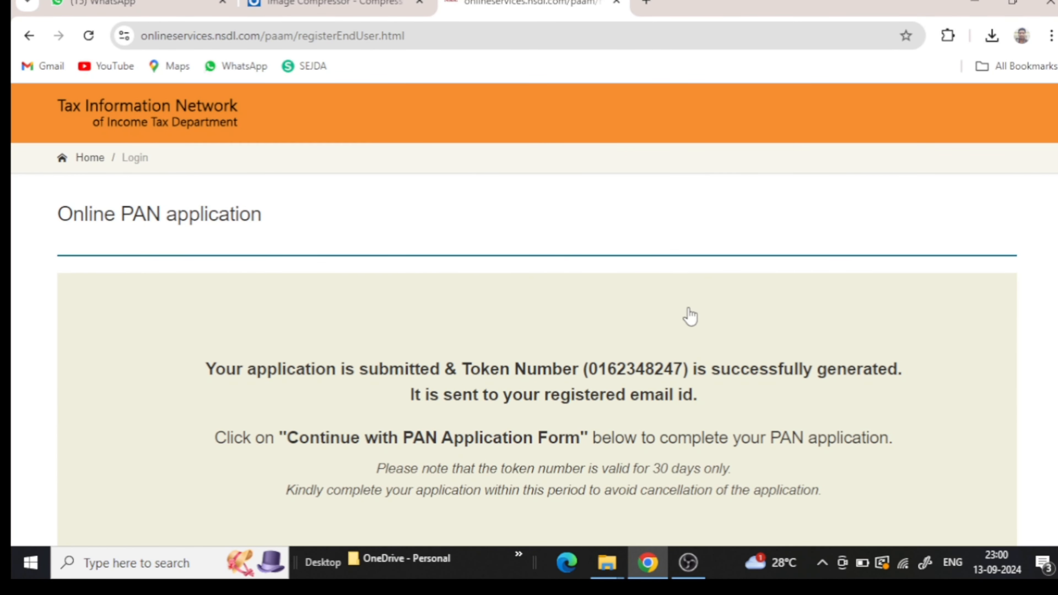
# - Copy the generated token number from the confirmation message to the clipboard
pyautogui.scroll(-3, 816, 380)
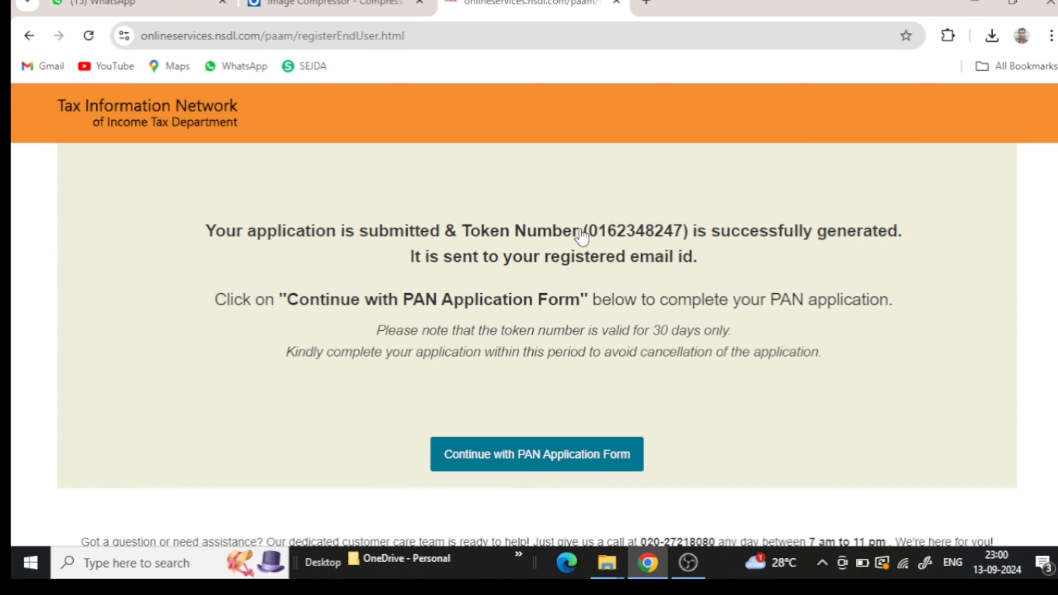
pyautogui.moveTo(580, 233); pyautogui.dragTo(700, 240)
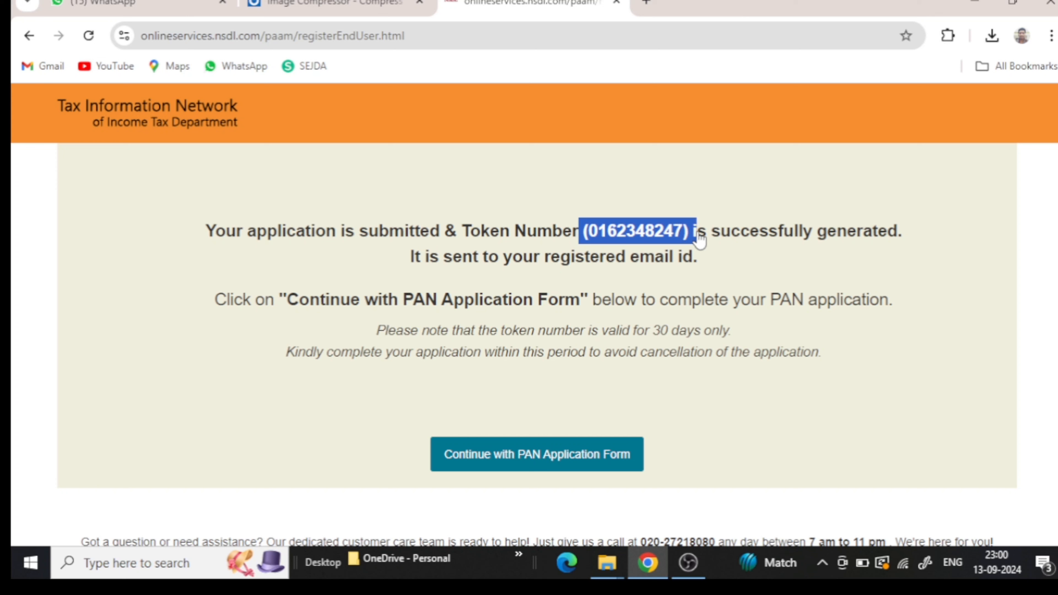
pyautogui.rightClick(666, 234)
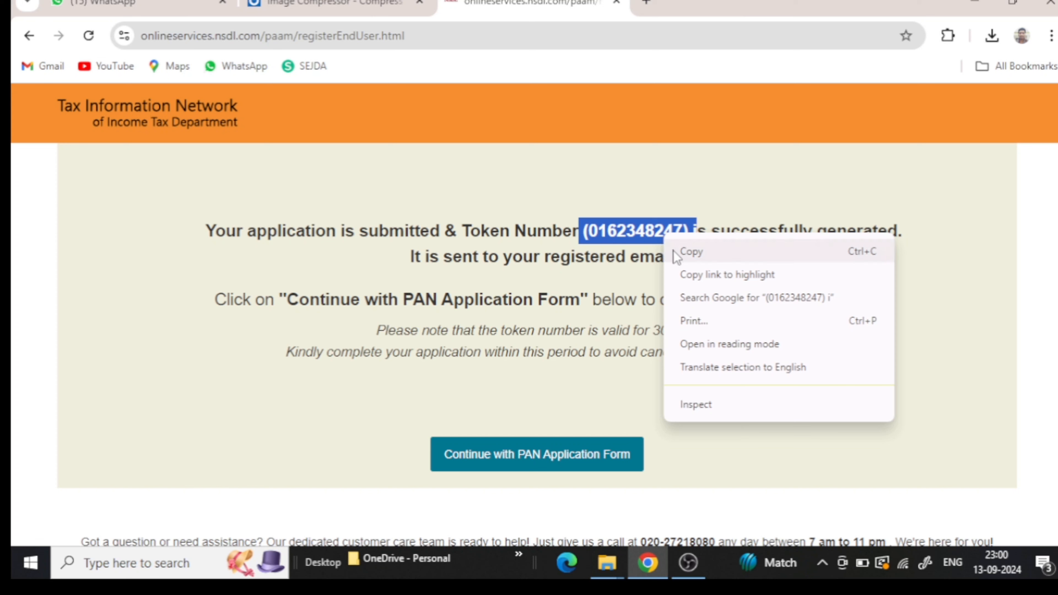
pyautogui.click(688, 251)
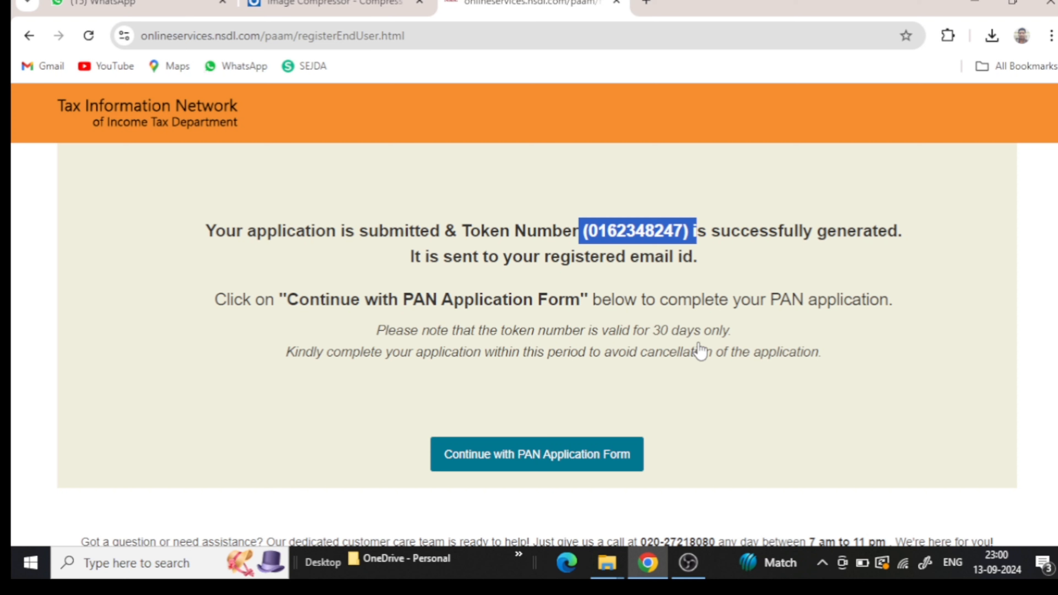
pyautogui.click(687, 375)
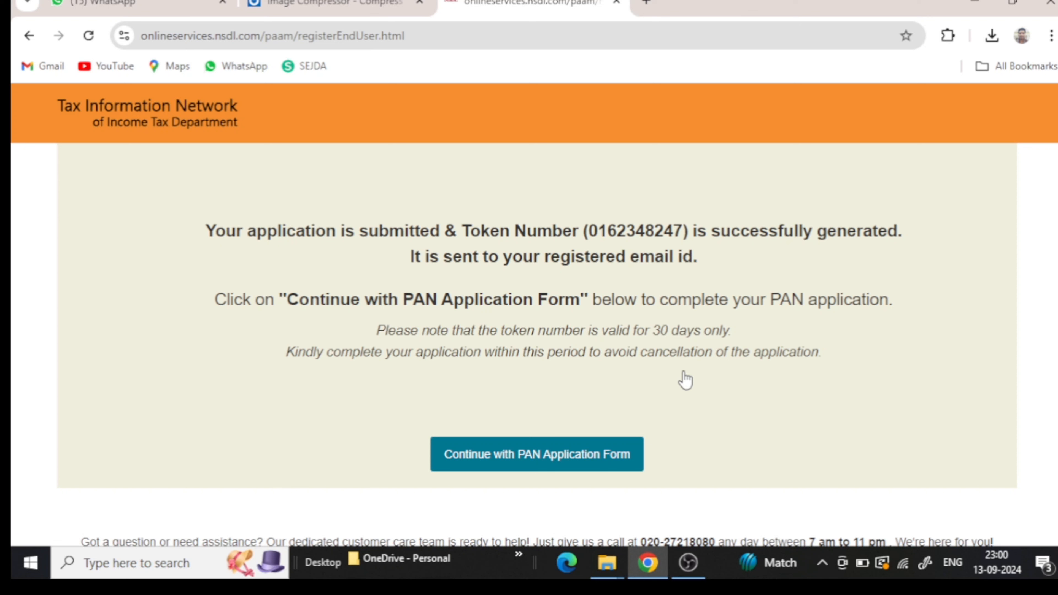
pyautogui.scroll(-2, 683, 375)
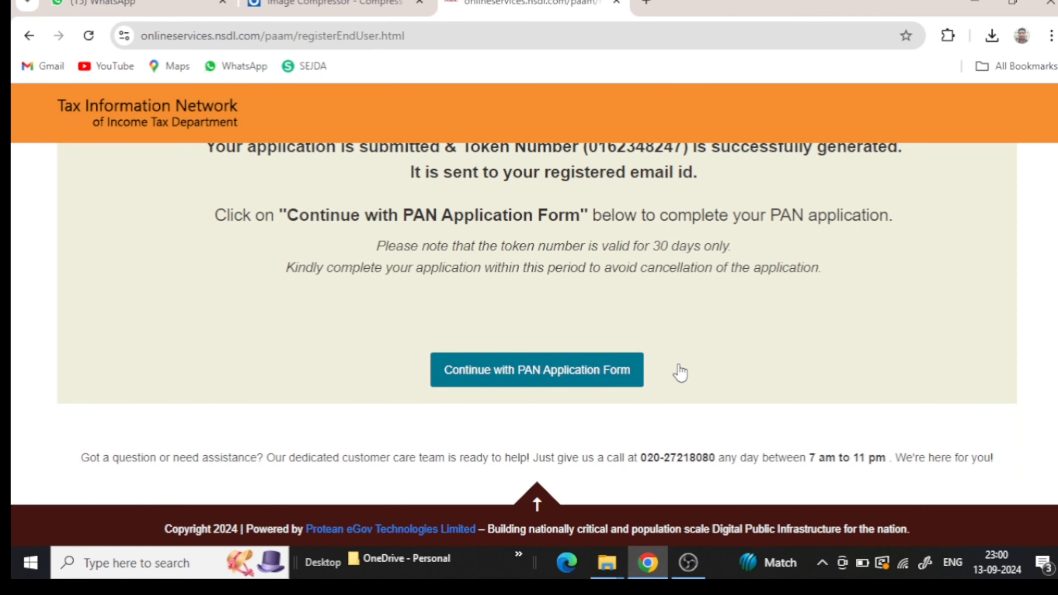
# - Continue to the full PAN form and choose submitting scanned images through e-Sign
pyautogui.click(550, 380)
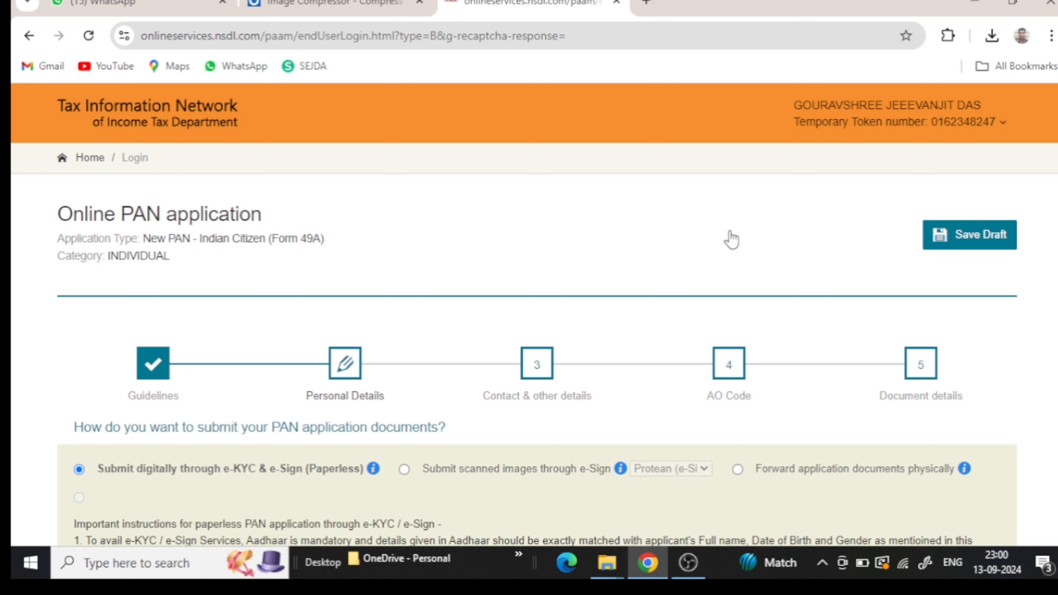
pyautogui.scroll(-3, 732, 240)
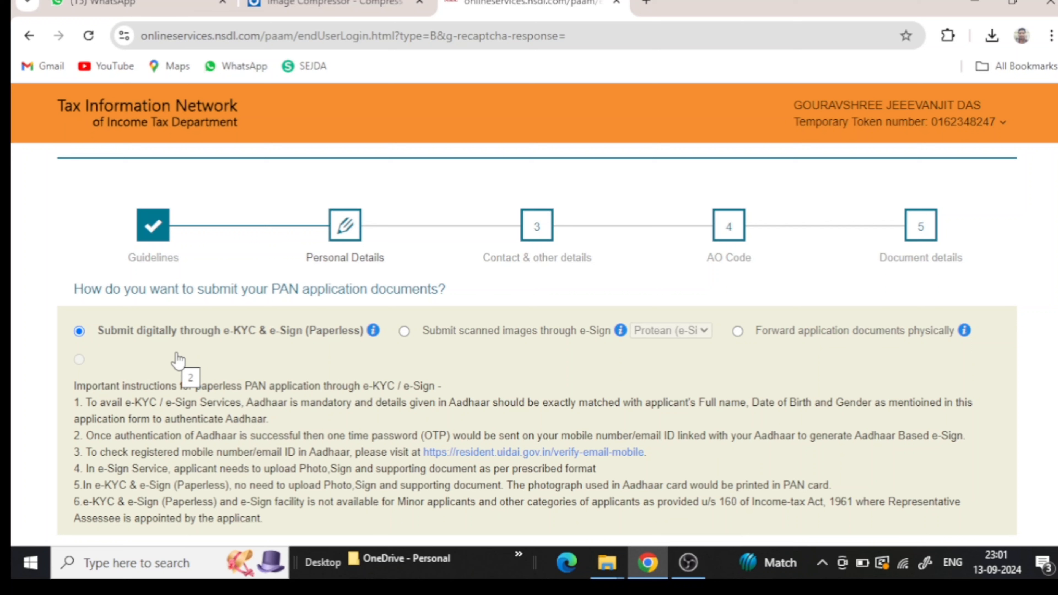
pyautogui.click(404, 331)
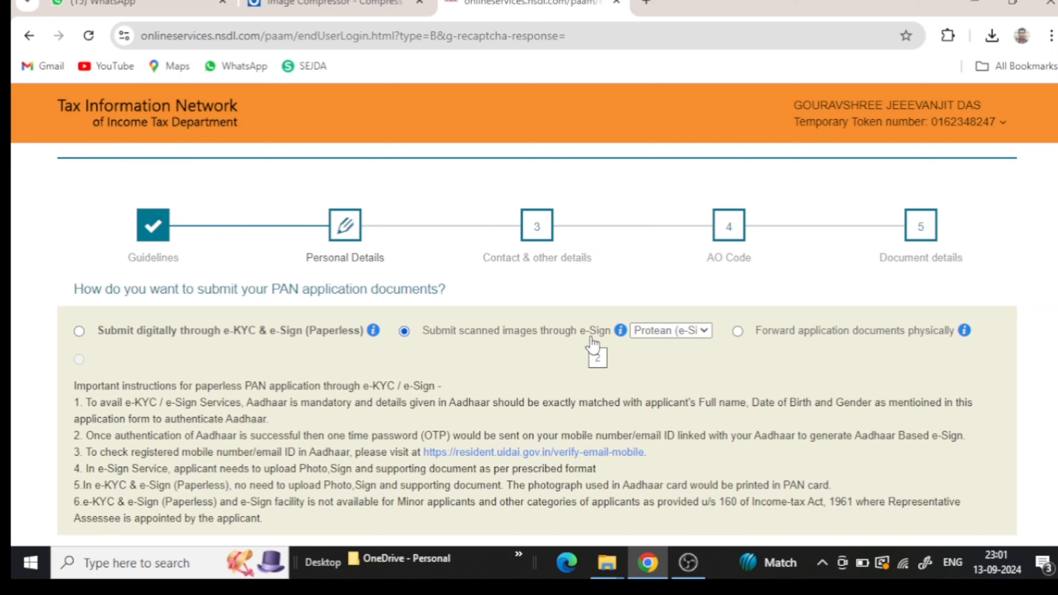
# - Select Protean as the e-Sign provider (Rs. 5.90)
pyautogui.click(709, 333)
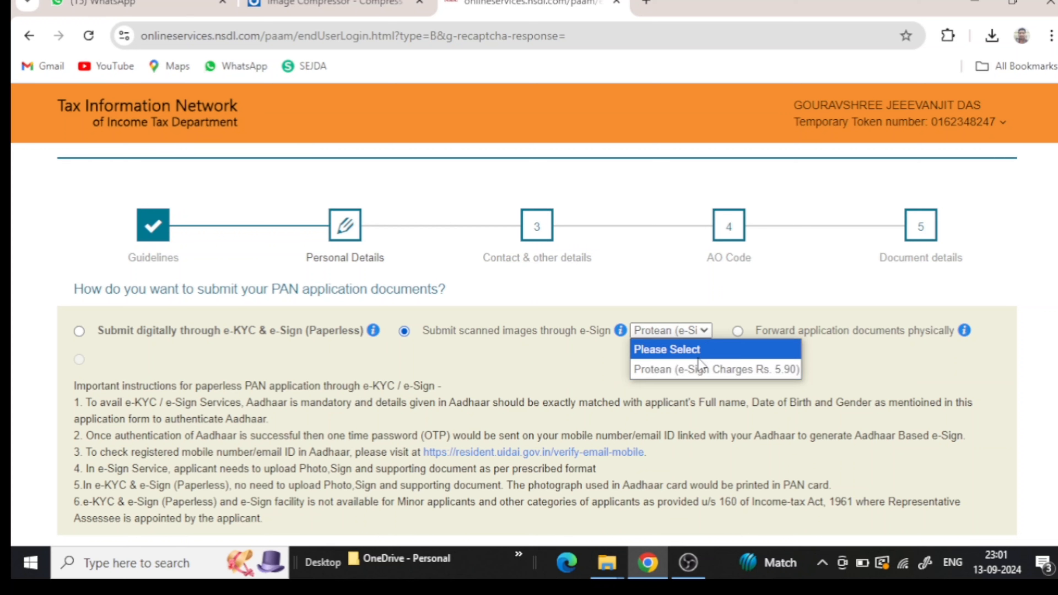
pyautogui.click(698, 376)
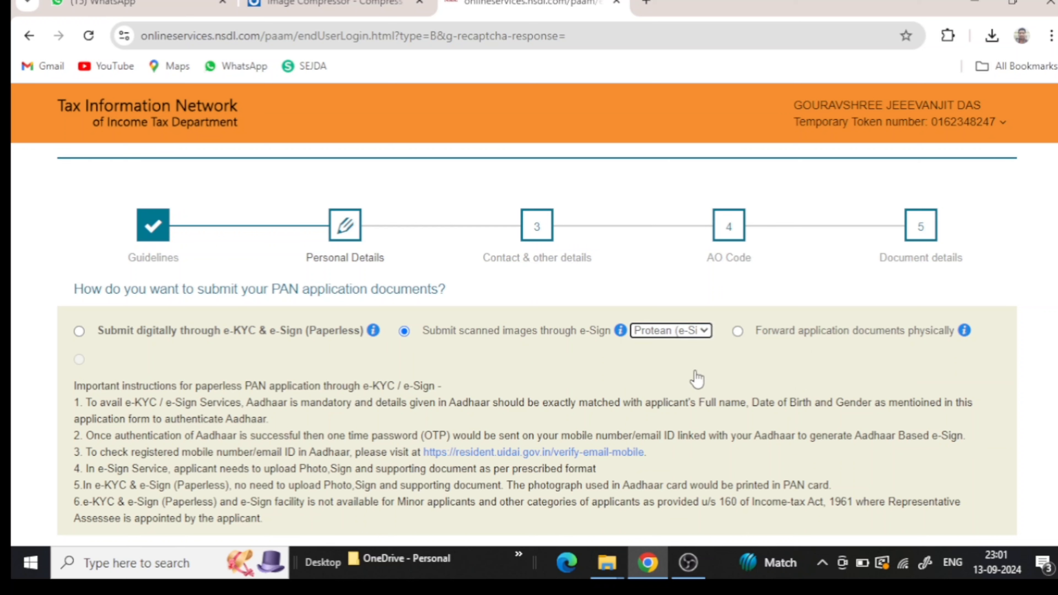
pyautogui.click(700, 332)
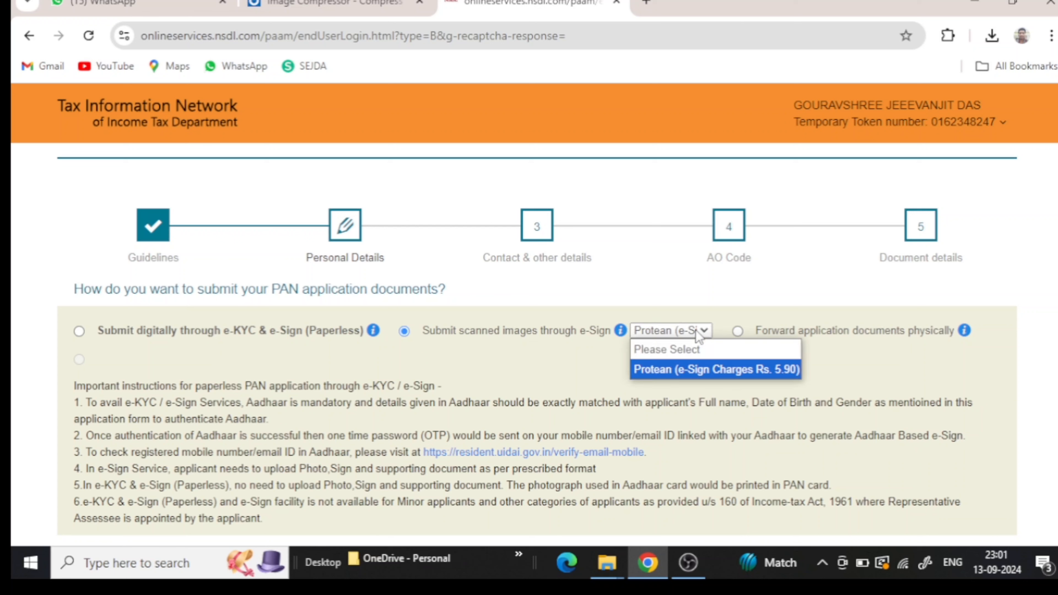
pyautogui.click(686, 374)
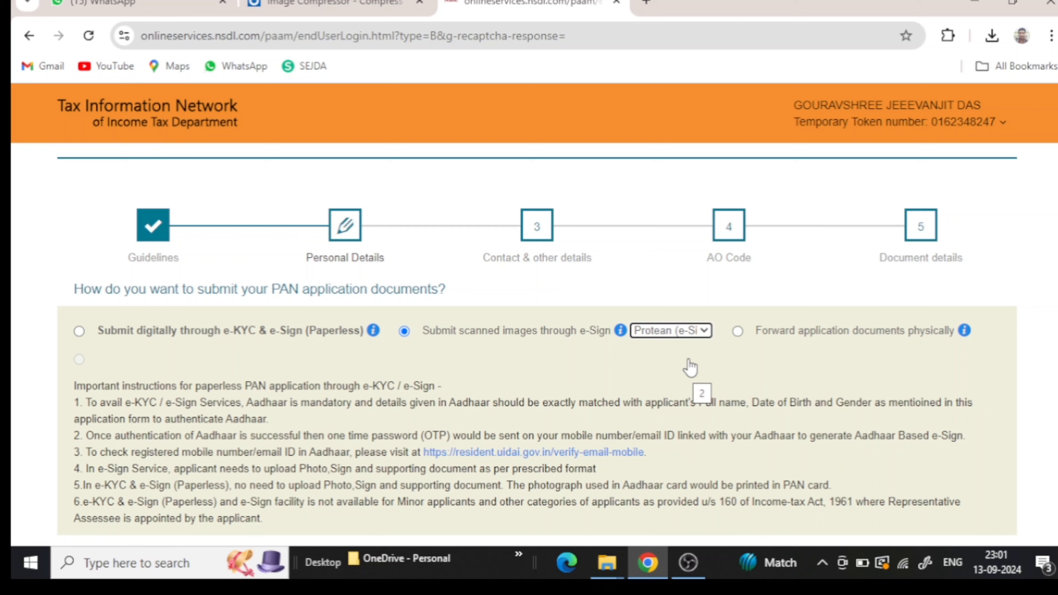
pyautogui.click(692, 334)
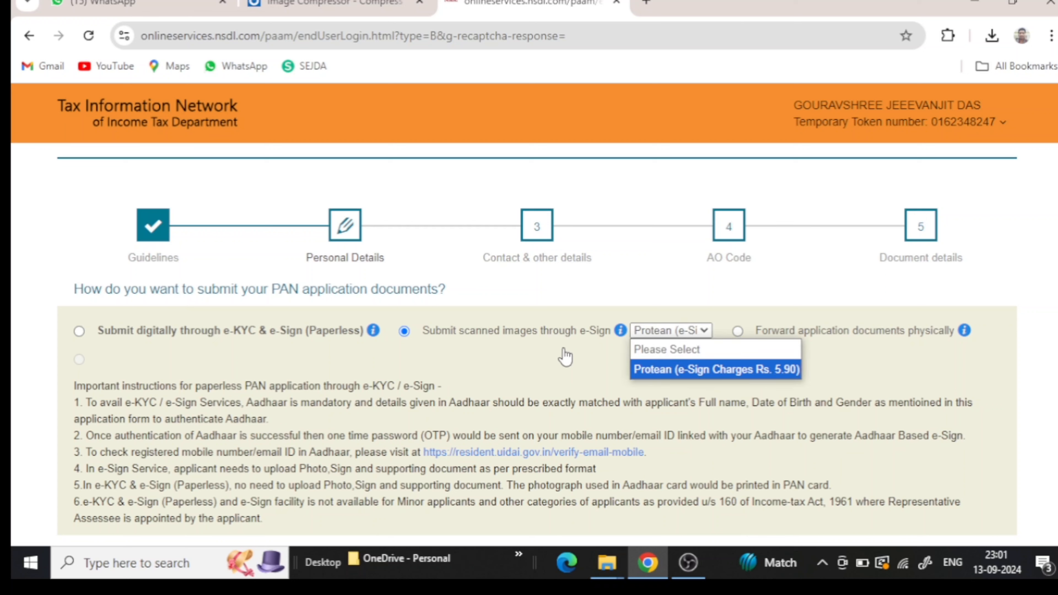
pyautogui.click(652, 372)
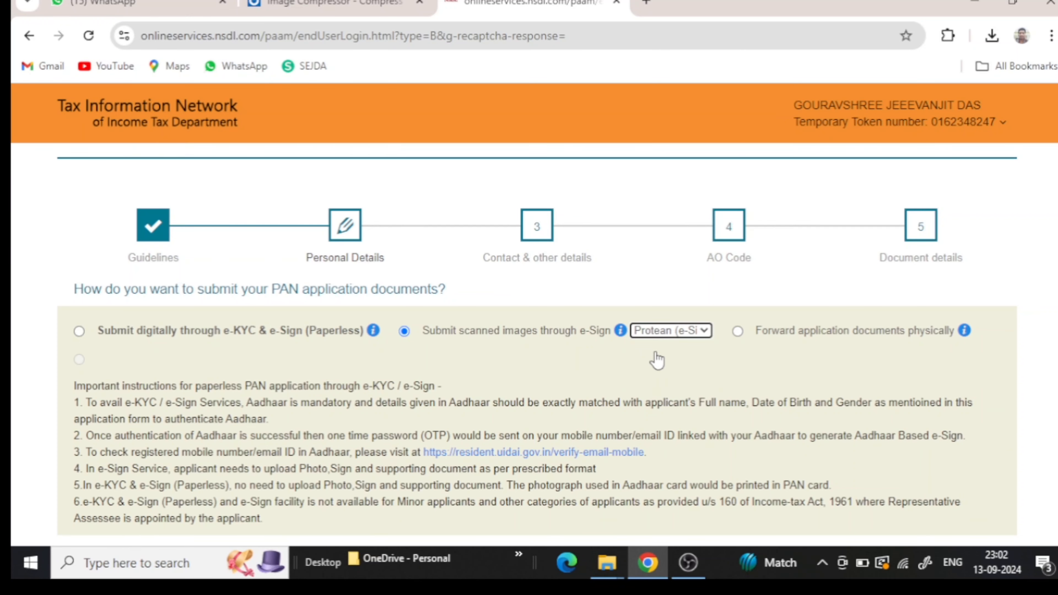
pyautogui.scroll(-6, 655, 359)
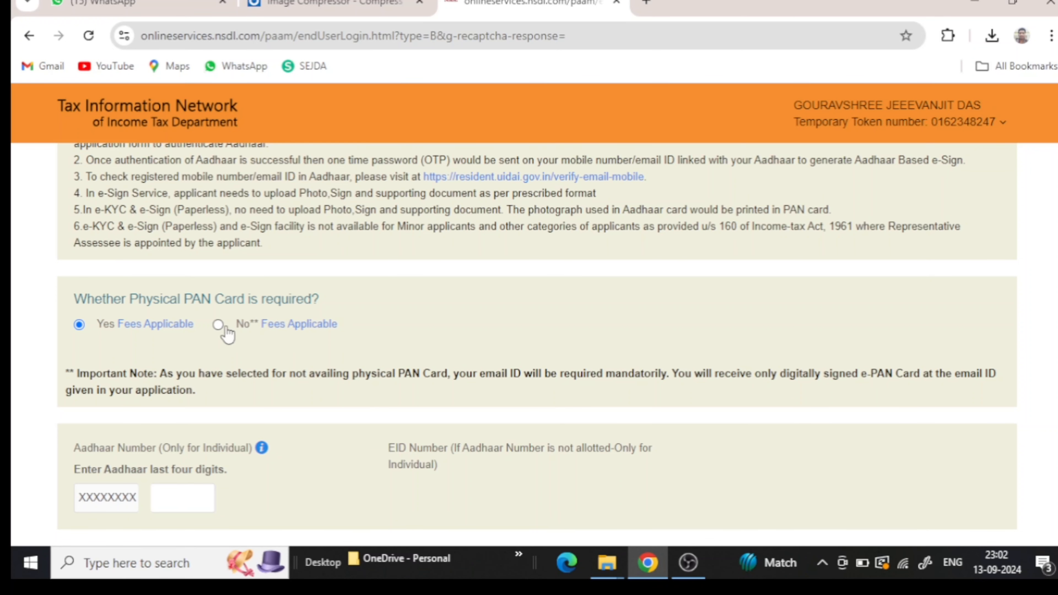
pyautogui.moveTo(130, 326)
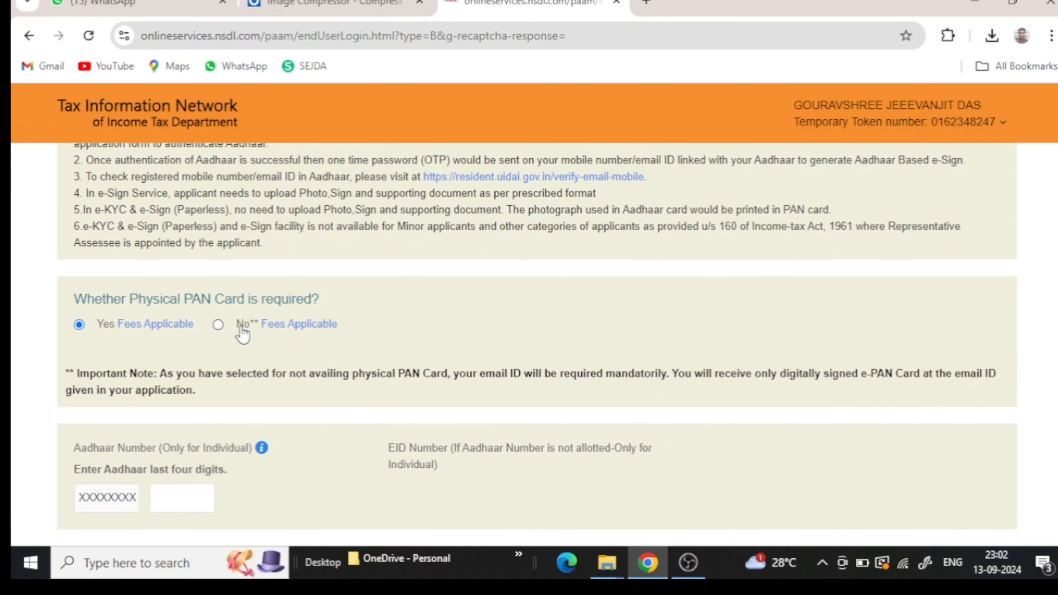
pyautogui.moveTo(277, 330)
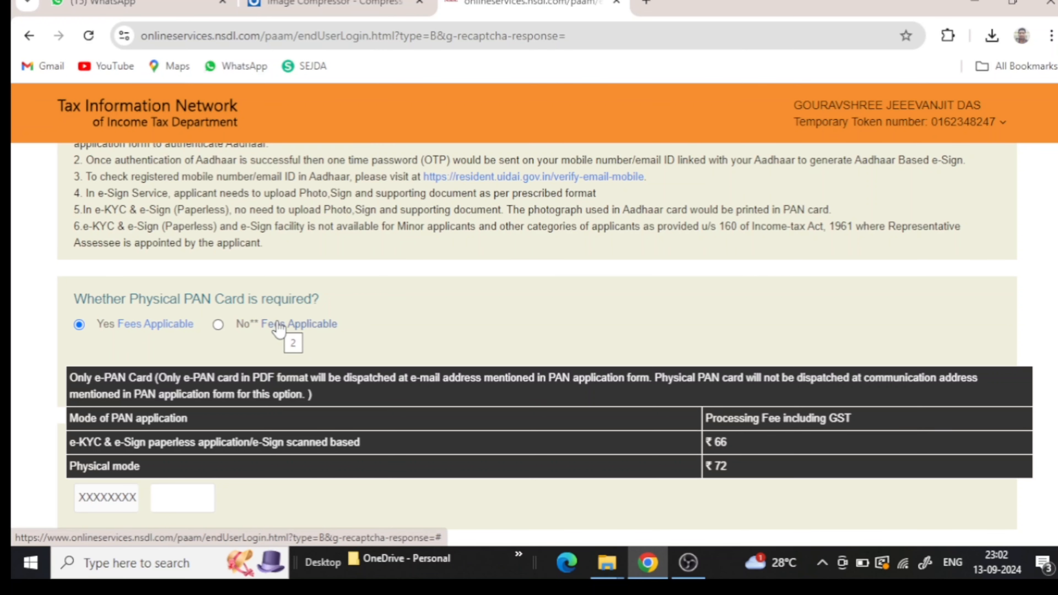
pyautogui.scroll(-3, 275, 330)
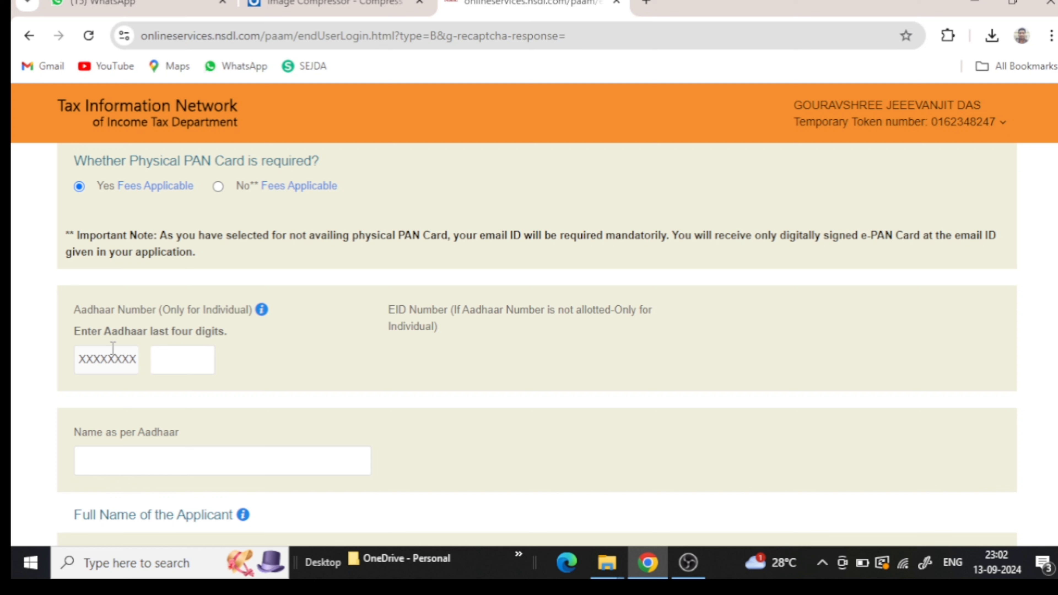
# - Enter the last four Aadhaar digits and the applicant's full name as per Aadhaar
pyautogui.click(186, 364)
pyautogui.scroll(-3, 186, 364)
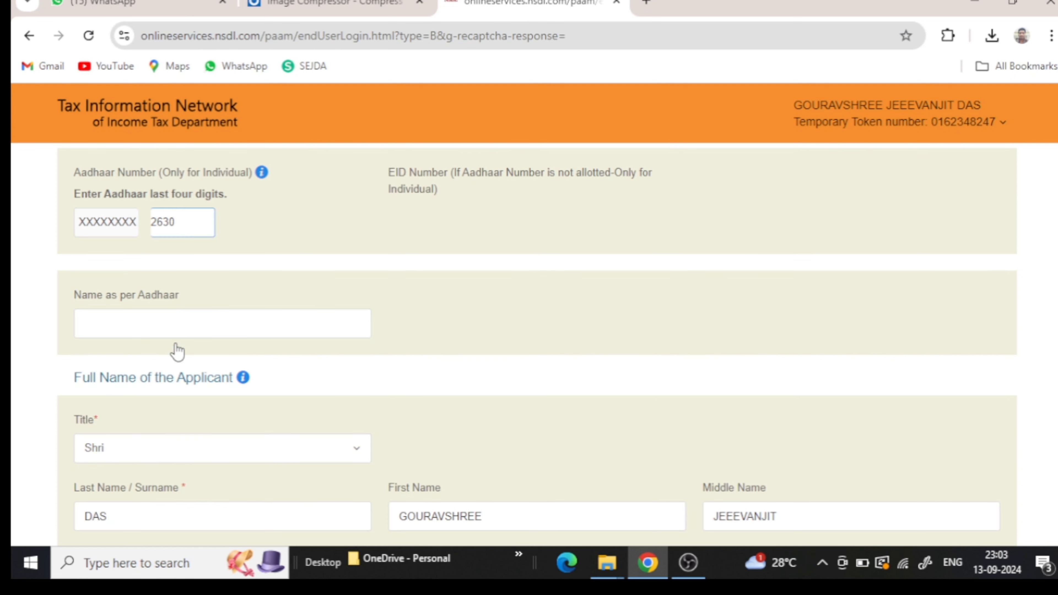
pyautogui.click(179, 330)
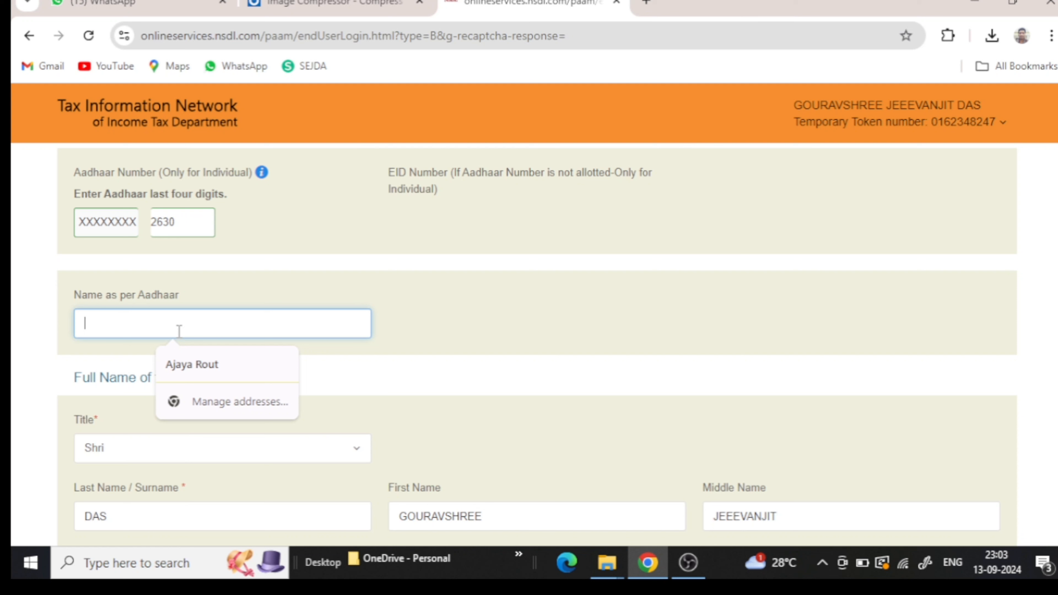
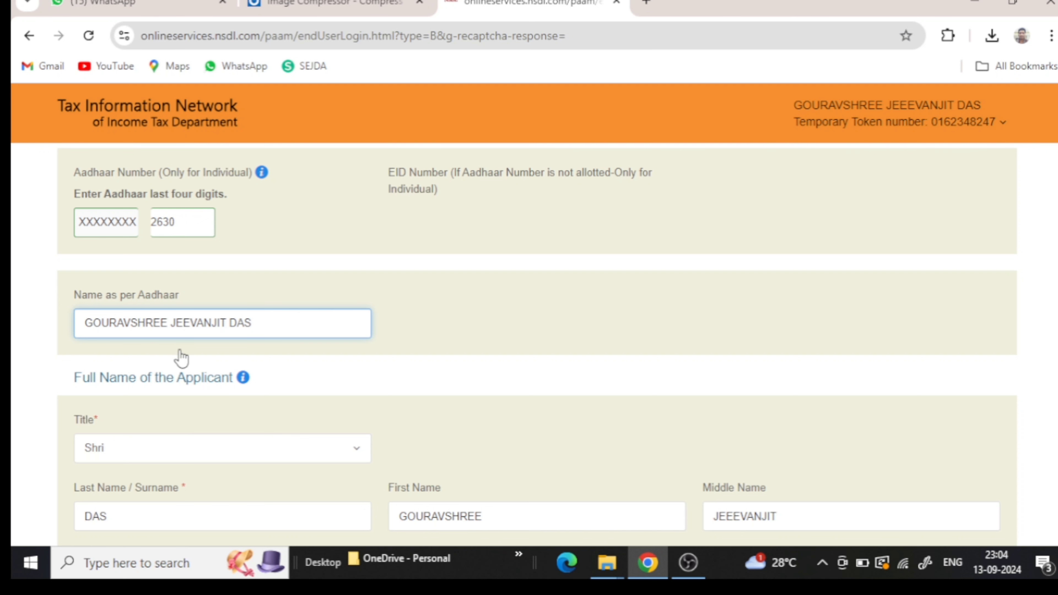
# - Set the applicant's gender to Male
pyautogui.scroll(-3, 175, 411)
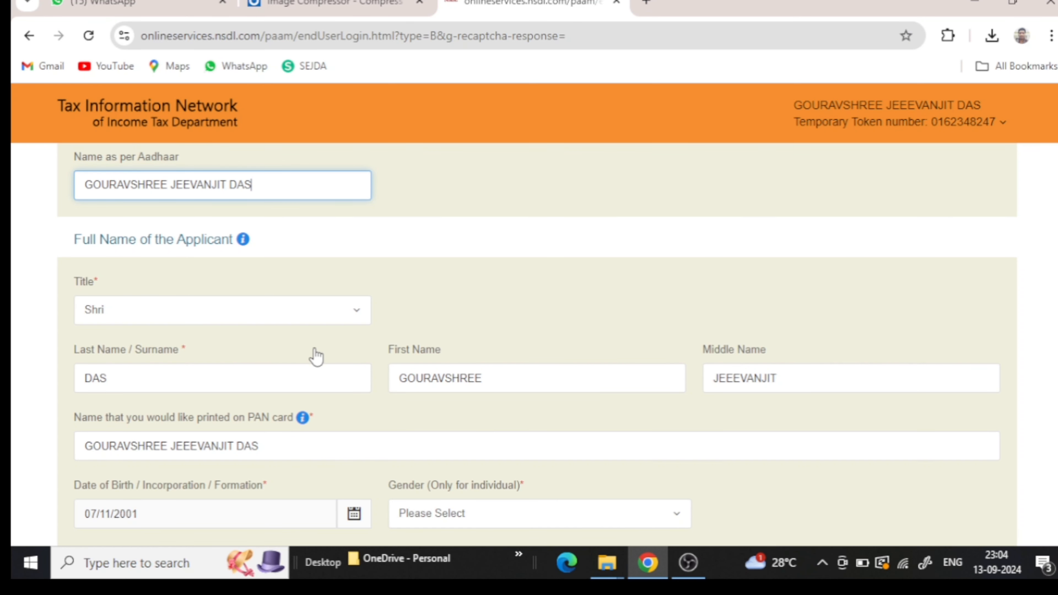
pyautogui.scroll(-3, 426, 358)
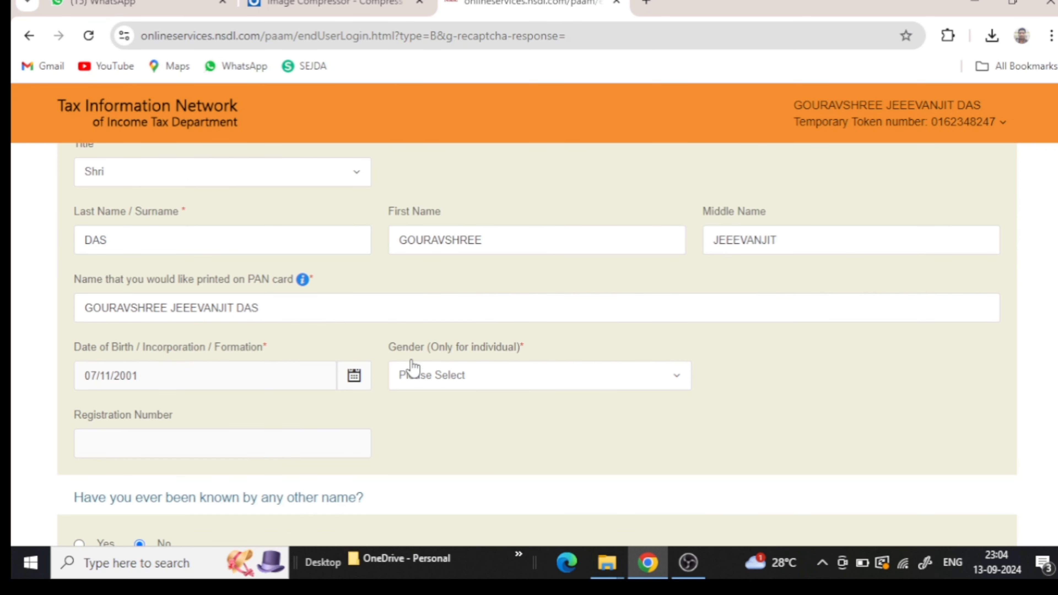
pyautogui.click(424, 383)
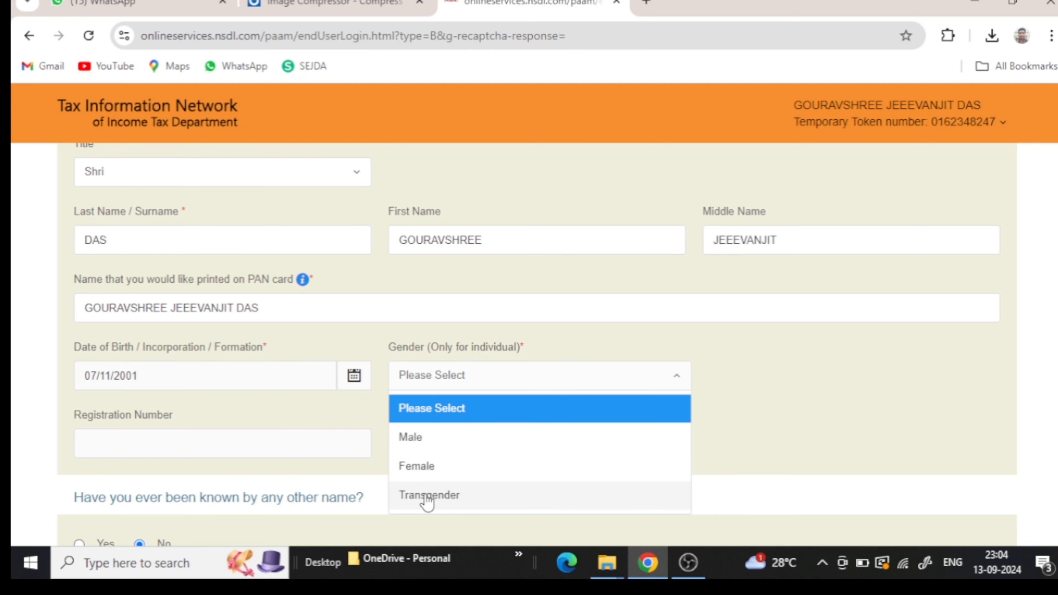
pyautogui.click(419, 442)
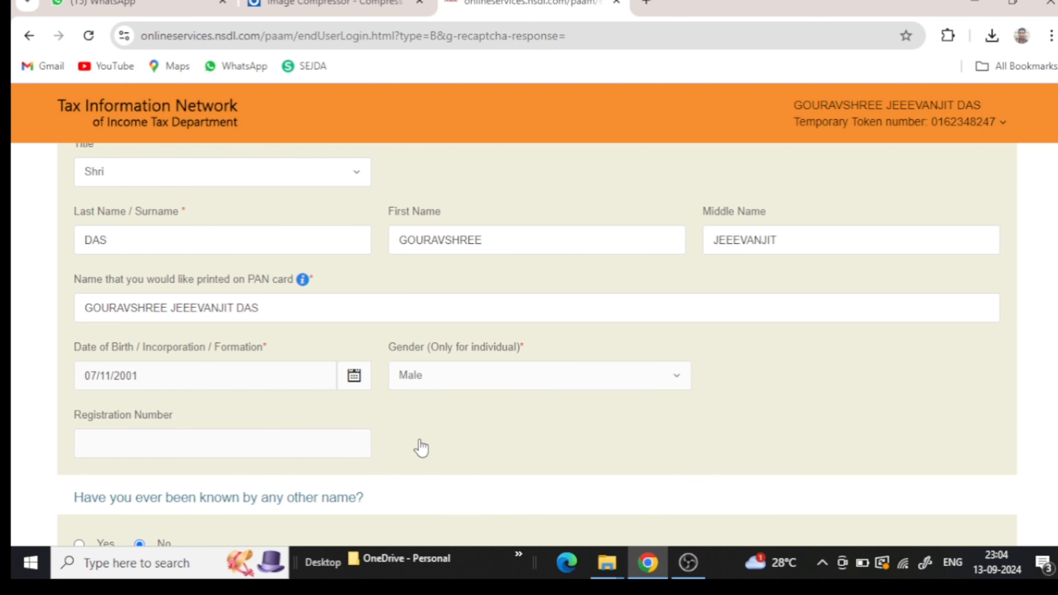
# - Answer No to 'Have you ever been known by any other name?'
pyautogui.scroll(-3, 406, 444)
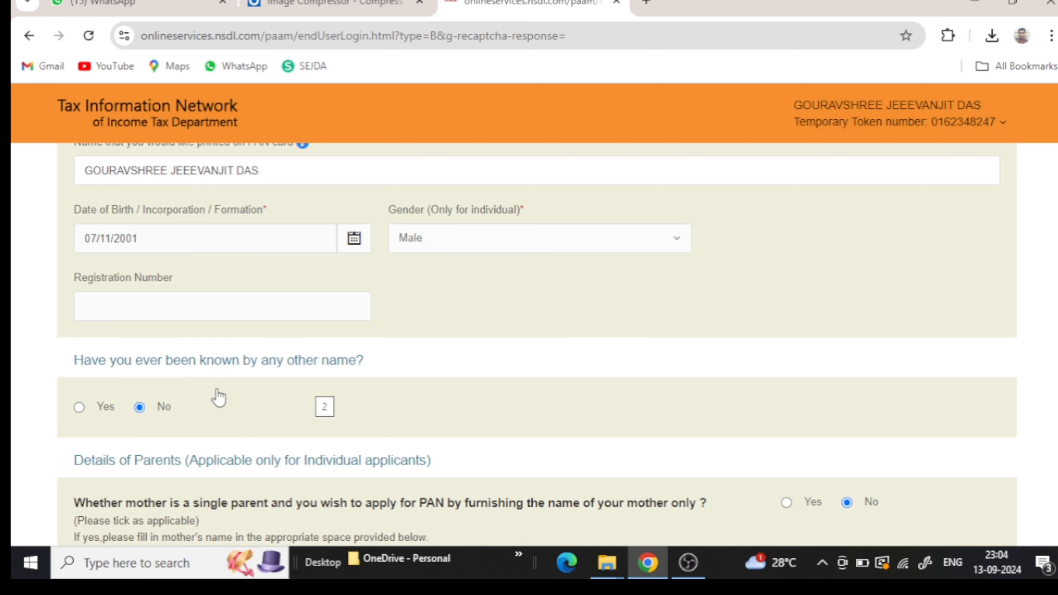
pyautogui.click(79, 407)
pyautogui.scroll(-3, 81, 418)
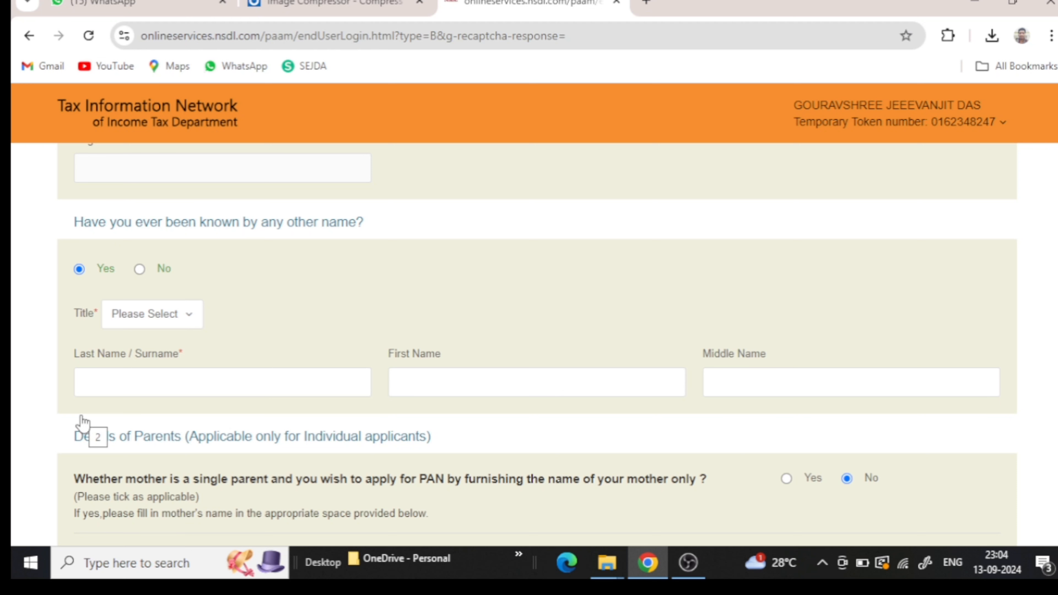
pyautogui.click(141, 269)
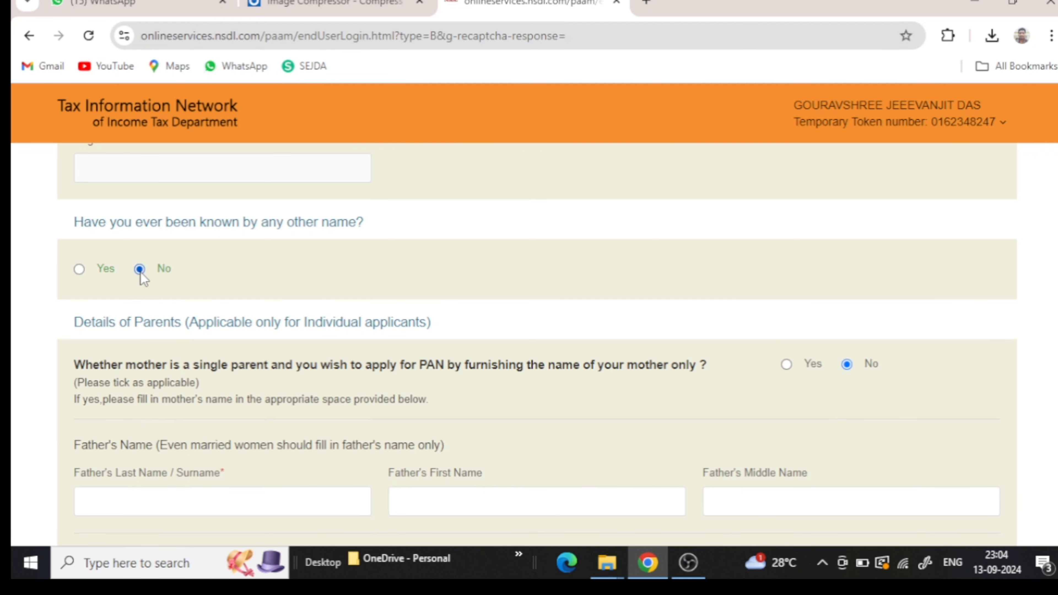
pyautogui.scroll(-3, 140, 292)
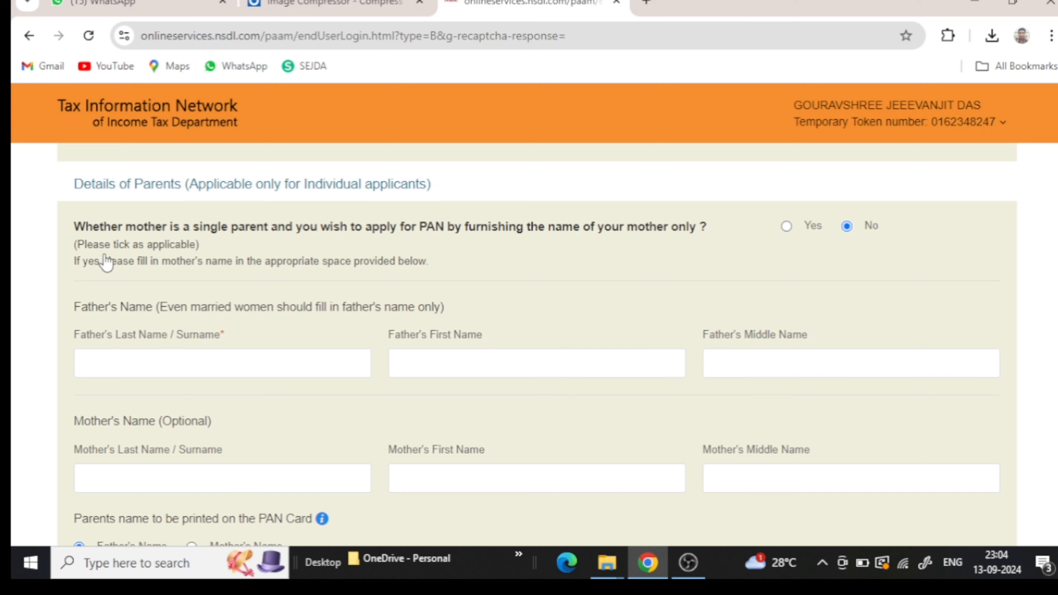
# - Enter the father's surname and first name in the parent details
pyautogui.click(196, 372)
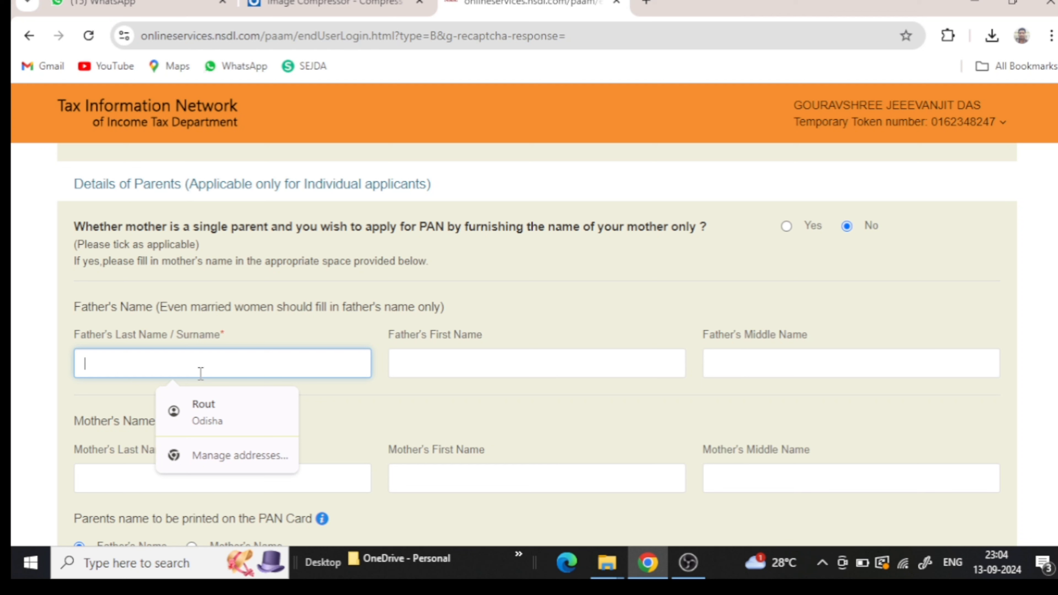
pyautogui.write('D')
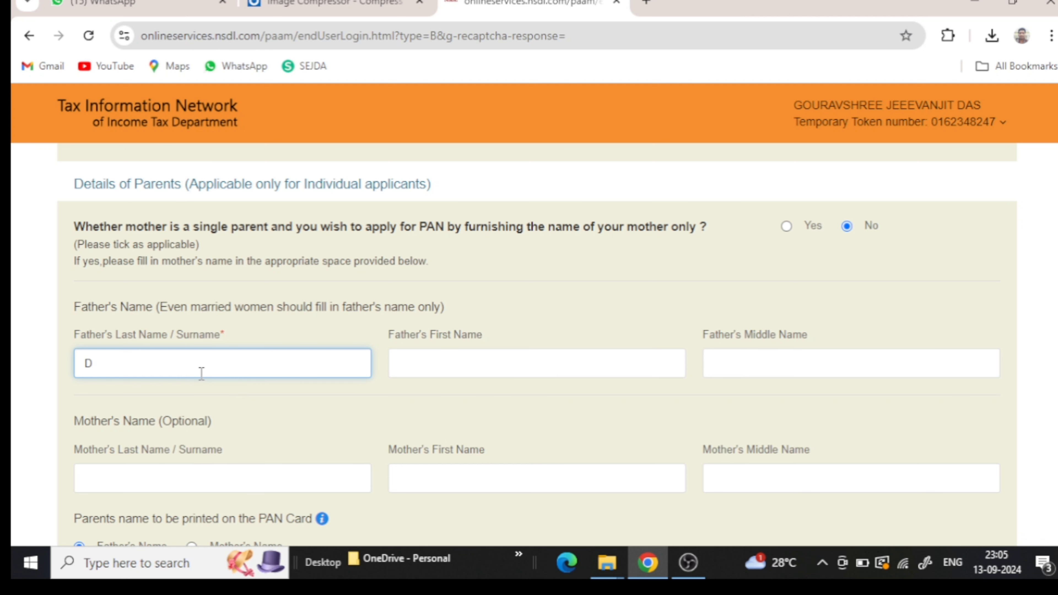
pyautogui.write('AS')
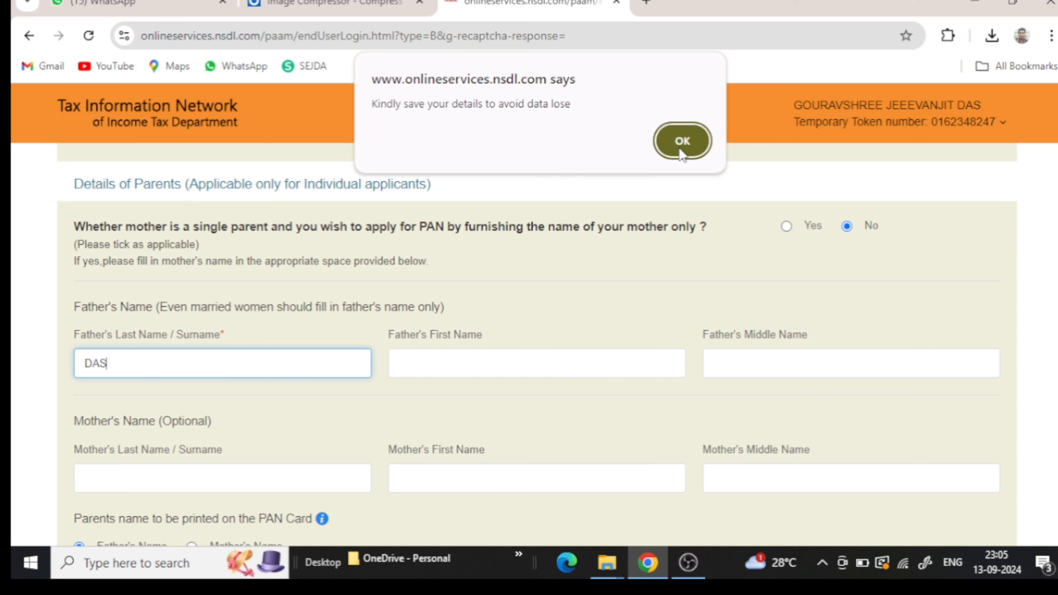
pyautogui.click(682, 140)
pyautogui.click(505, 360)
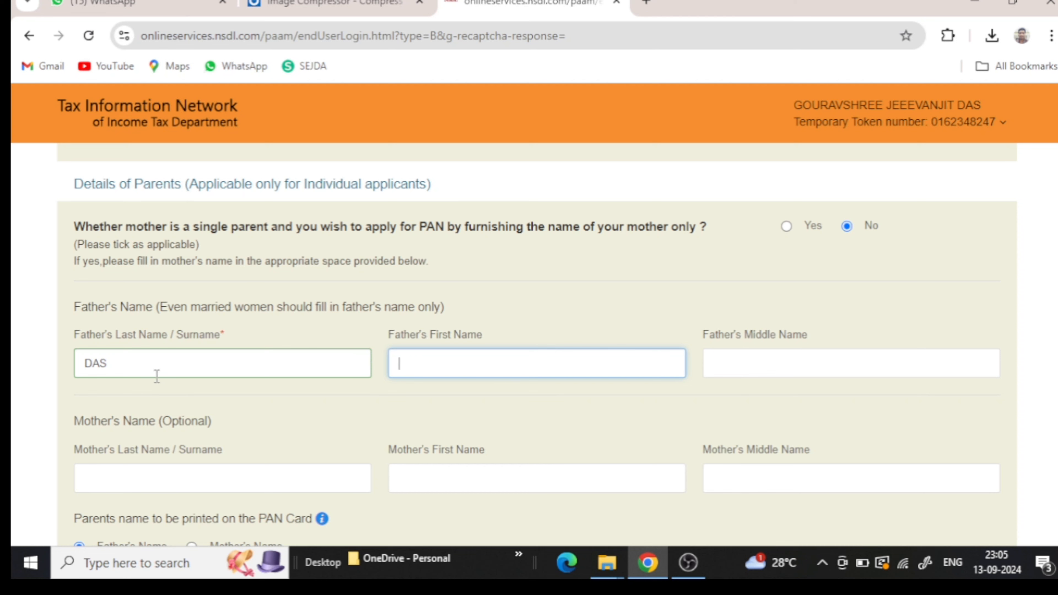
pyautogui.scroll(-3, 258, 429)
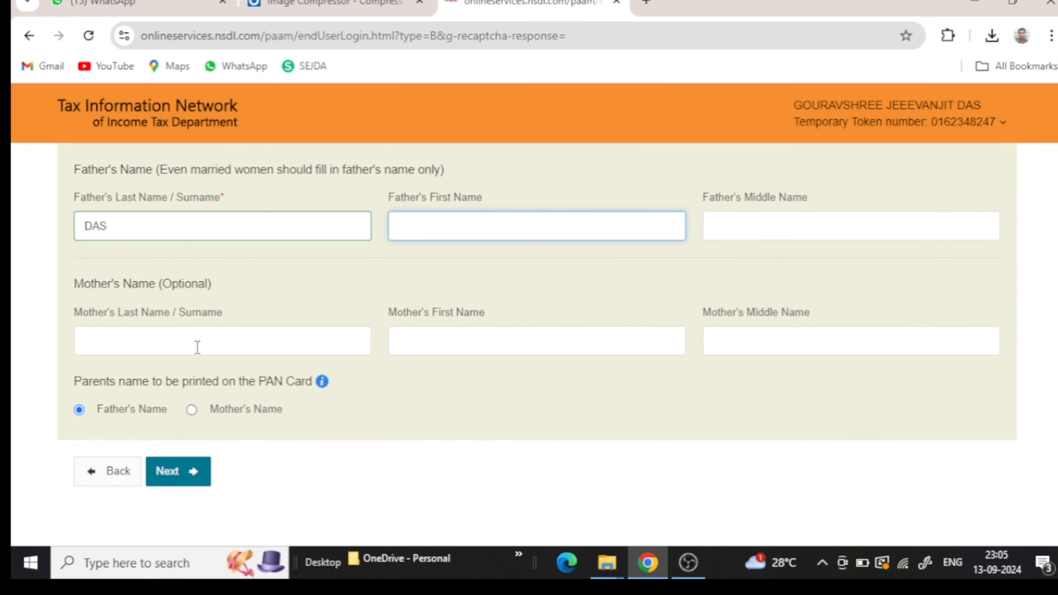
pyautogui.scroll(3, 201, 346)
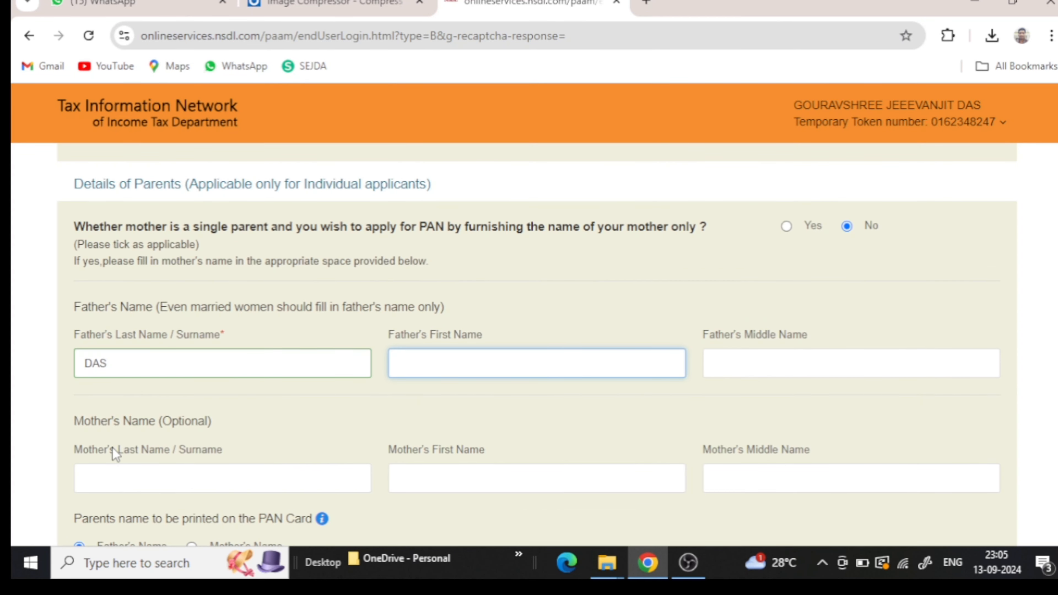
pyautogui.scroll(-3, 113, 448)
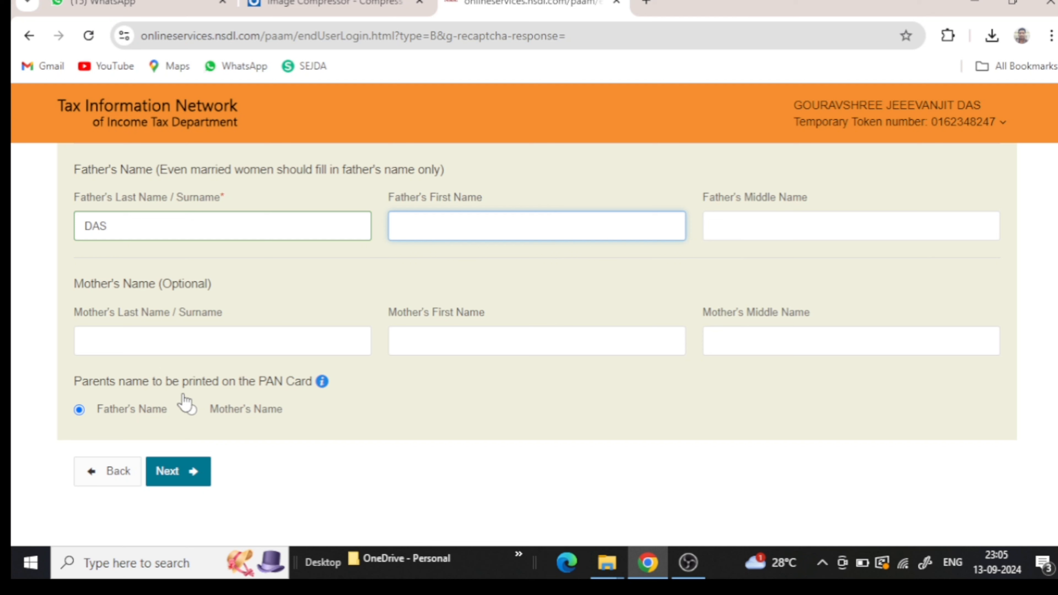
pyautogui.click(191, 410)
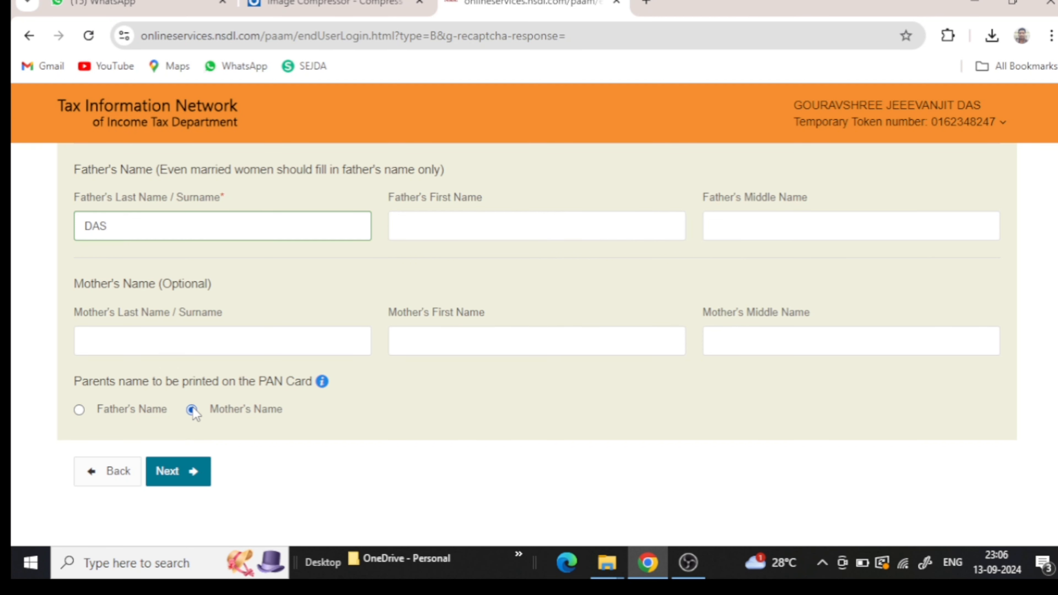
pyautogui.click(79, 410)
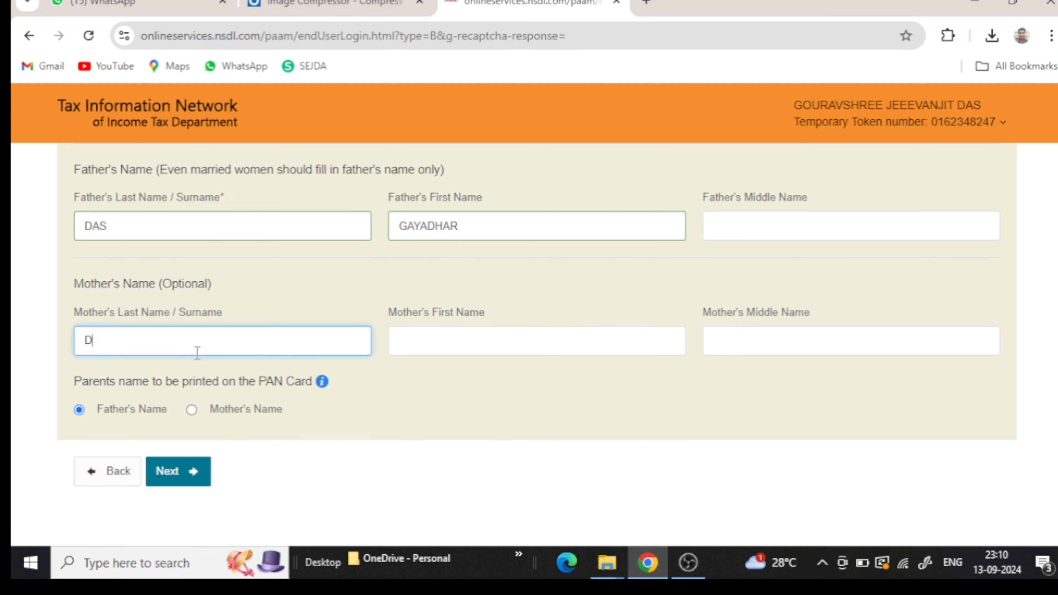
pyautogui.write('AS')
# - Fill in the mother's first and middle names and choose Mother's Name for printing on the card
pyautogui.click(420, 341)
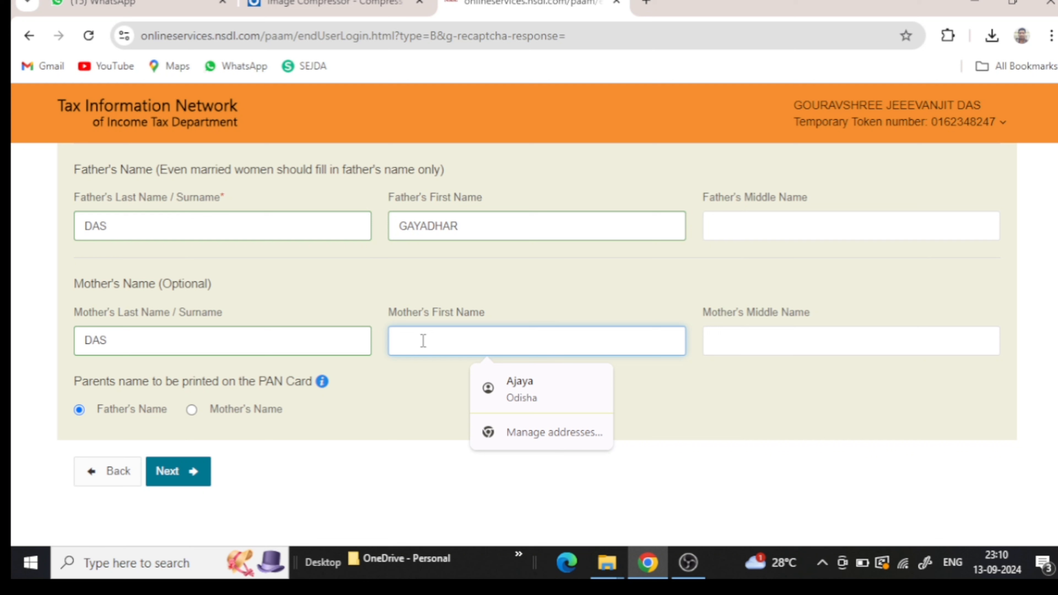
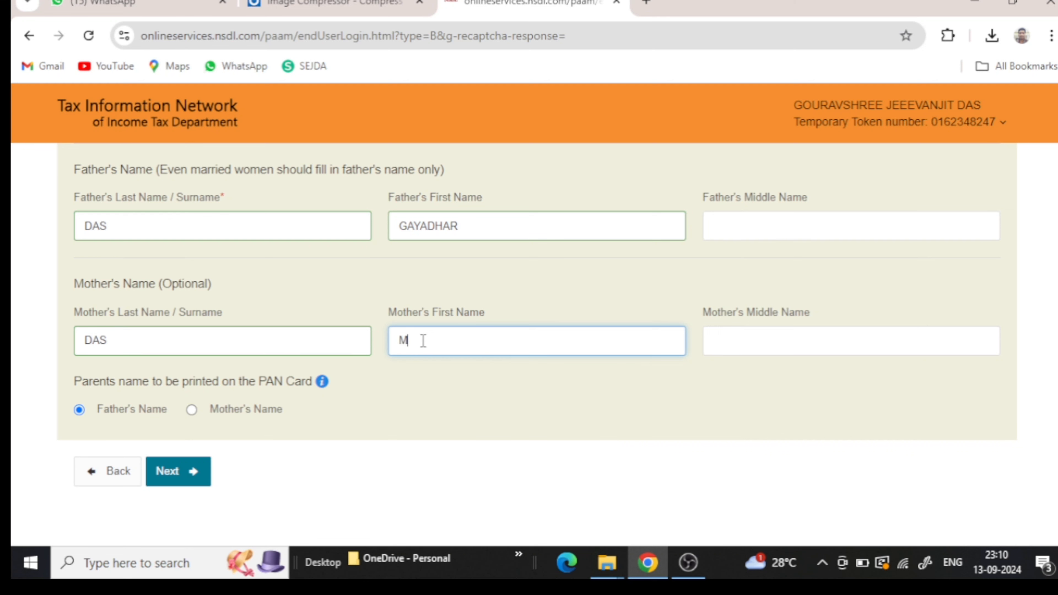
pyautogui.click(785, 341)
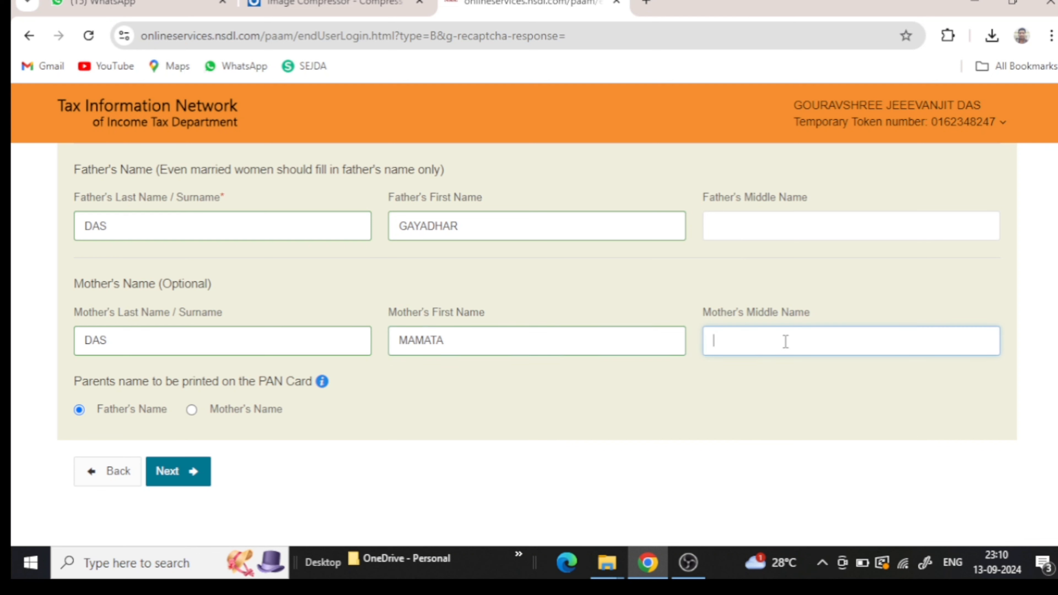
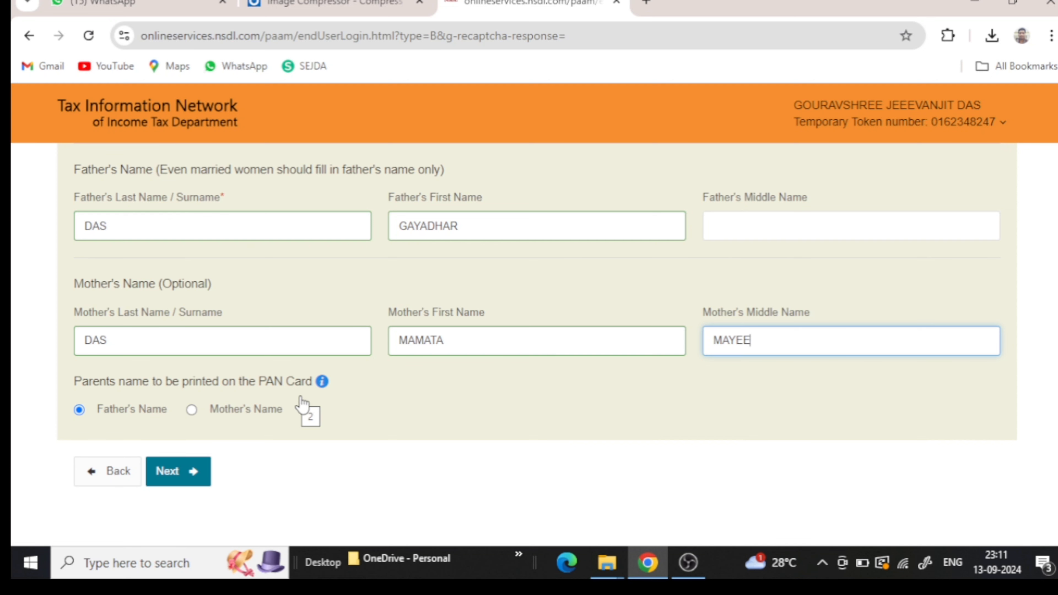
pyautogui.click(191, 411)
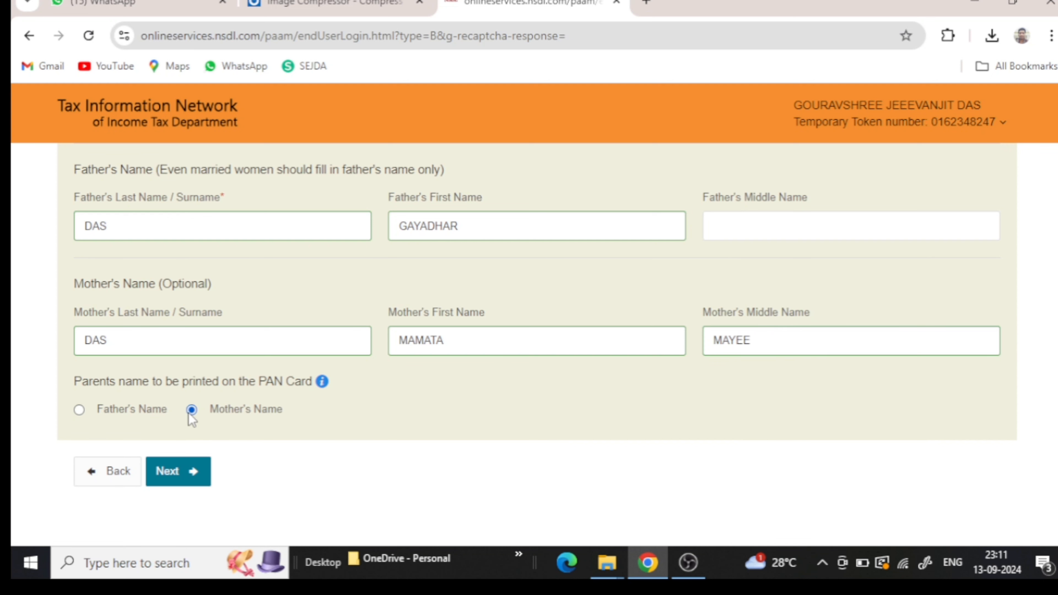
pyautogui.scroll(-3, 190, 429)
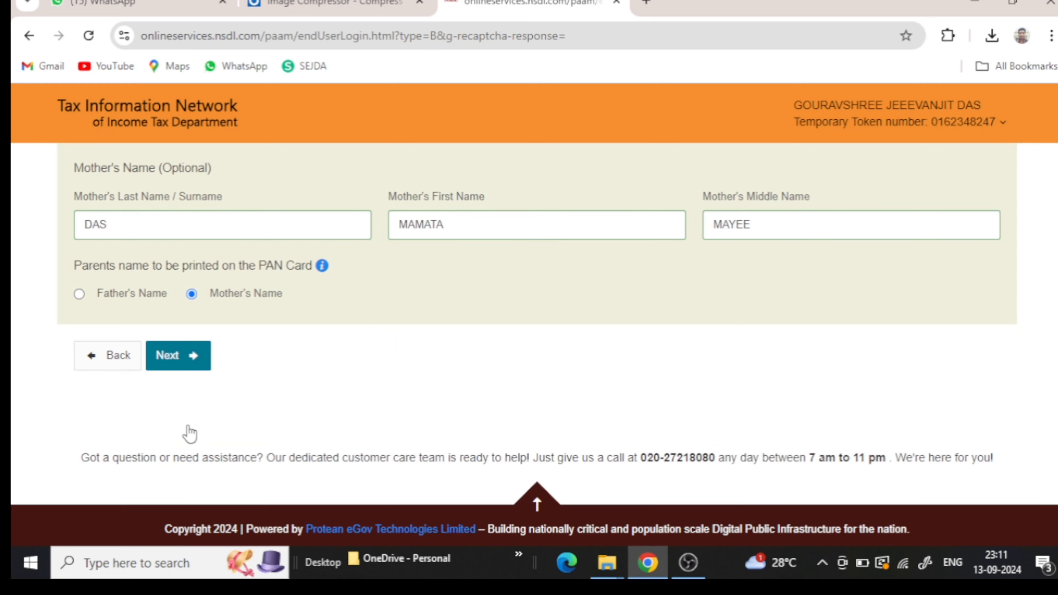
# - Move to Contact & other details and tick No income as the Source of Income
pyautogui.click(186, 370)
pyautogui.scroll(-3, 230, 455)
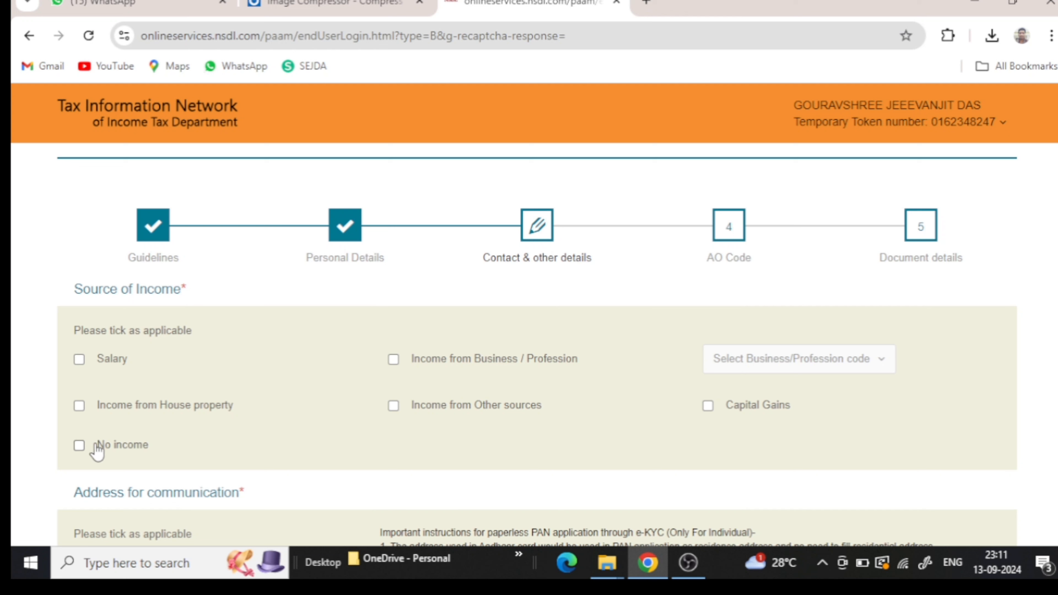
pyautogui.click(79, 446)
pyautogui.click(79, 446)
pyautogui.click(80, 446)
pyautogui.scroll(-3, 83, 454)
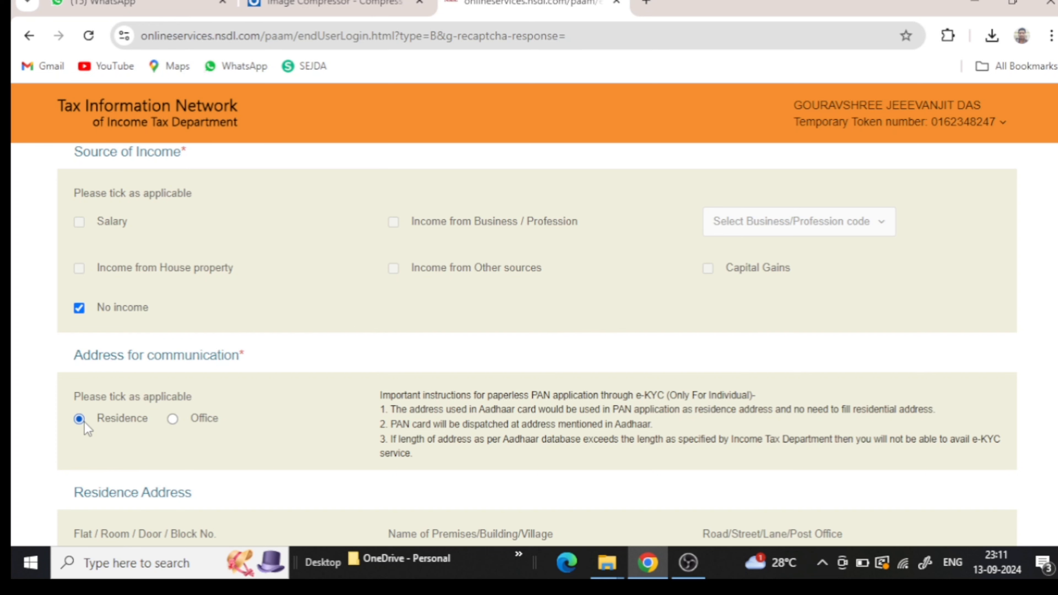
pyautogui.scroll(-3, 85, 428)
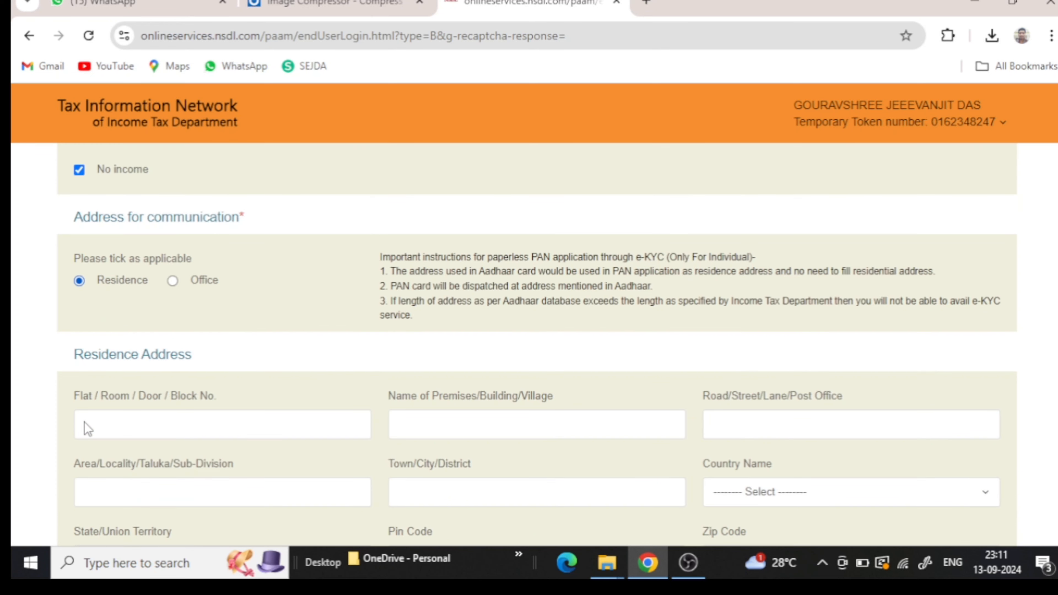
# - Enter the residence Flat / Room / Door / Block No. address line, correcting a typo
pyautogui.click(108, 430)
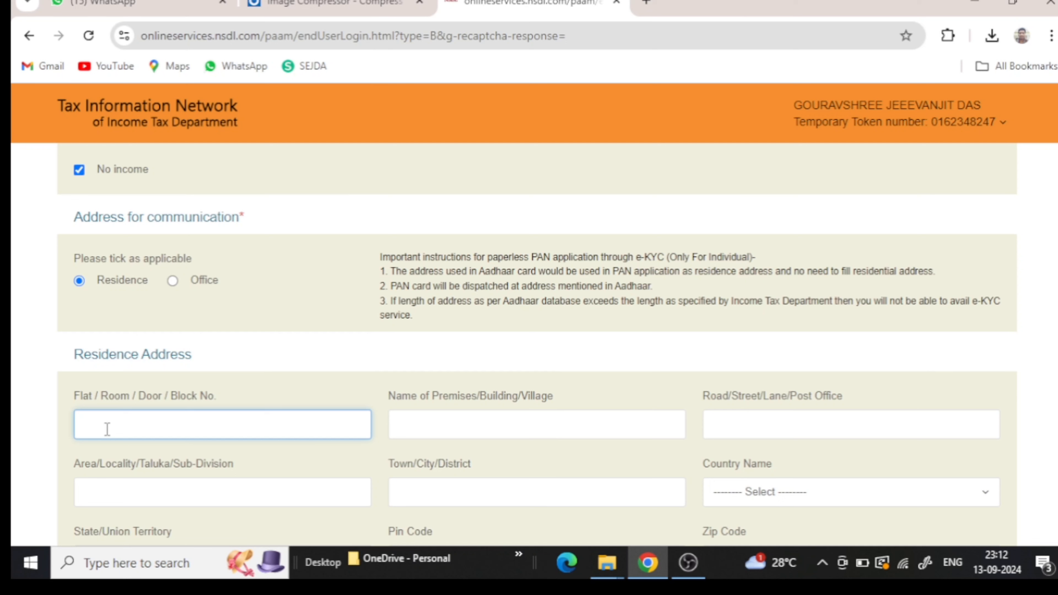
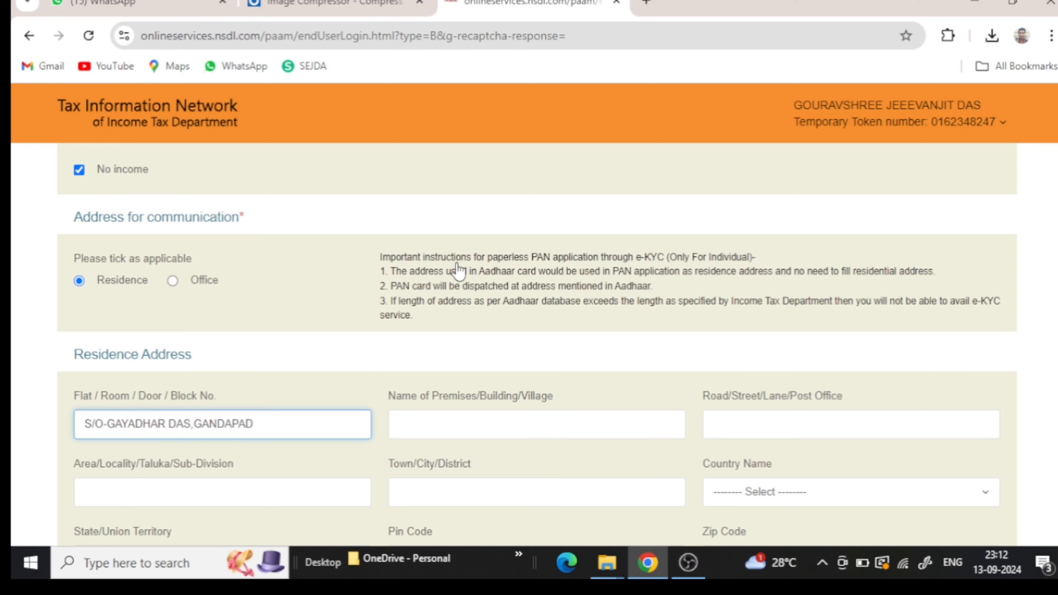
pyautogui.click(462, 429)
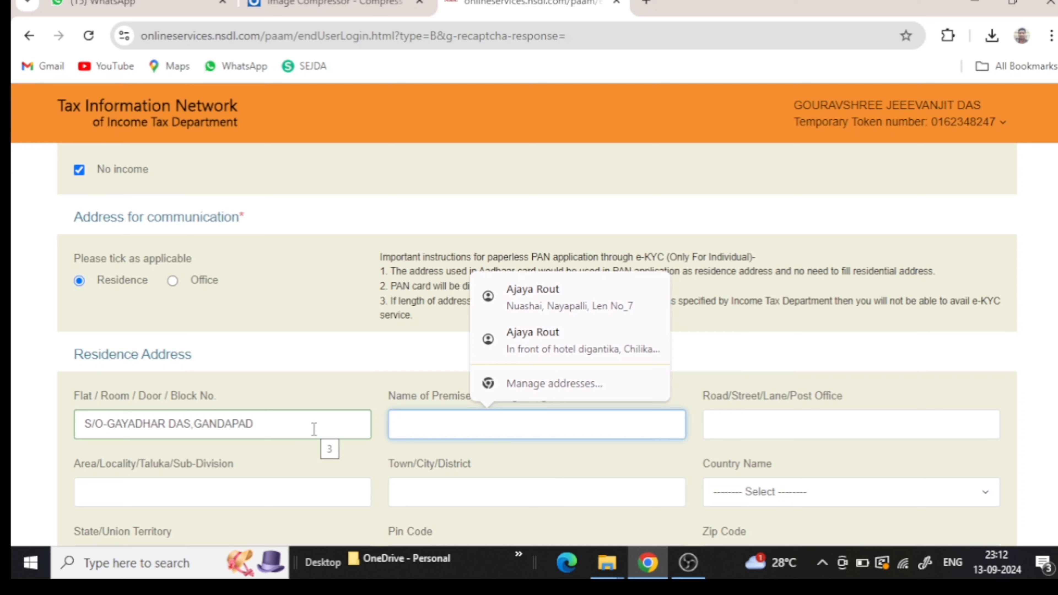
# - Enter the residence premises/building/village name, correcting the mistyped letters
pyautogui.click(411, 393)
pyautogui.click(428, 429)
pyautogui.click(325, 391)
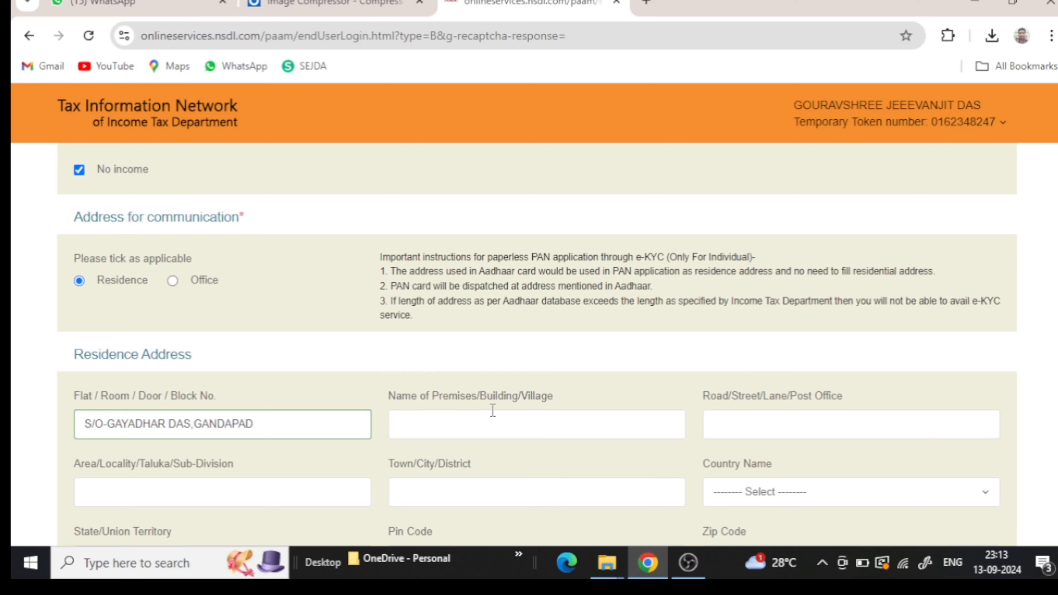
pyautogui.click(492, 423)
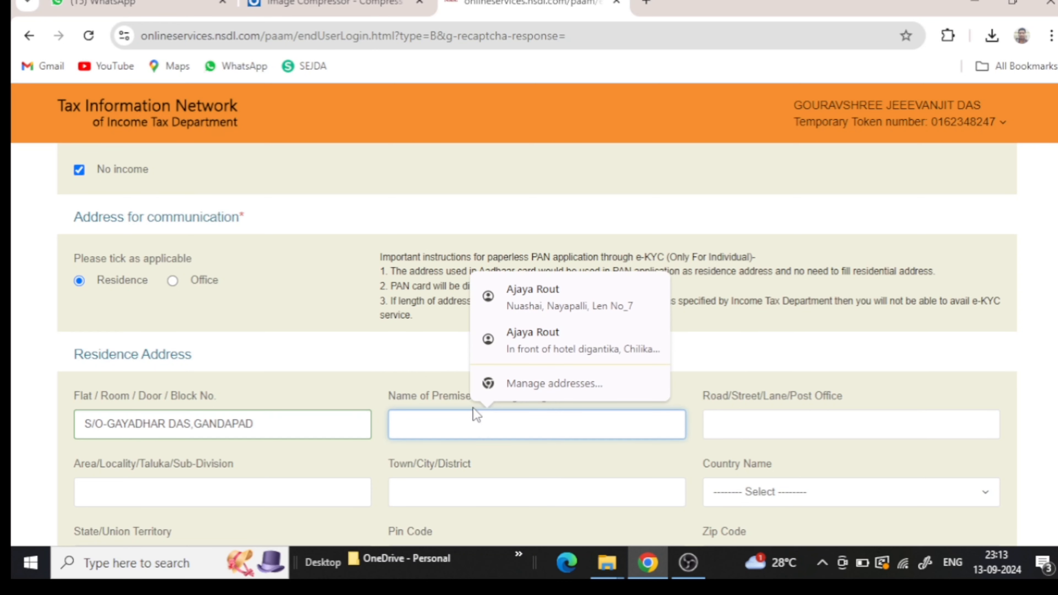
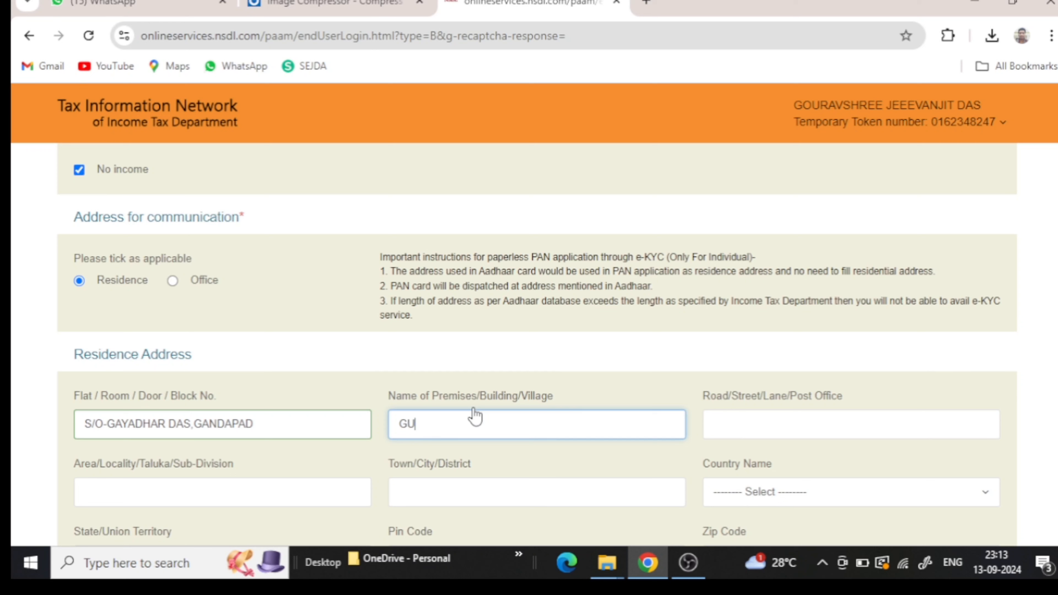
# - Leave Road/Street/Lane empty after the warning that it must differ from the building name
pyautogui.click(737, 425)
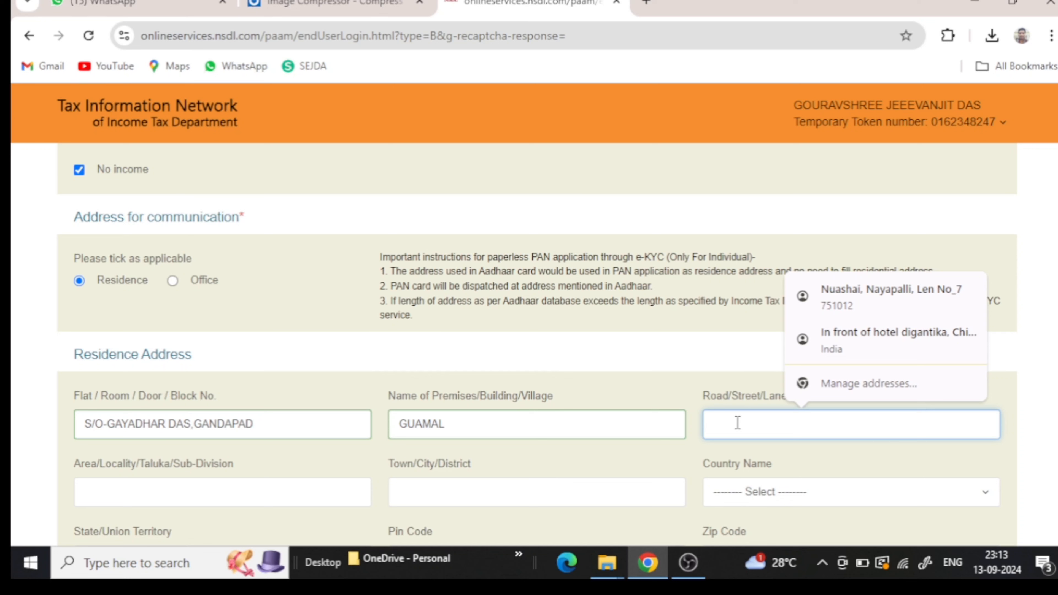
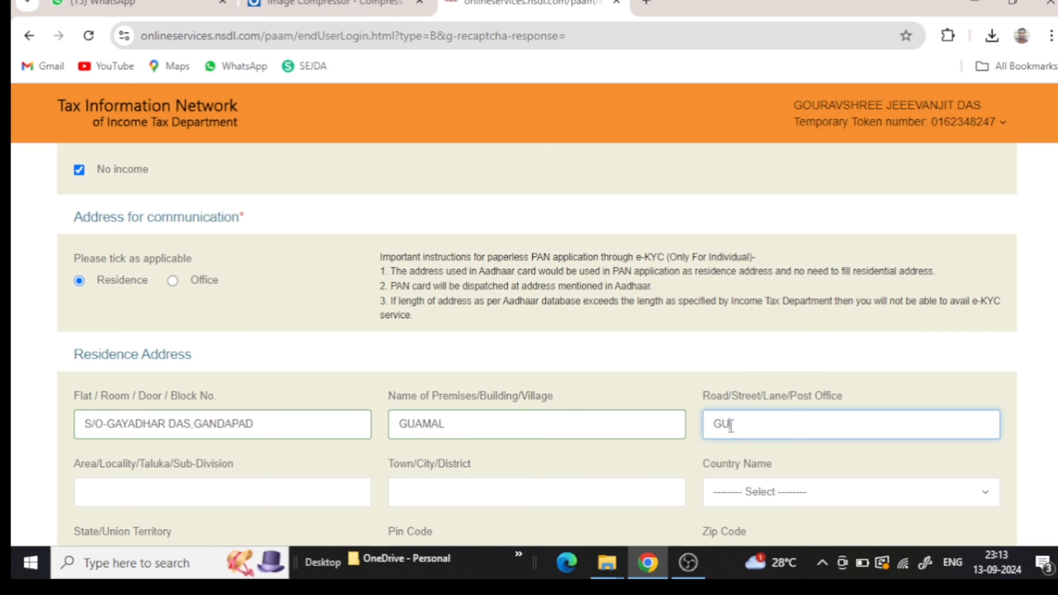
pyautogui.click(236, 496)
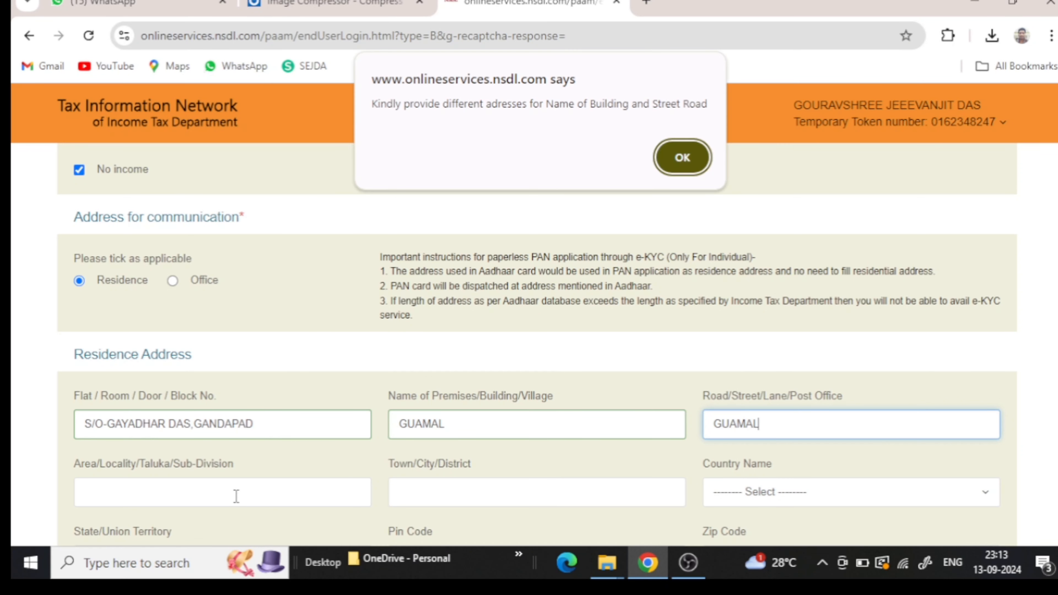
pyautogui.click(682, 157)
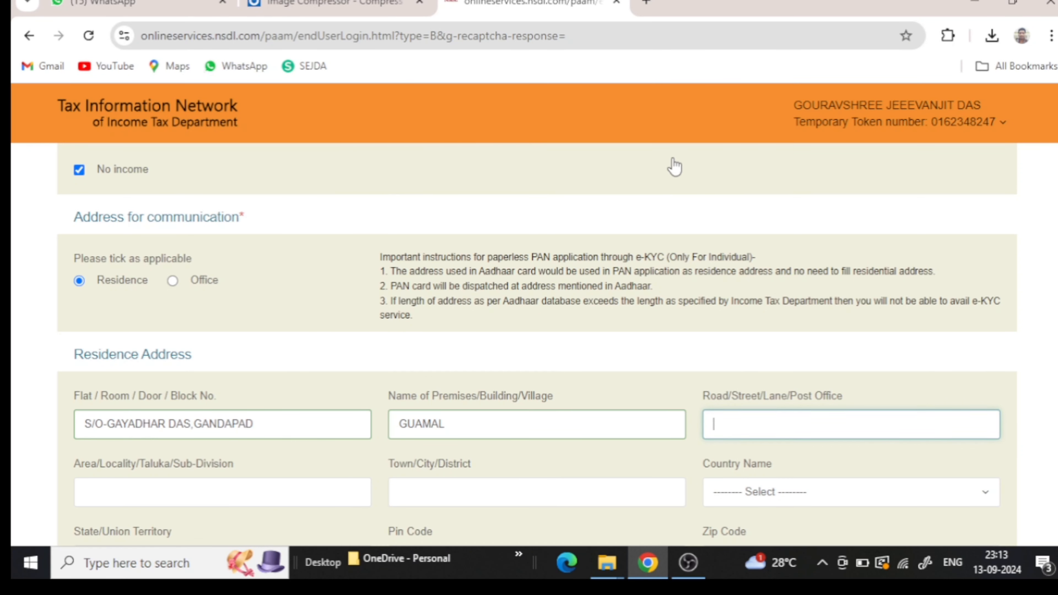
pyautogui.click(220, 484)
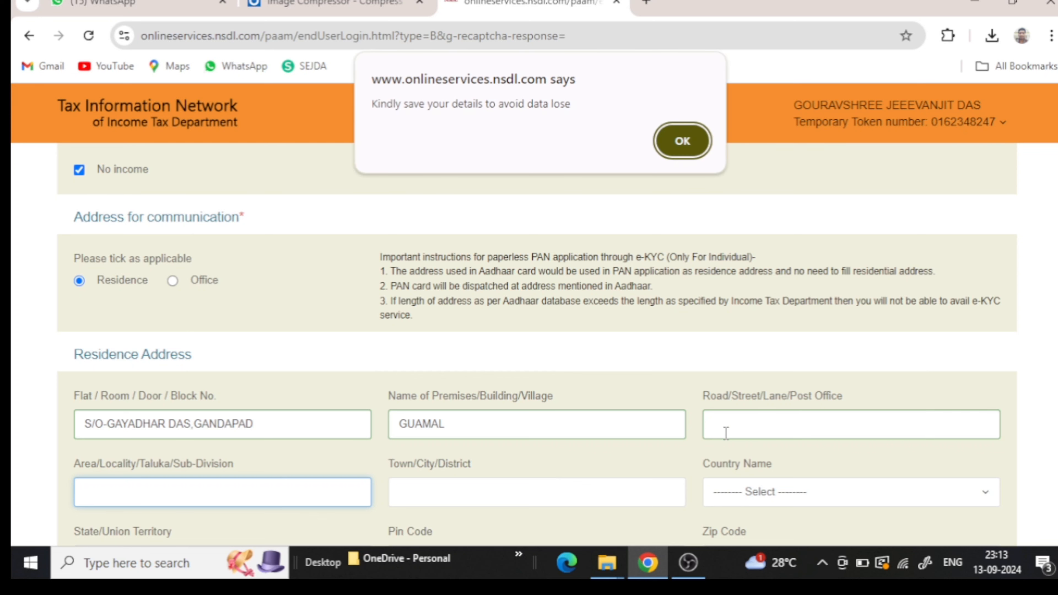
pyautogui.click(683, 142)
# - Leave Area/Locality blank after the building-name clash warning, and enter the residence Town/City/District
pyautogui.scroll(-5, 218, 490)
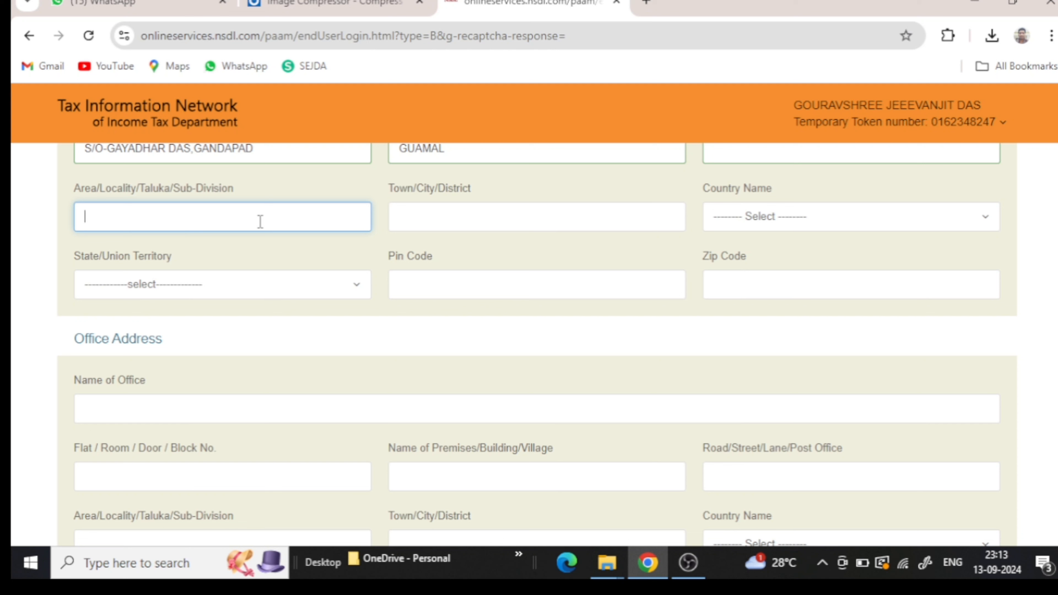
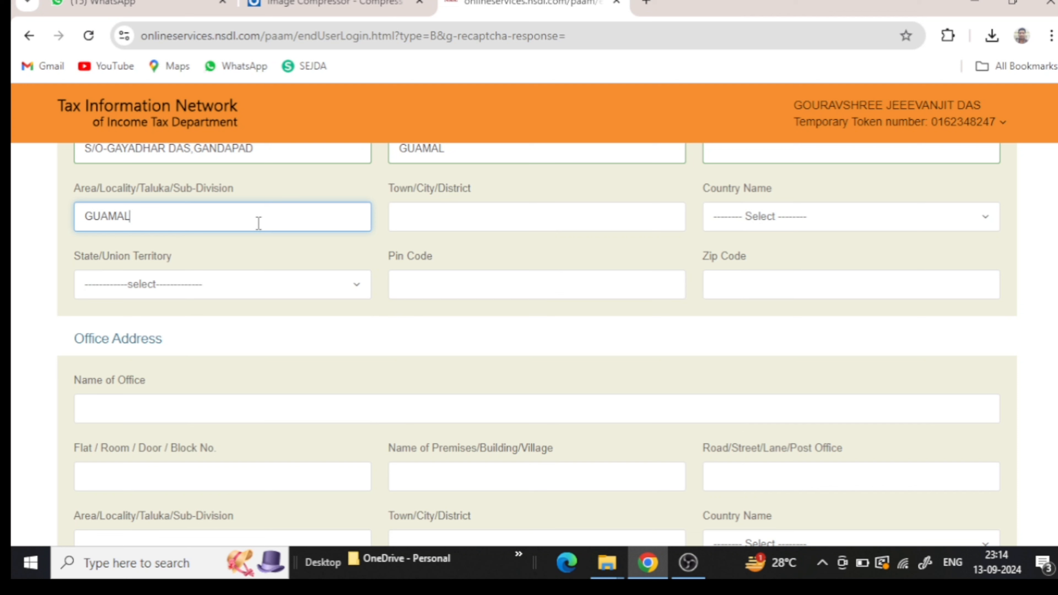
pyautogui.click(431, 222)
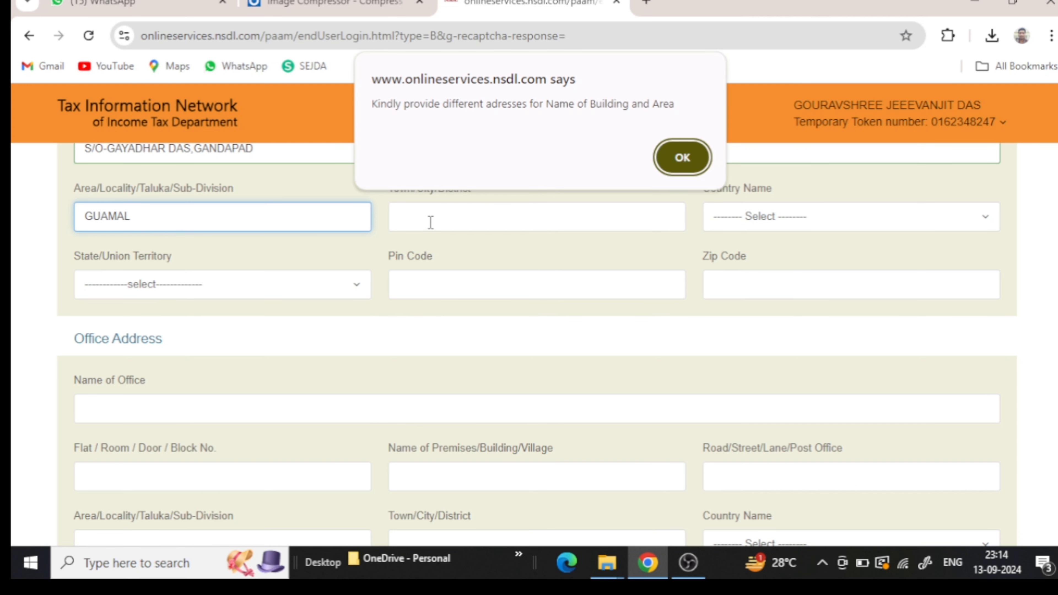
pyautogui.click(681, 157)
pyautogui.click(547, 219)
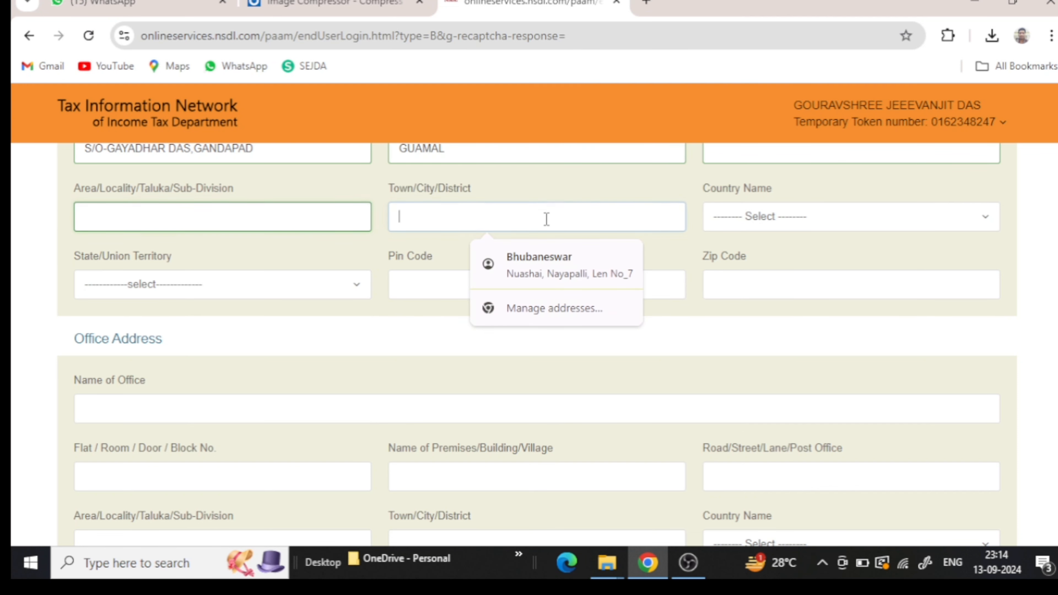
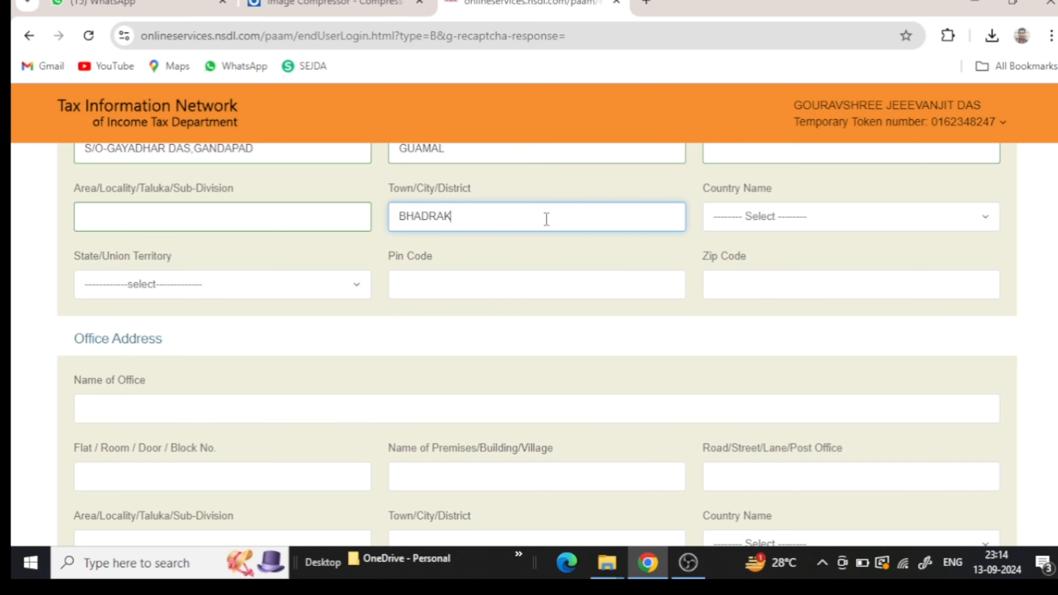
# - Choose INDIA as the residence country and ODISHA as the State/Union Territory
pyautogui.click(725, 225)
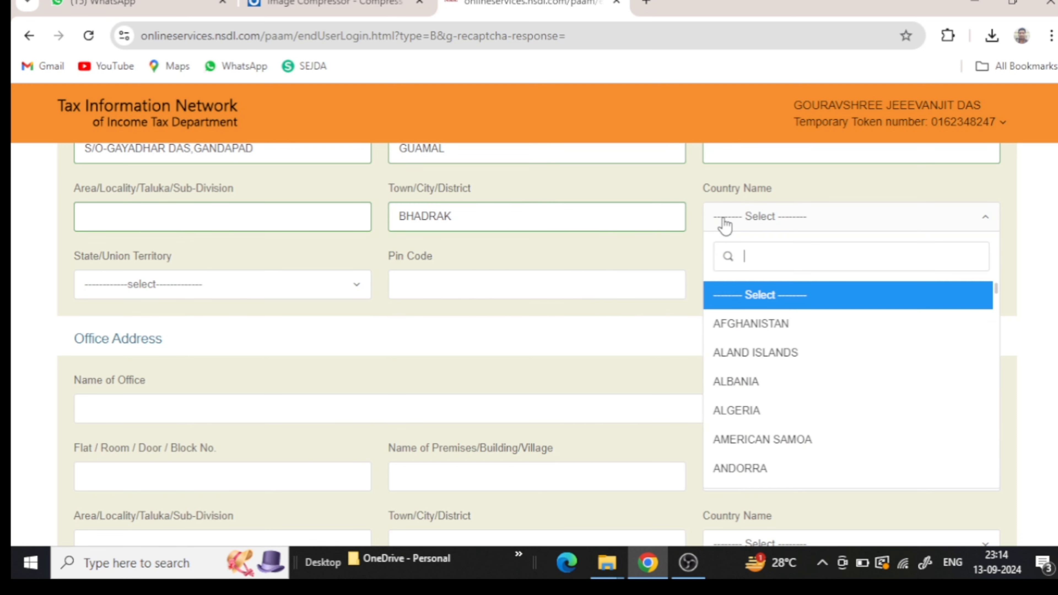
pyautogui.scroll(-10, 765, 376)
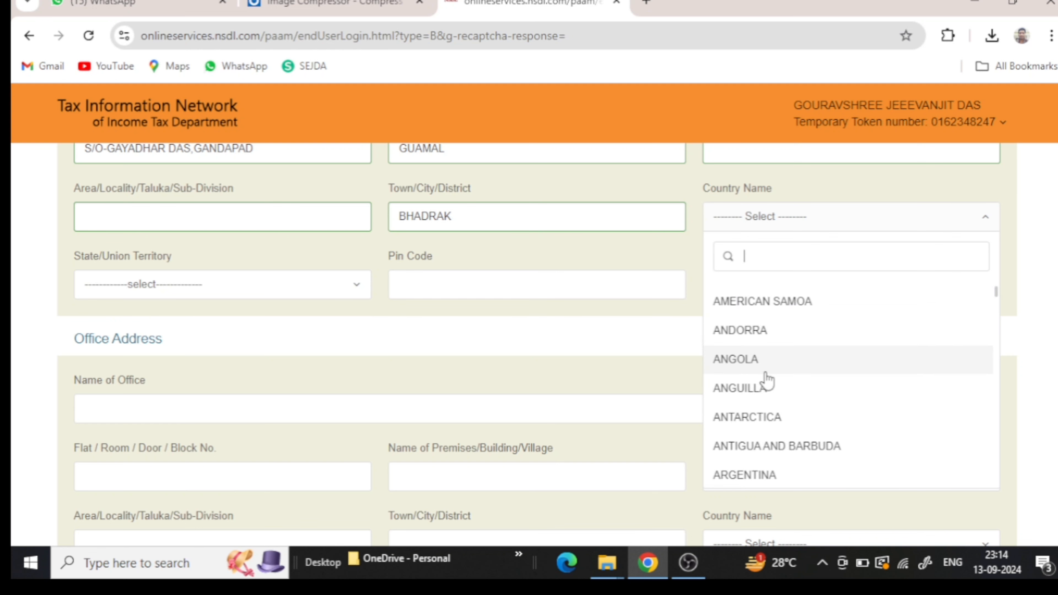
pyautogui.scroll(-15, 766, 377)
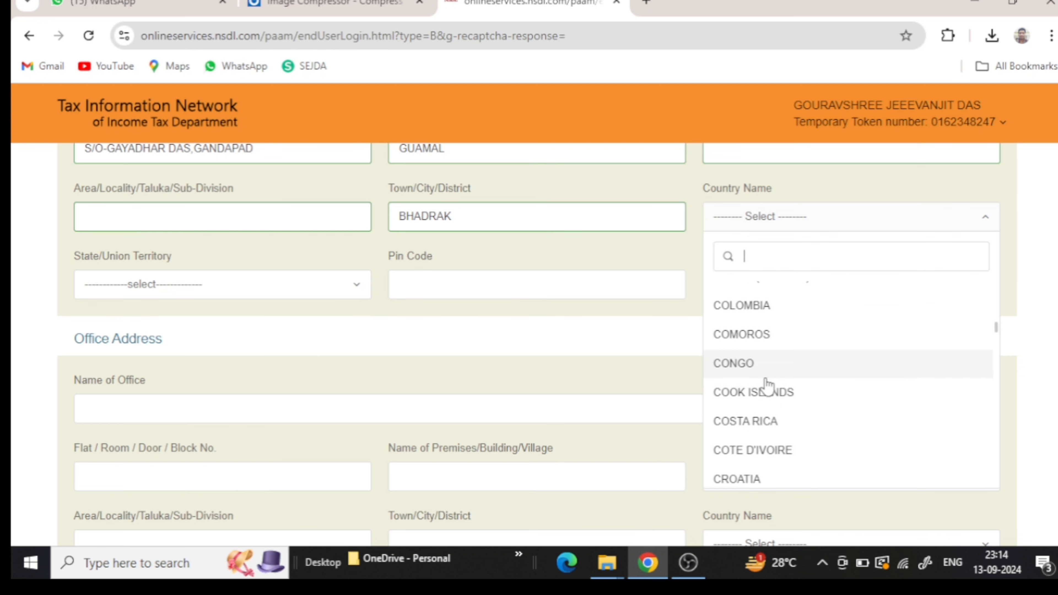
pyautogui.scroll(-15, 768, 387)
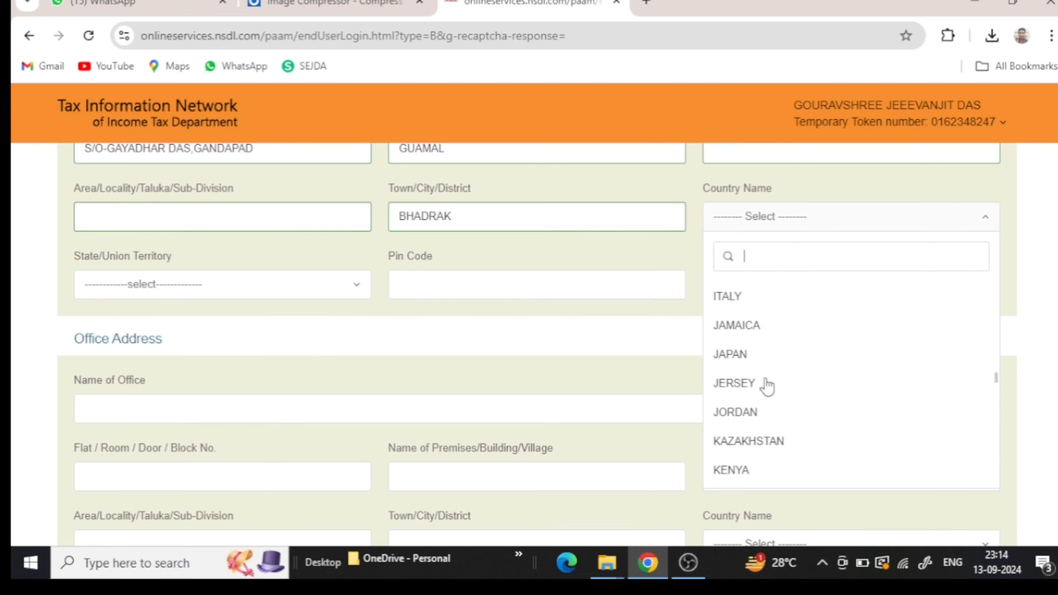
pyautogui.scroll(2, 767, 387)
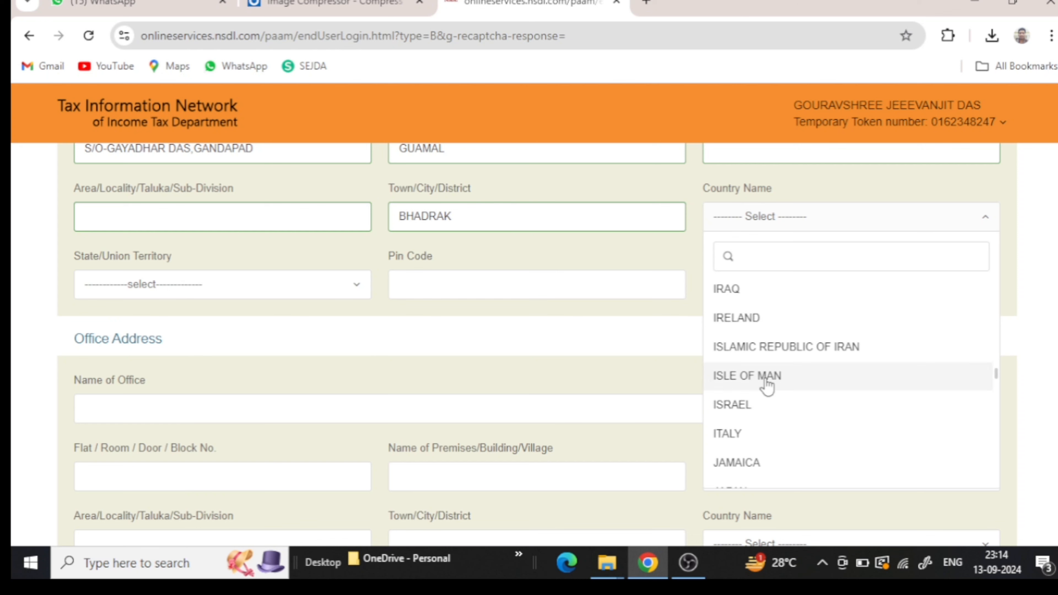
pyautogui.scroll(2, 767, 387)
pyautogui.click(763, 380)
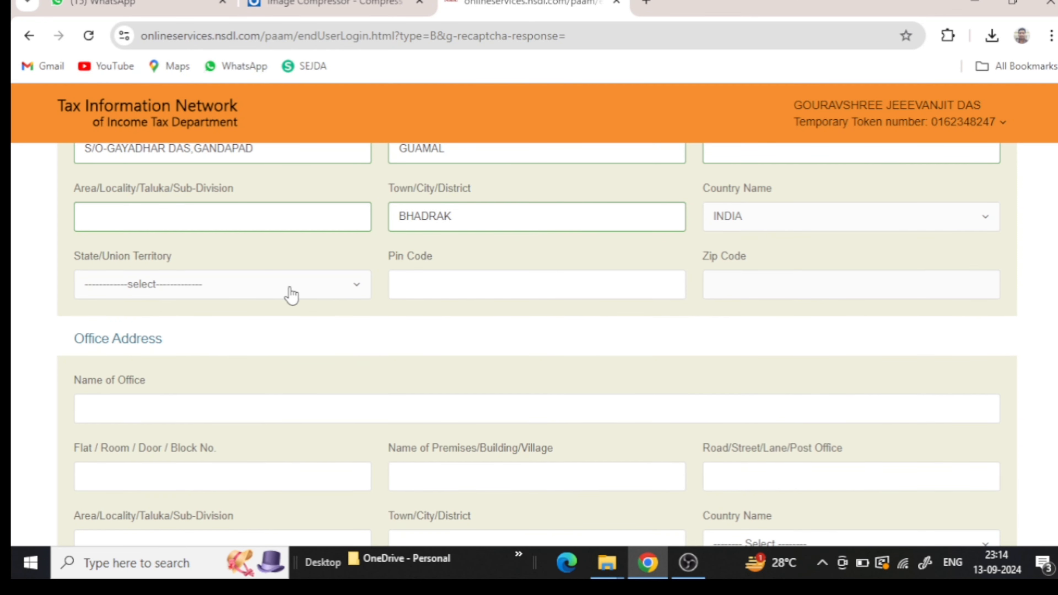
pyautogui.click(280, 291)
pyautogui.scroll(-15, 275, 306)
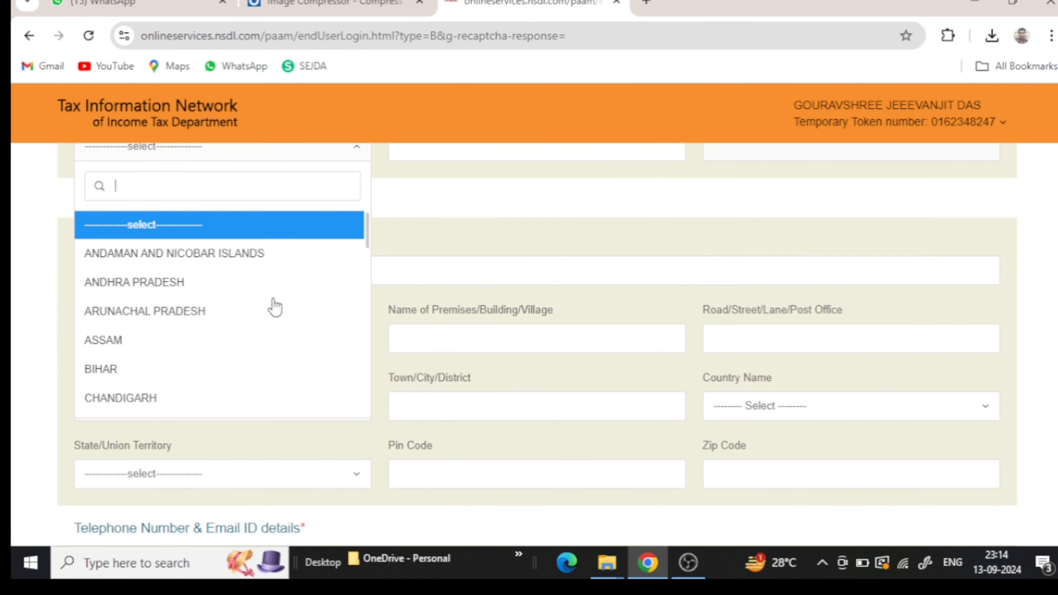
pyautogui.scroll(-5, 275, 308)
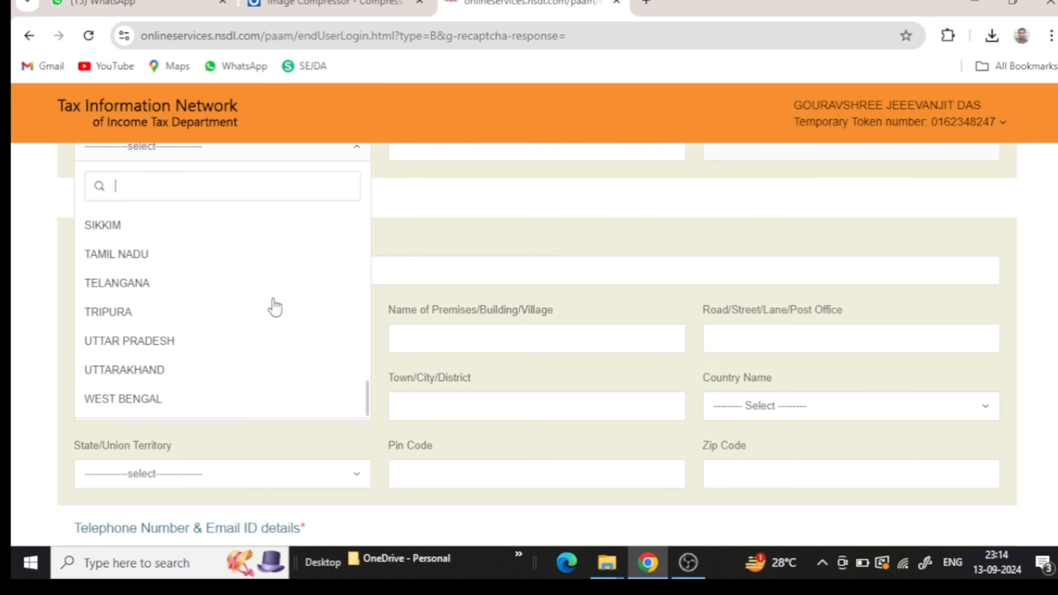
pyautogui.scroll(5, 263, 313)
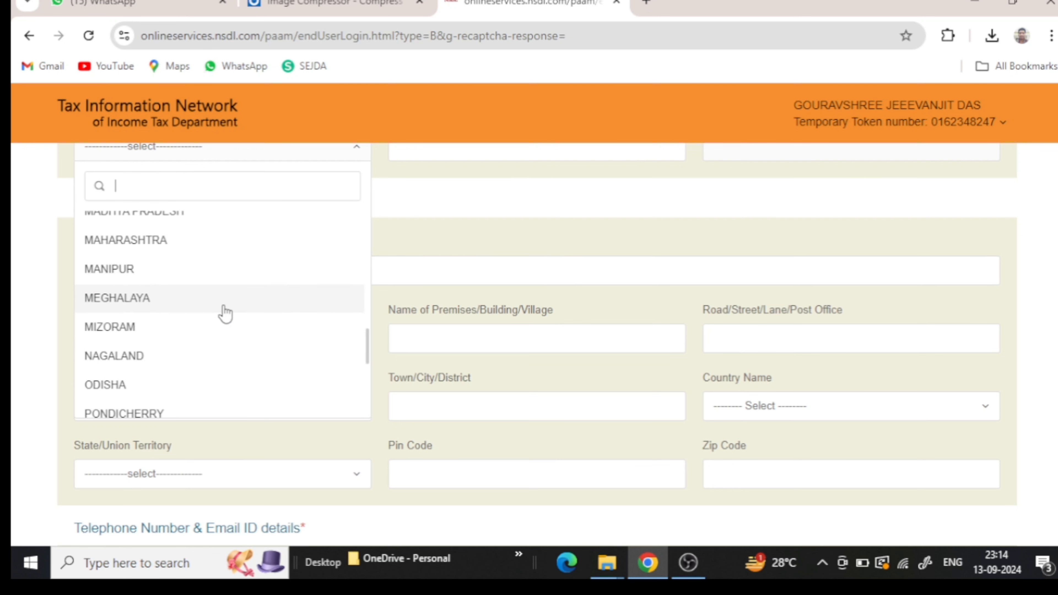
pyautogui.click(178, 387)
# - Enter the six-digit residence Pin Code
pyautogui.scroll(3, 176, 384)
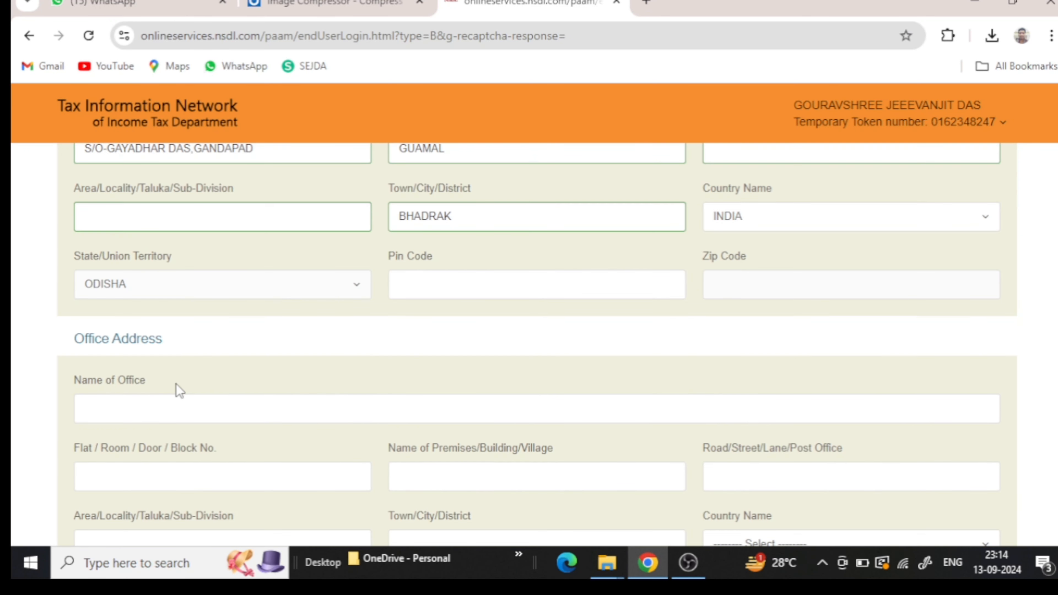
pyautogui.click(429, 286)
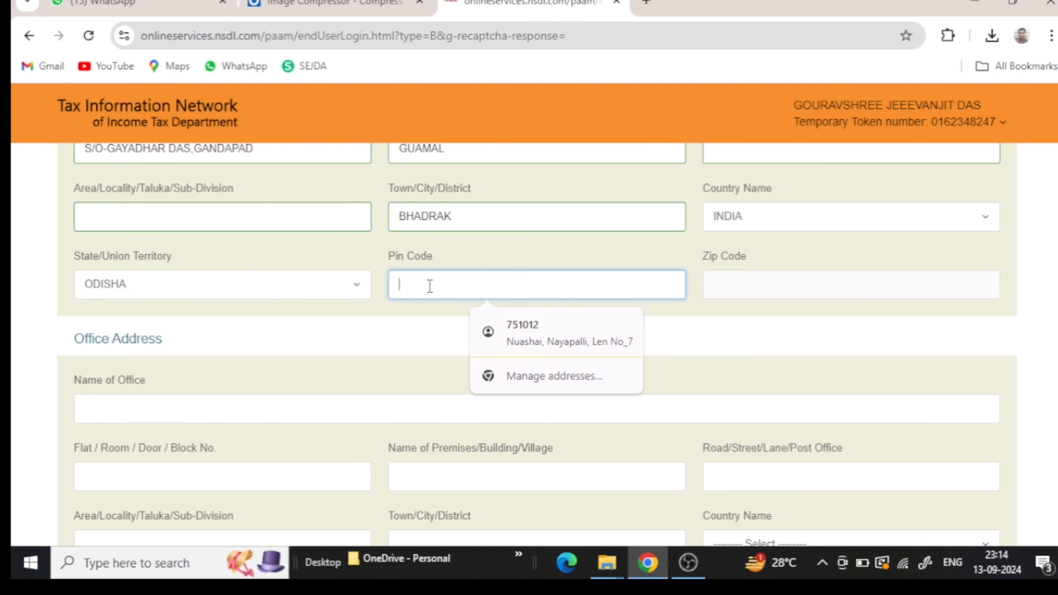
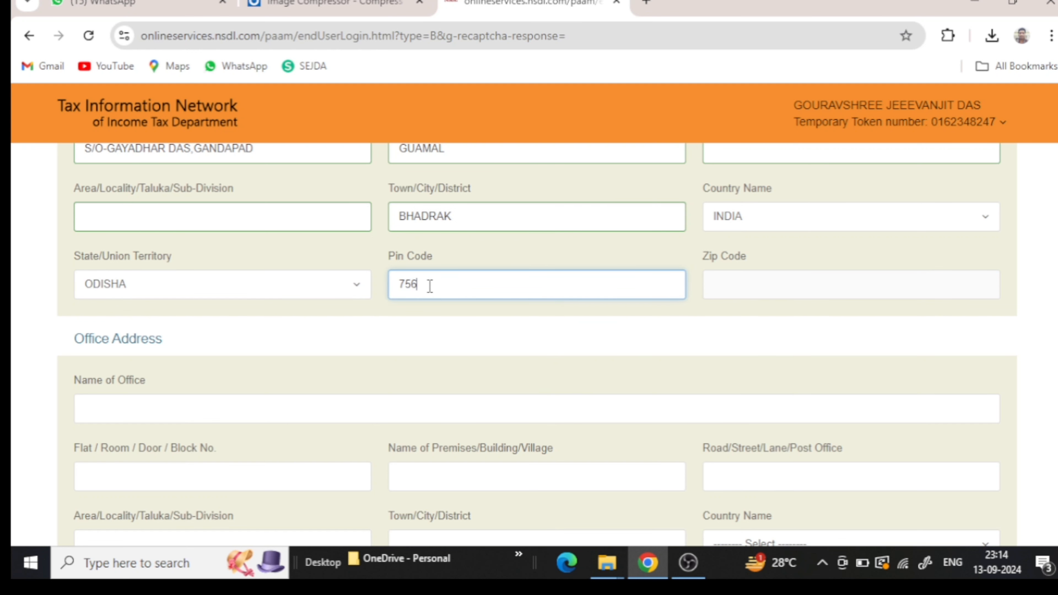
pyautogui.scroll(-3, 301, 396)
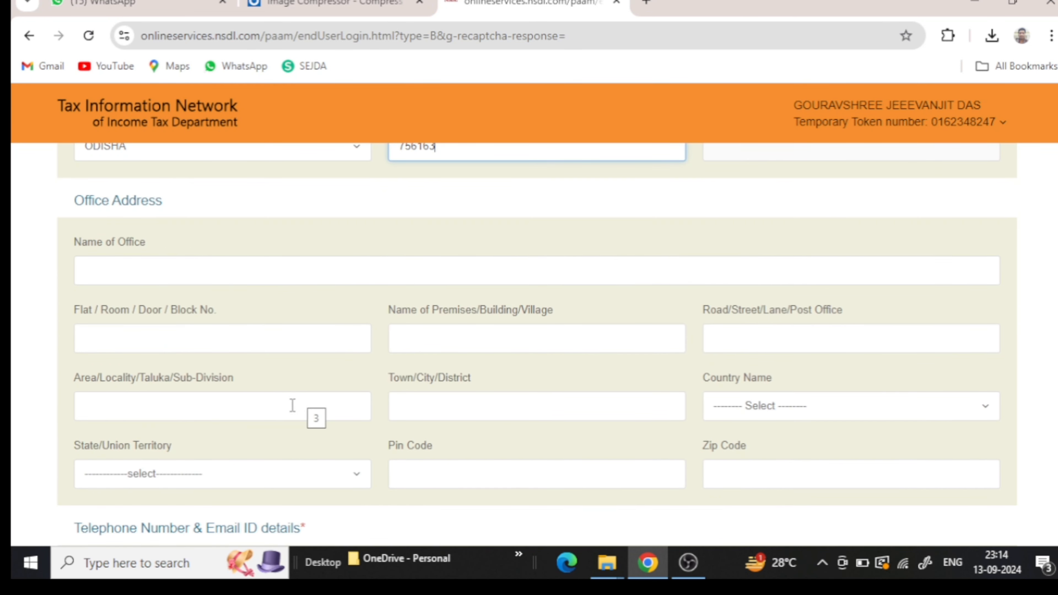
pyautogui.scroll(3, 524, 390)
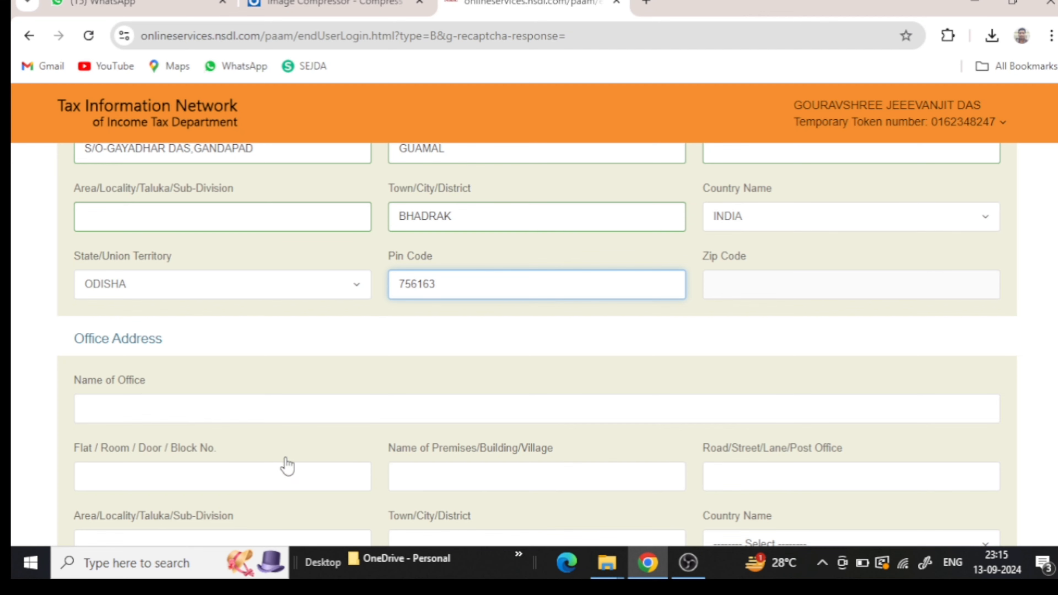
# - Choose INDIA (91) as the telephone ISD country code
pyautogui.scroll(-9, 579, 432)
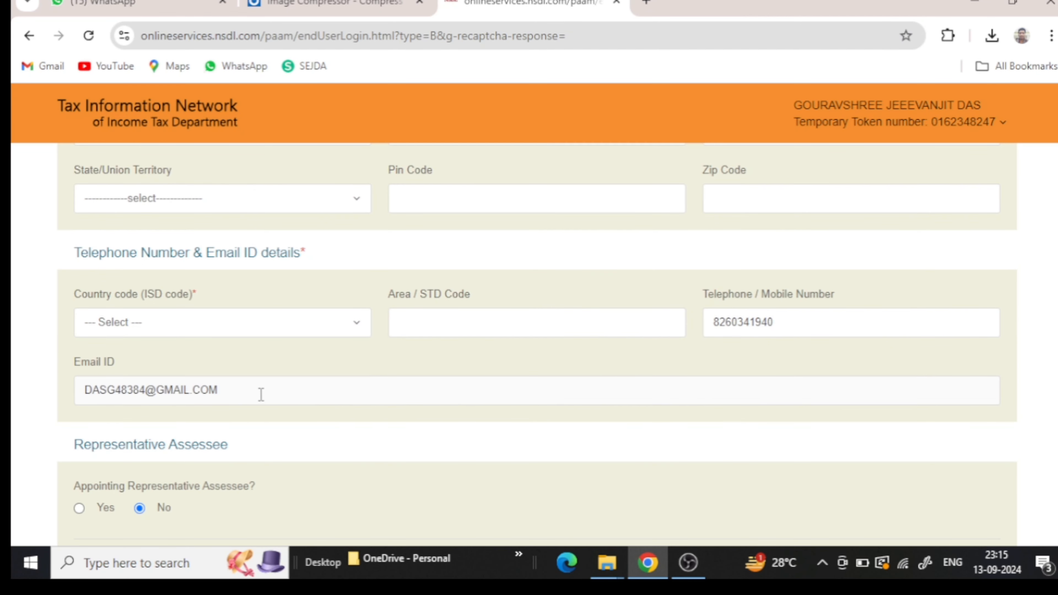
pyautogui.click(233, 327)
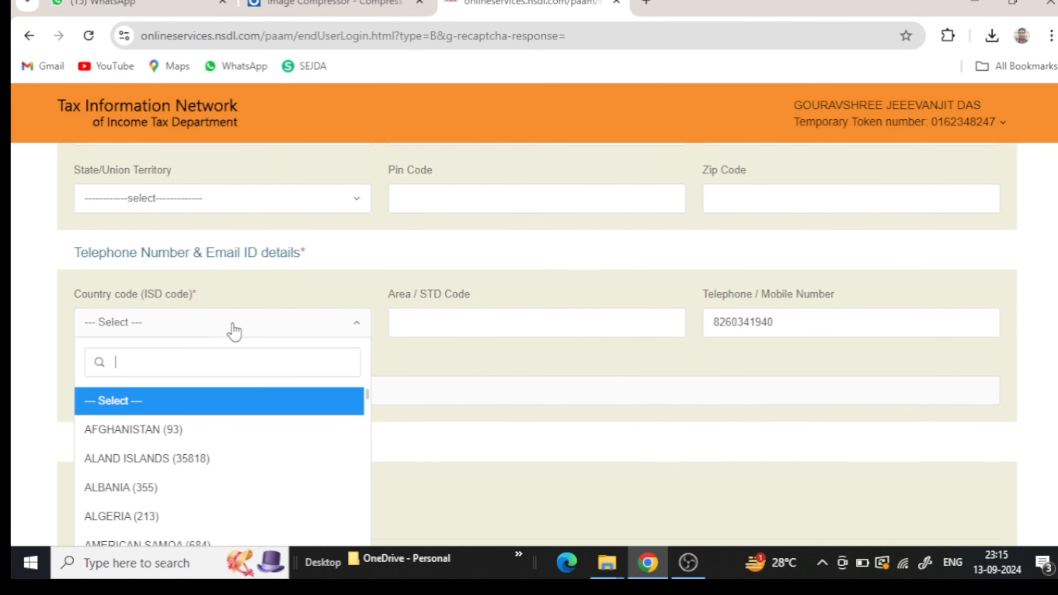
pyautogui.scroll(-9, 204, 440)
pyautogui.scroll(-20, 206, 443)
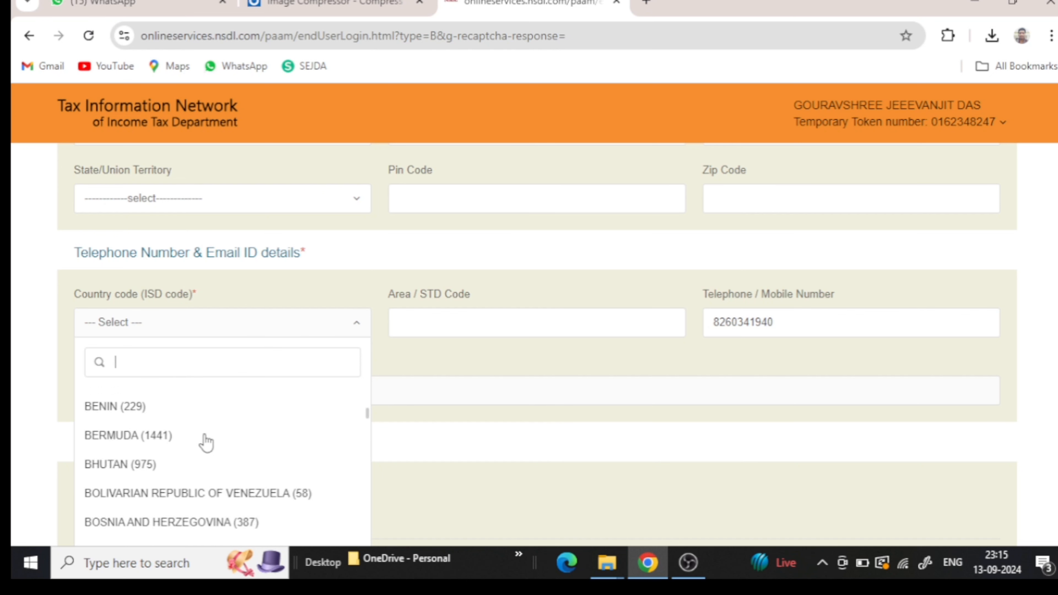
pyautogui.scroll(-20, 207, 443)
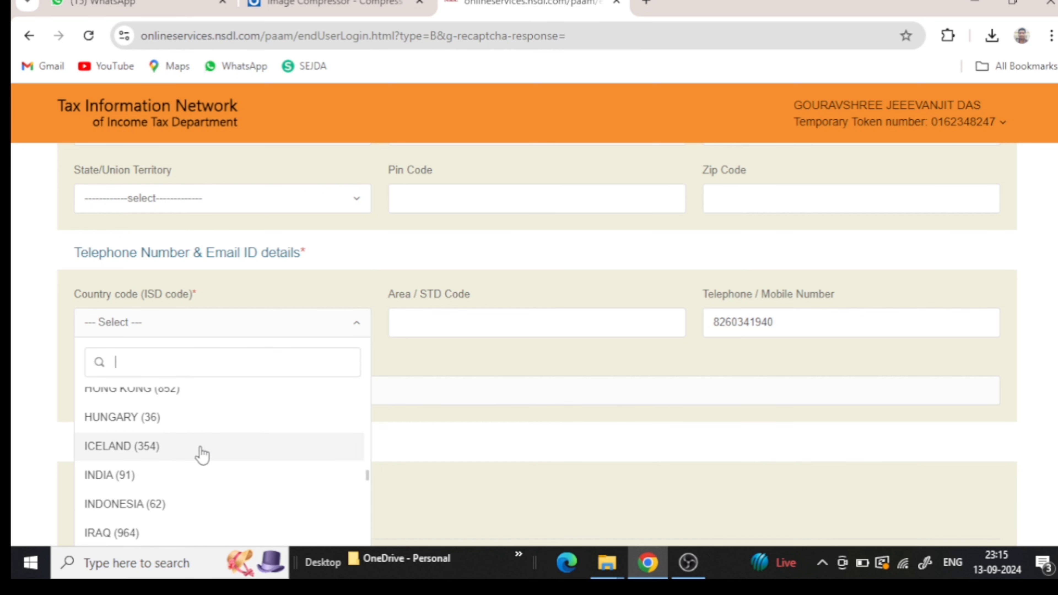
pyautogui.click(169, 475)
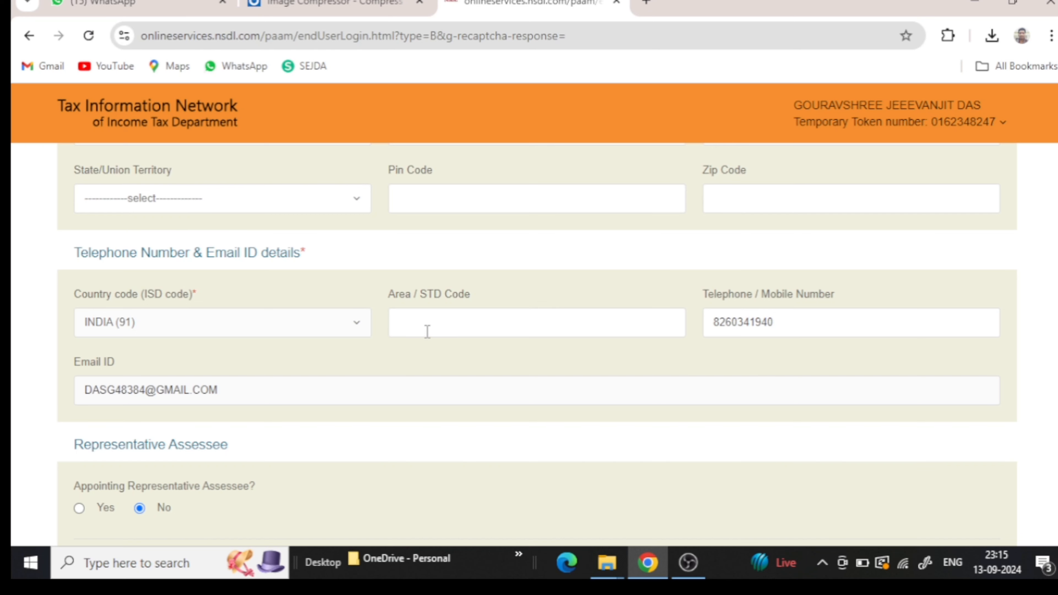
pyautogui.scroll(-3, 409, 392)
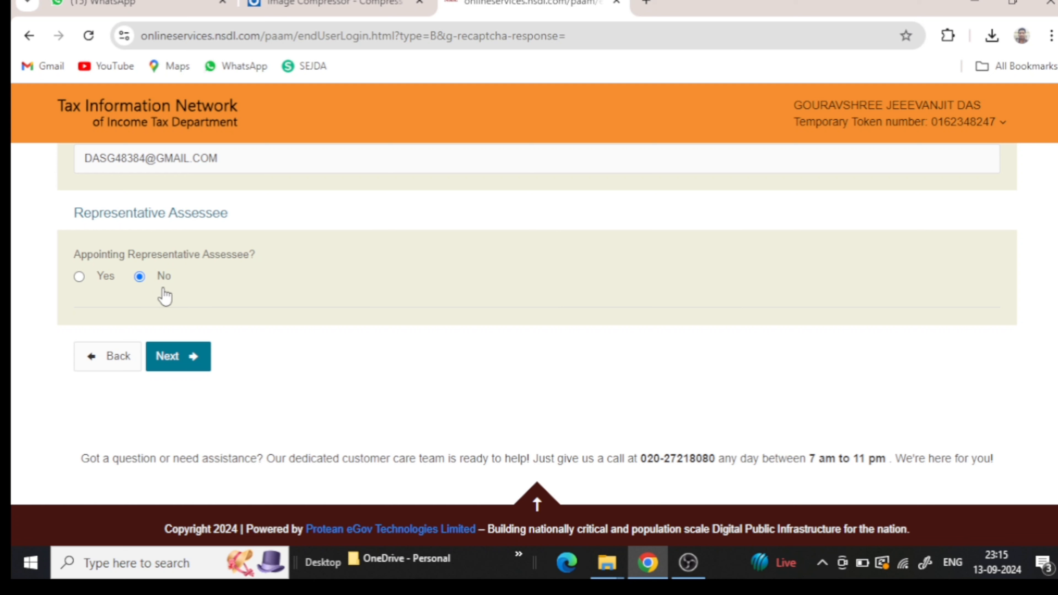
# - Accept the suggested AO code BBN W 4 92 and continue to Document details
pyautogui.click(168, 356)
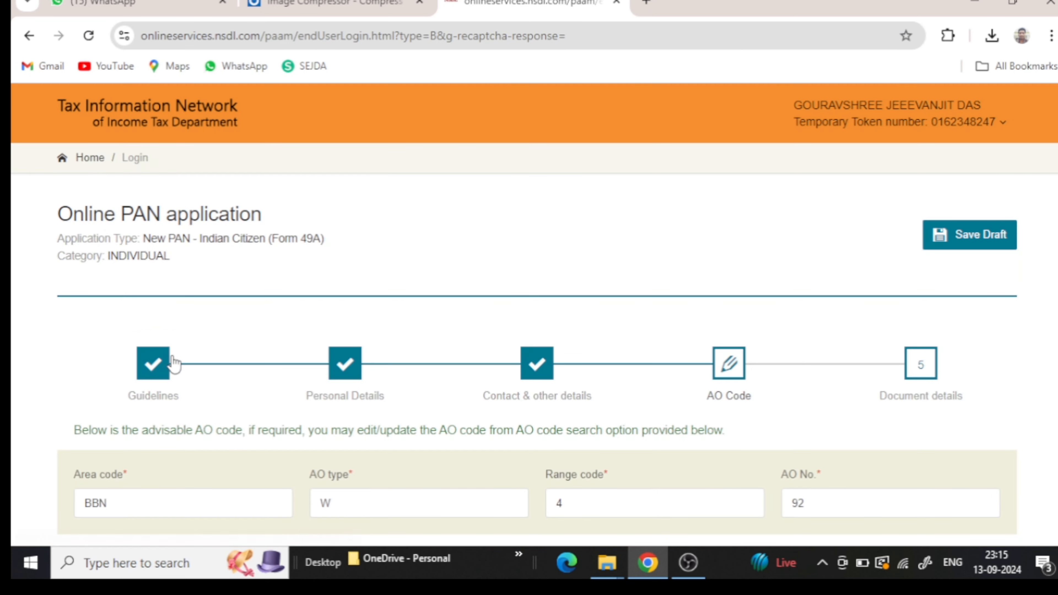
pyautogui.scroll(-2, 175, 363)
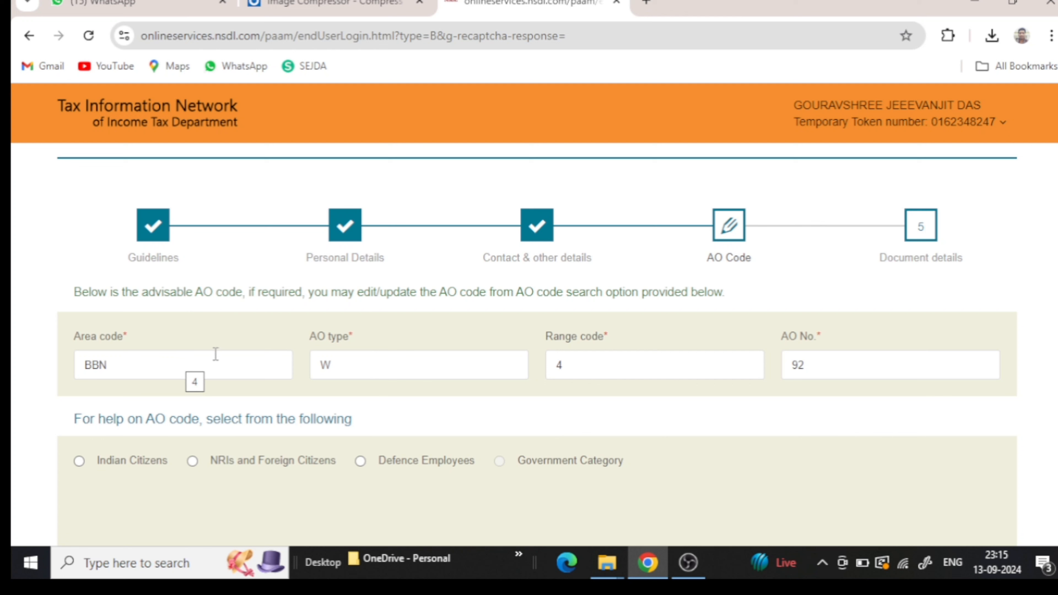
pyautogui.scroll(-3, 194, 488)
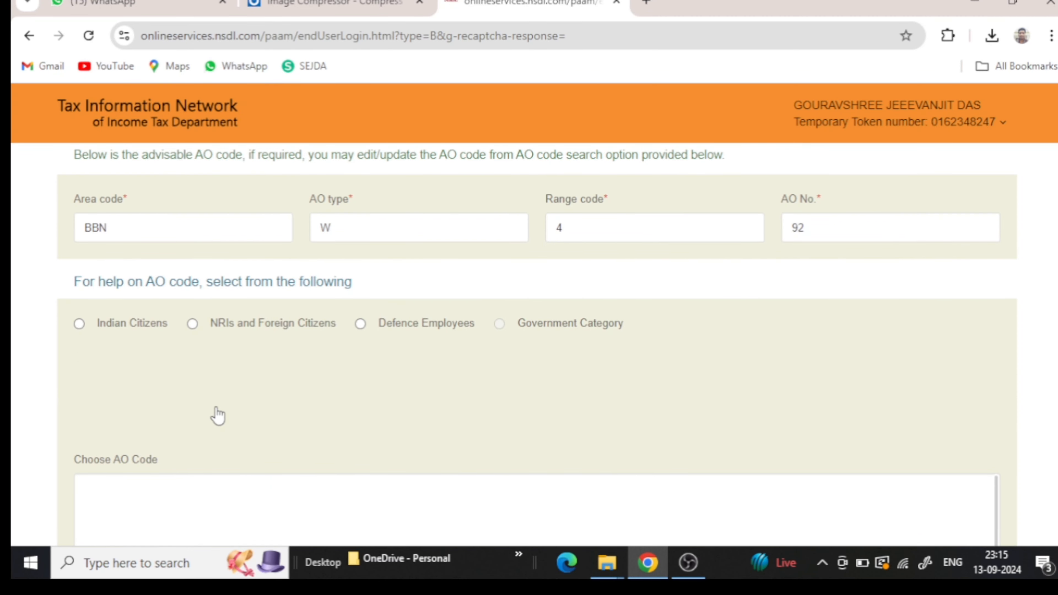
pyautogui.scroll(-3, 217, 415)
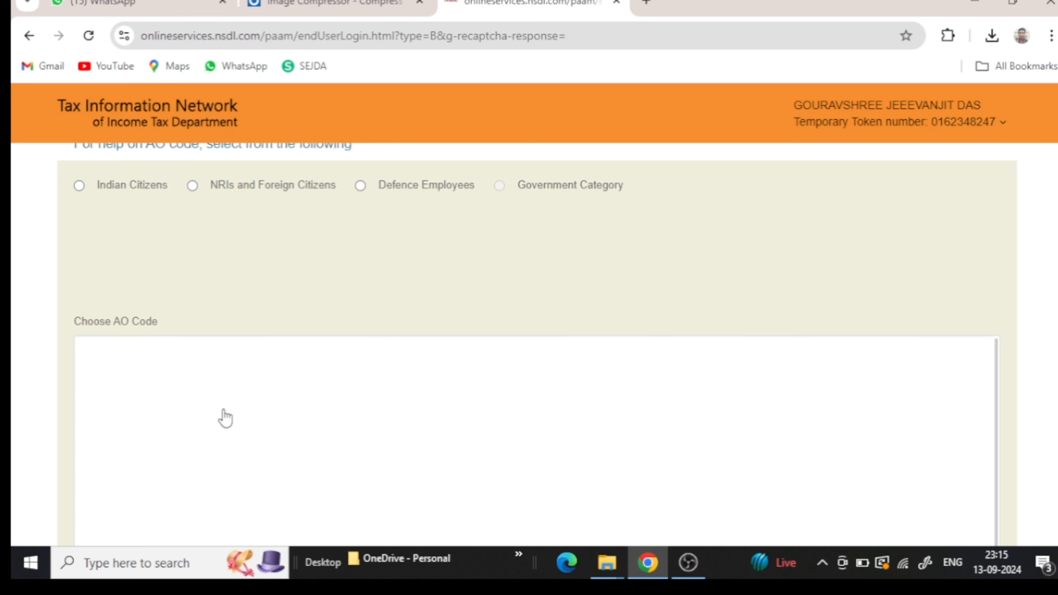
pyautogui.scroll(-3, 223, 418)
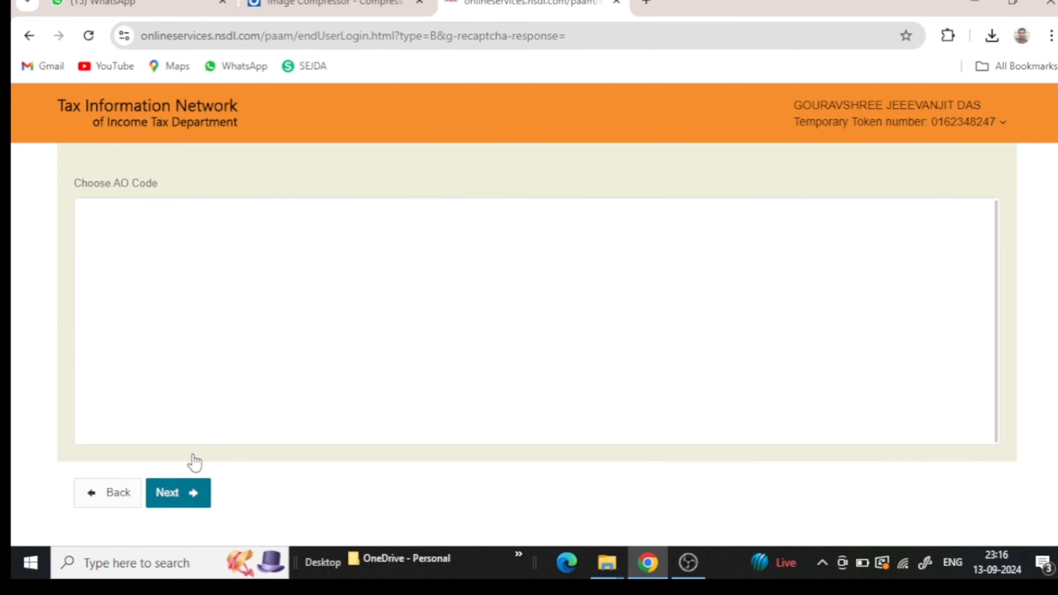
pyautogui.click(189, 493)
# - Select 'AADHAAR Card issued by the Unique Identification Authority of India' for identity, address and birth-date proofs
pyautogui.scroll(-3, 206, 465)
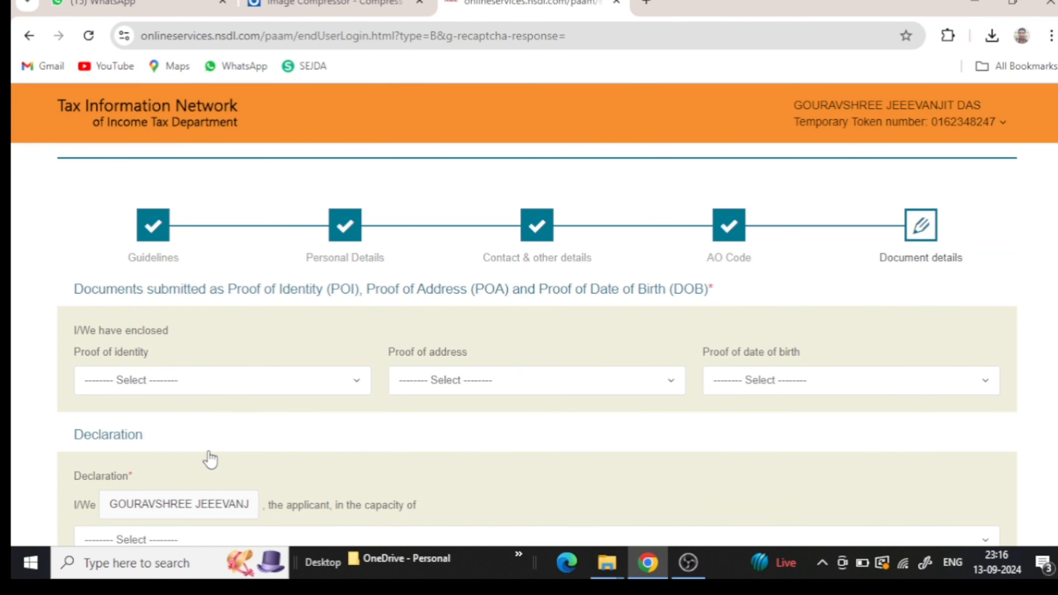
pyautogui.click(257, 391)
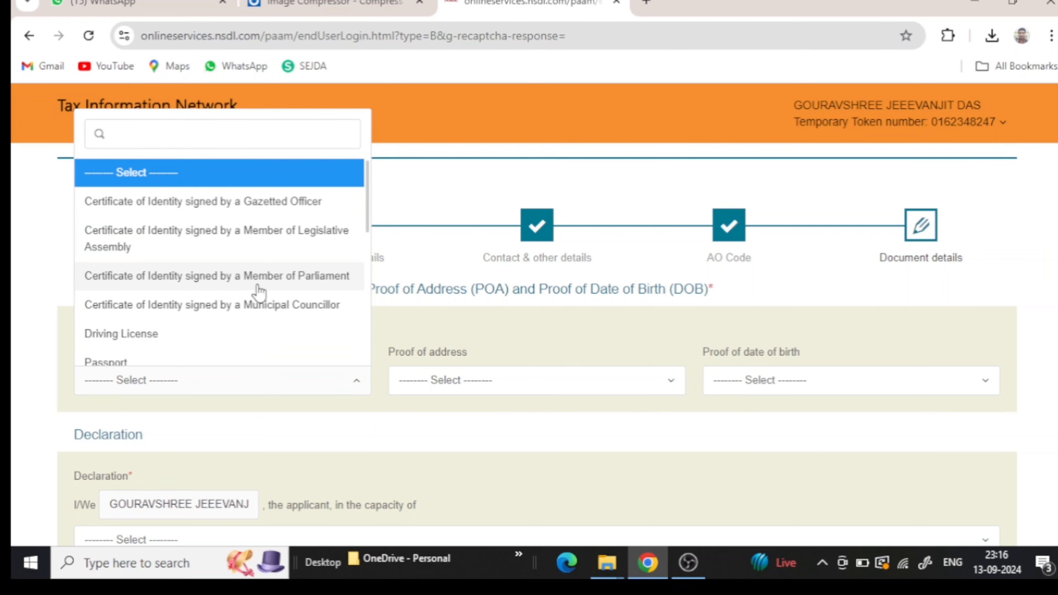
pyautogui.scroll(-5, 261, 292)
pyautogui.scroll(-2, 259, 289)
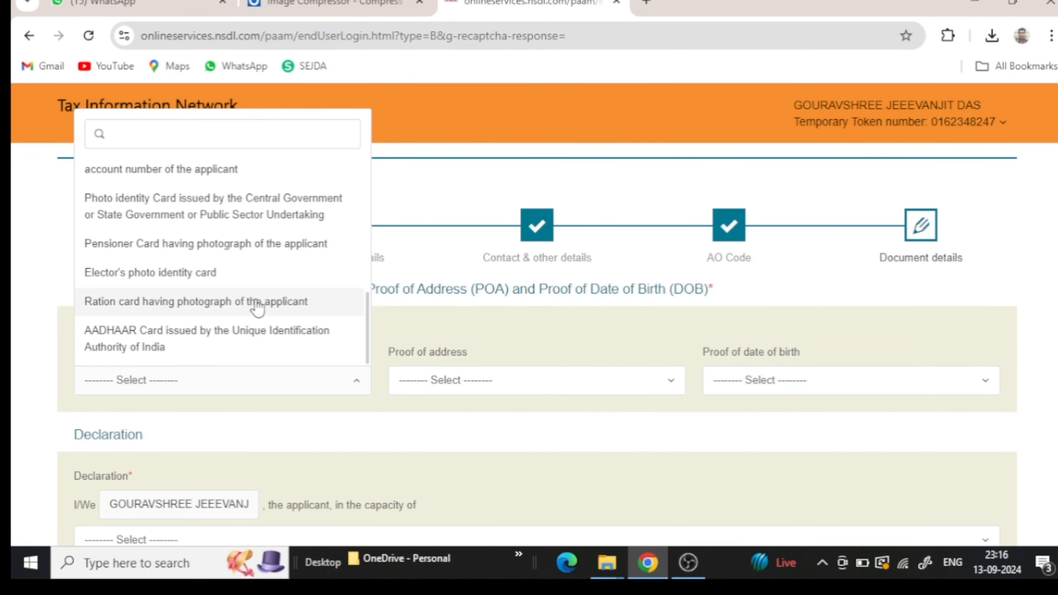
pyautogui.click(253, 340)
pyautogui.click(407, 380)
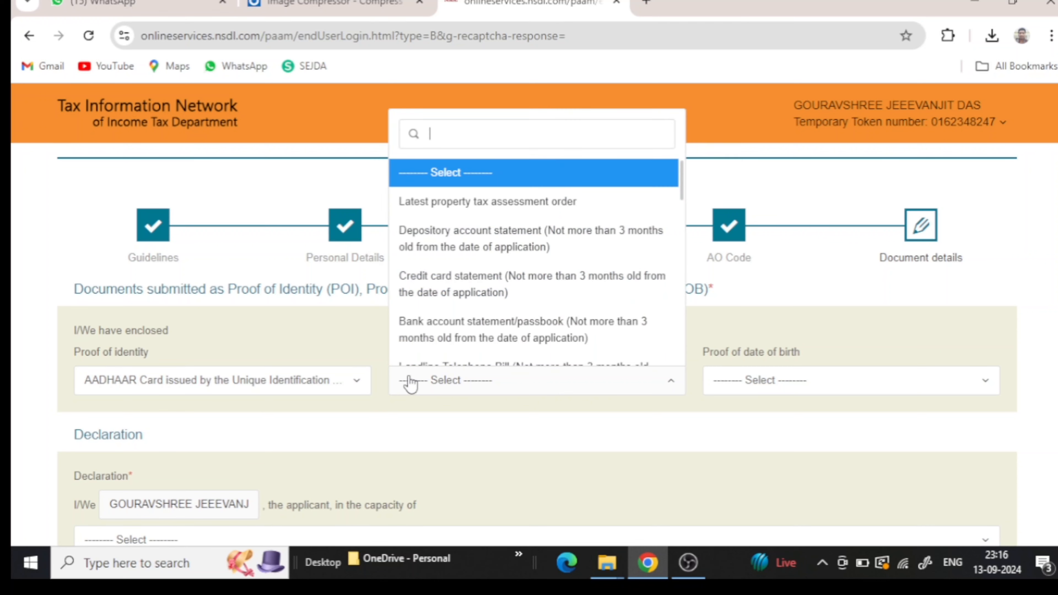
pyautogui.scroll(-12, 454, 313)
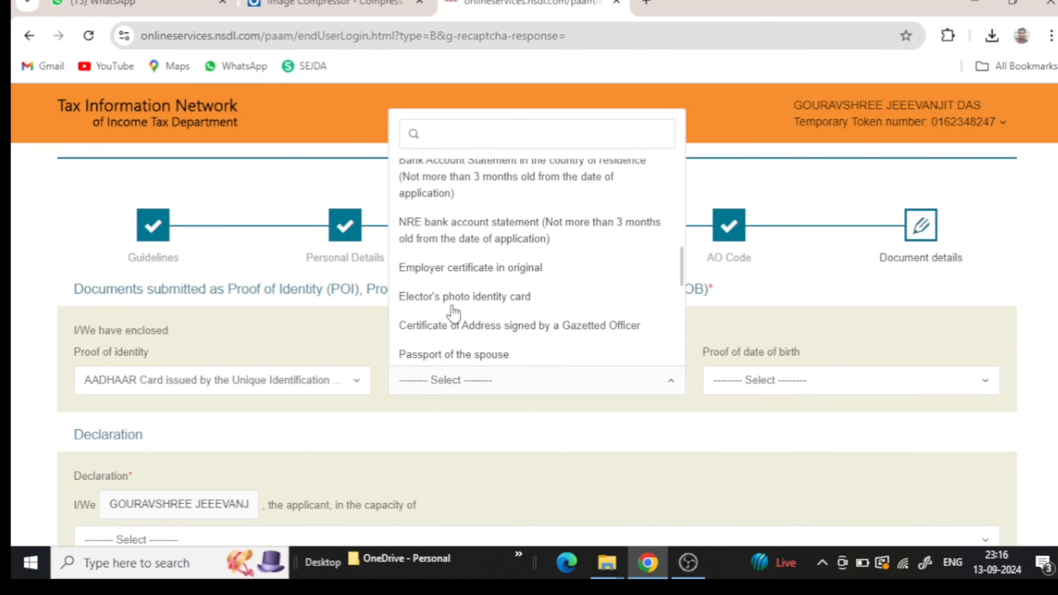
pyautogui.scroll(5, 457, 315)
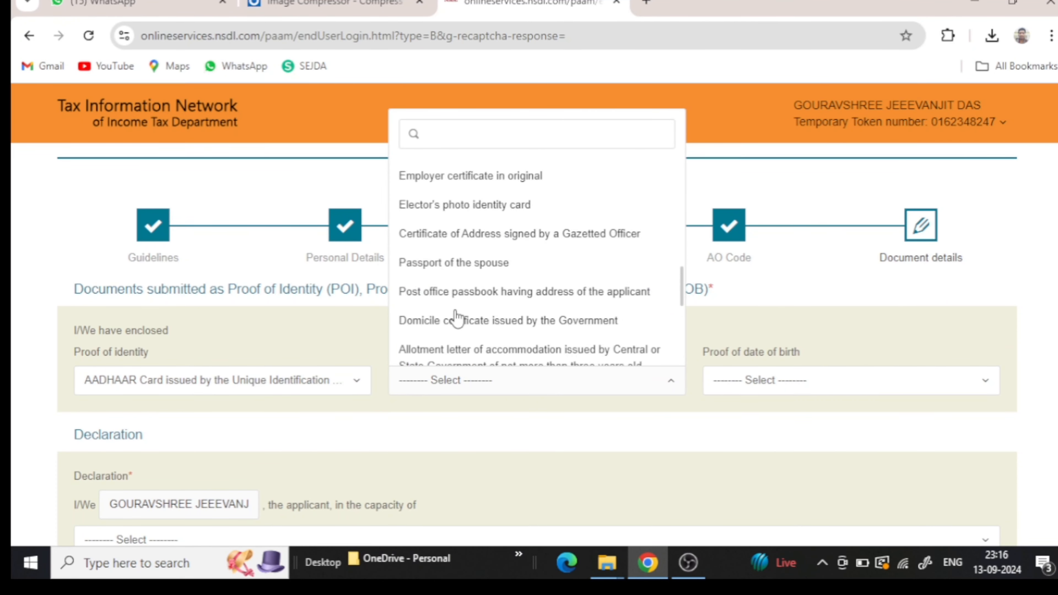
pyautogui.scroll(-5, 456, 317)
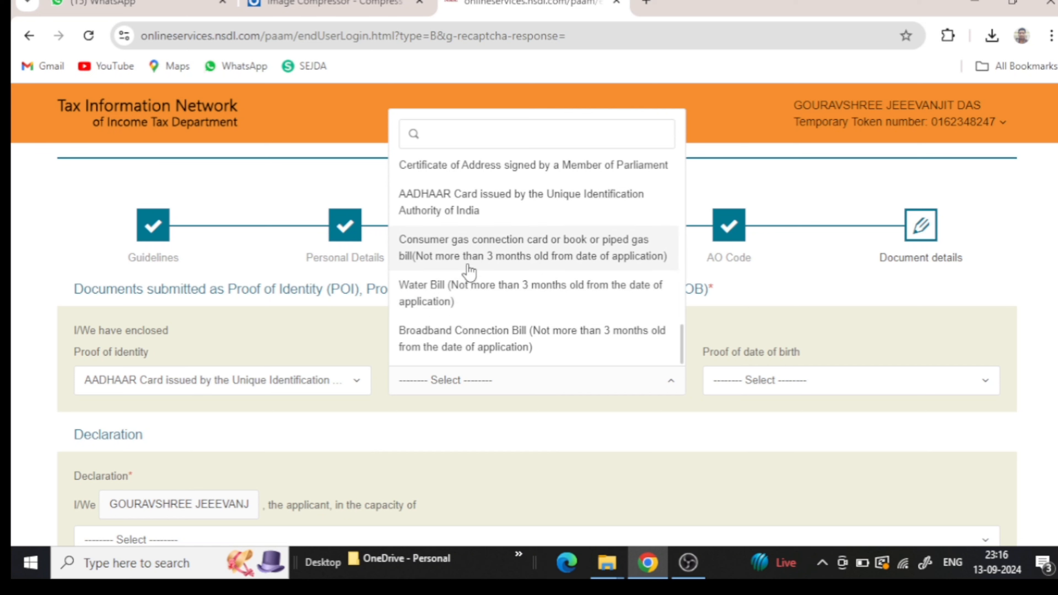
pyautogui.click(495, 206)
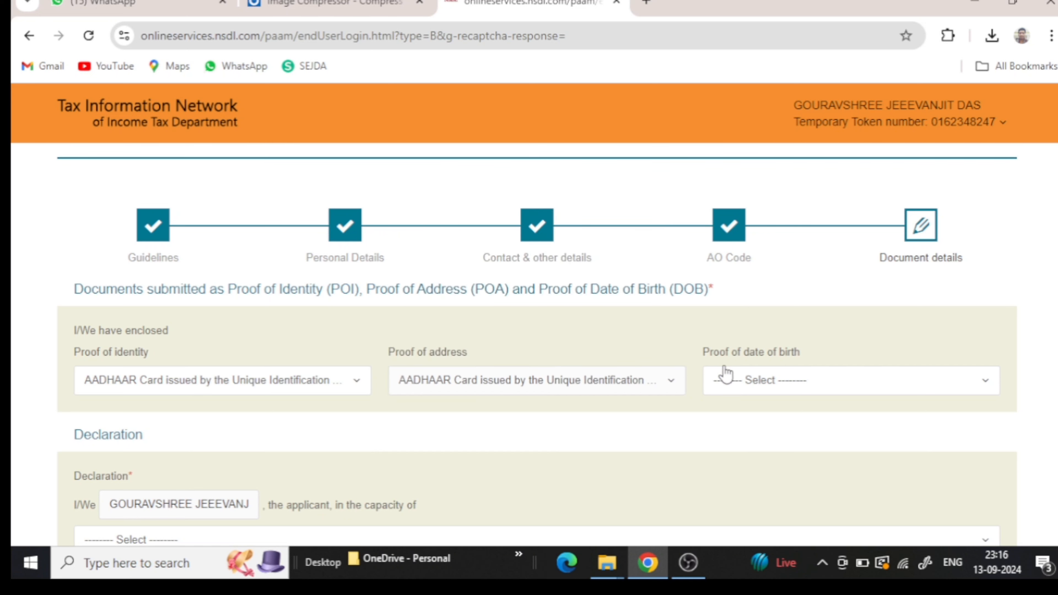
pyautogui.click(738, 381)
pyautogui.scroll(-5, 746, 309)
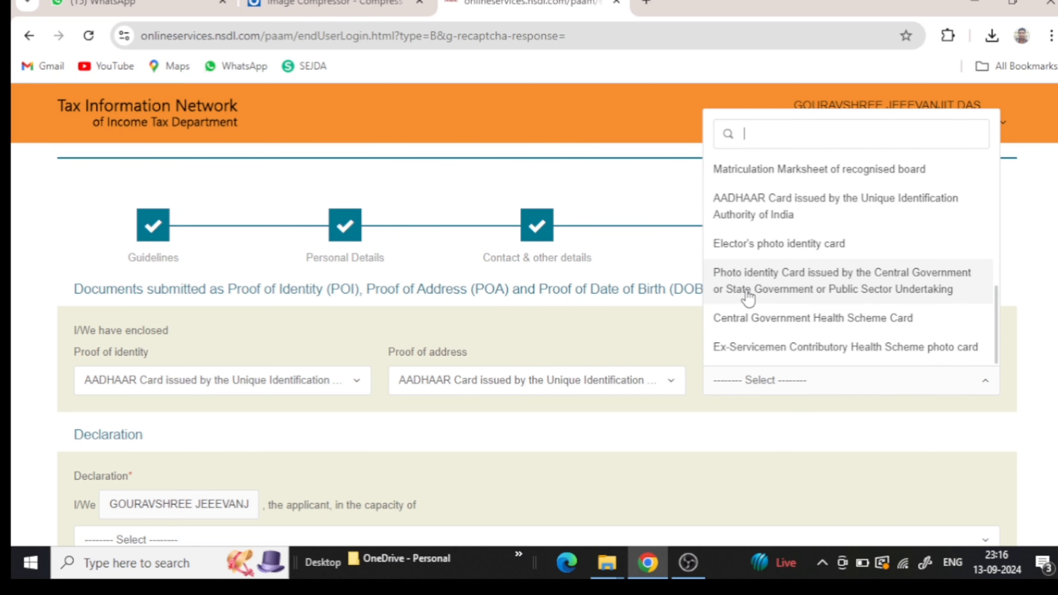
pyautogui.click(775, 217)
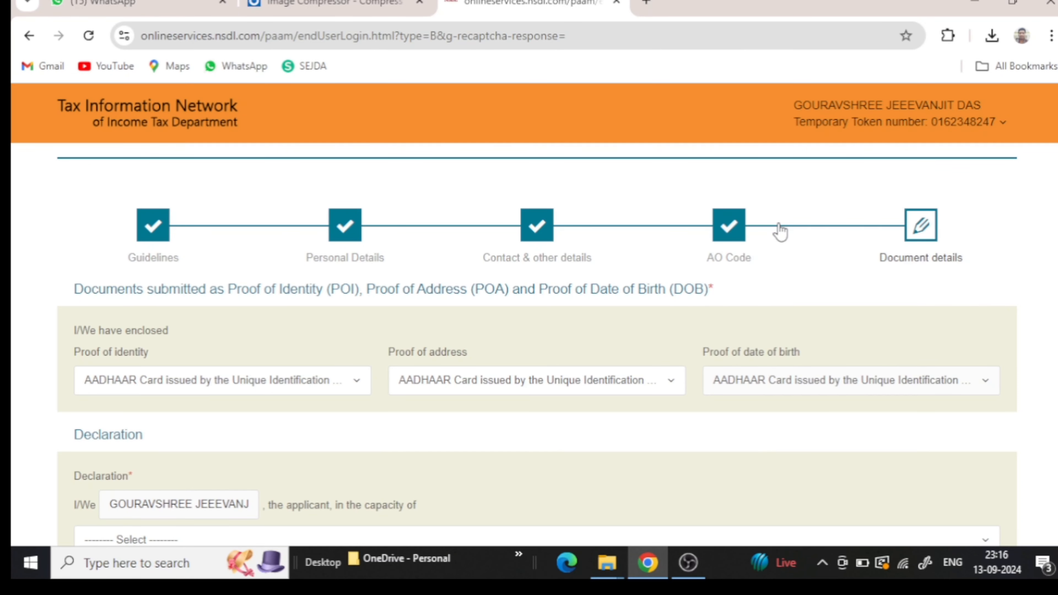
# - Set the declaration capacity to Himself/Herself and enter GANDAPADA as the place
pyautogui.scroll(-3, 375, 443)
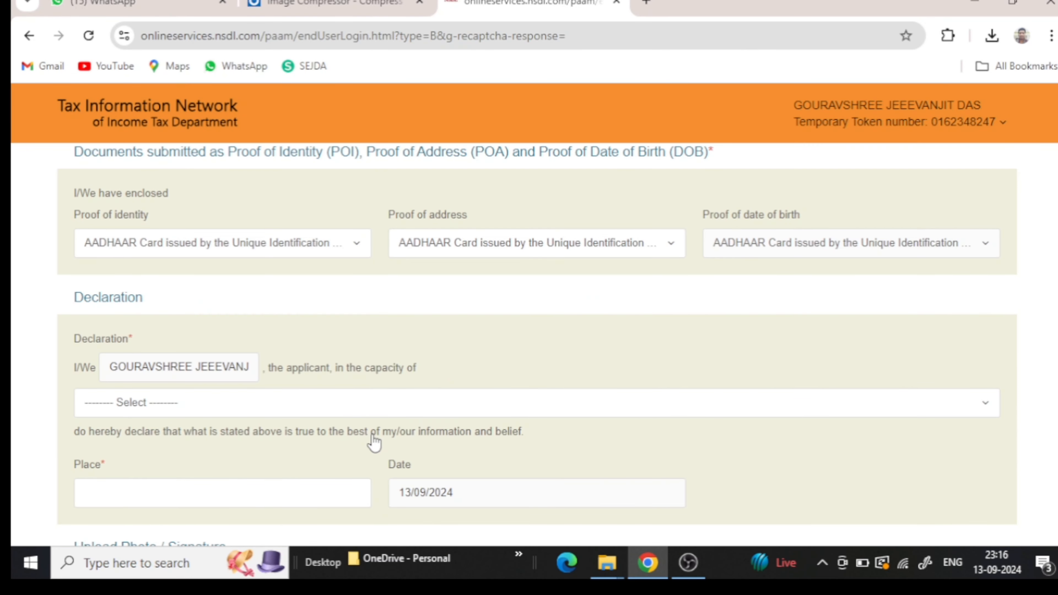
pyautogui.click(390, 404)
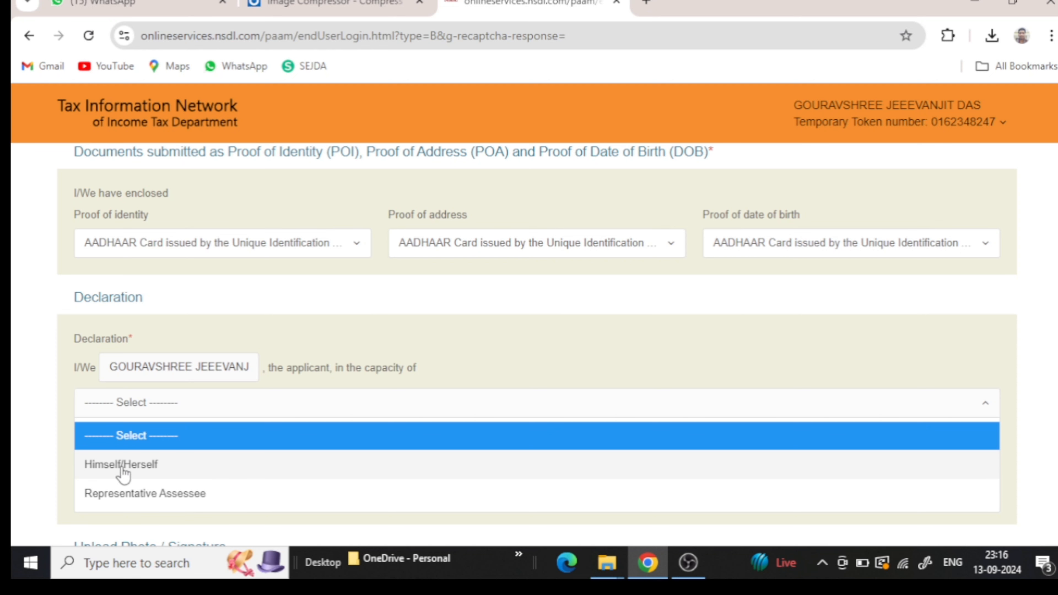
pyautogui.click(113, 472)
pyautogui.scroll(-3, 112, 473)
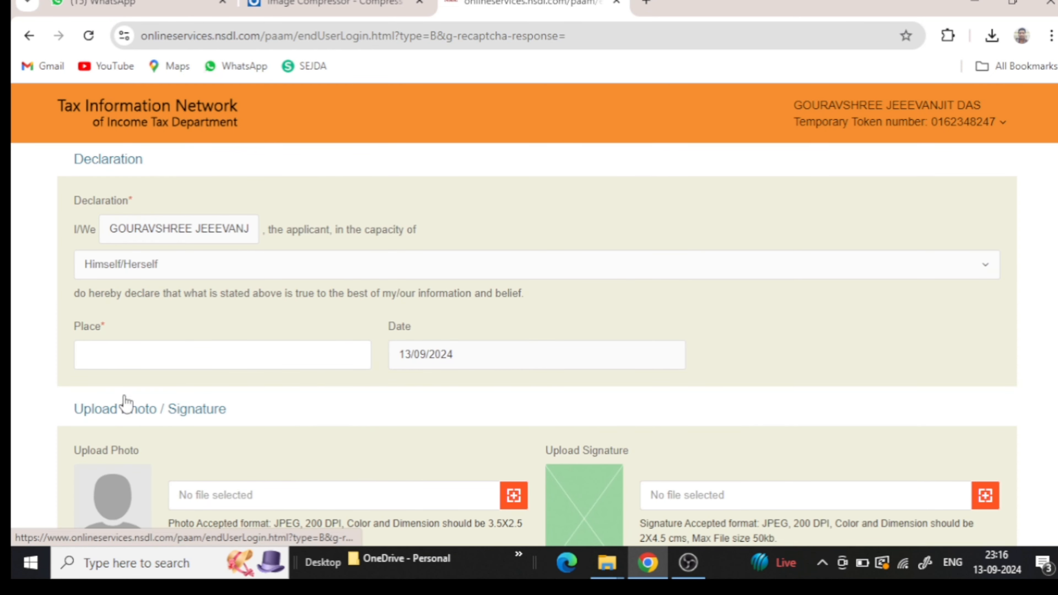
pyautogui.click(140, 358)
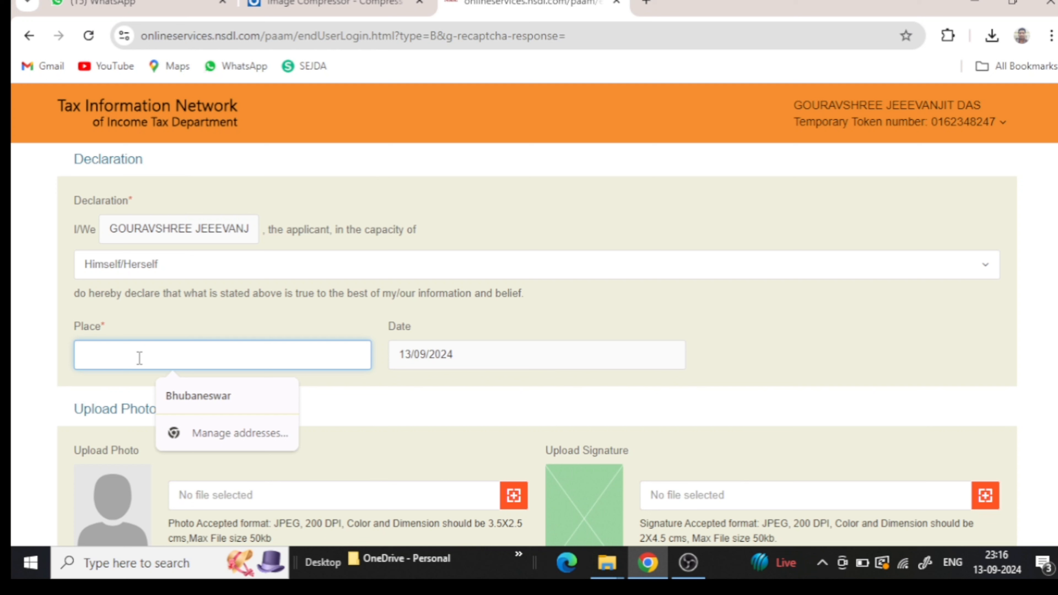
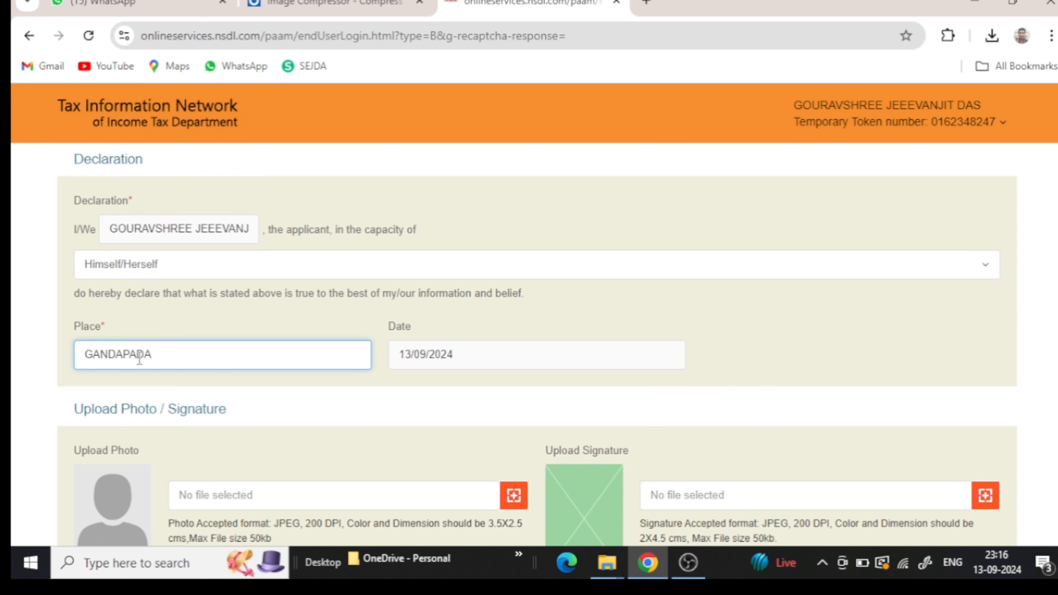
pyautogui.scroll(-3, 48, 376)
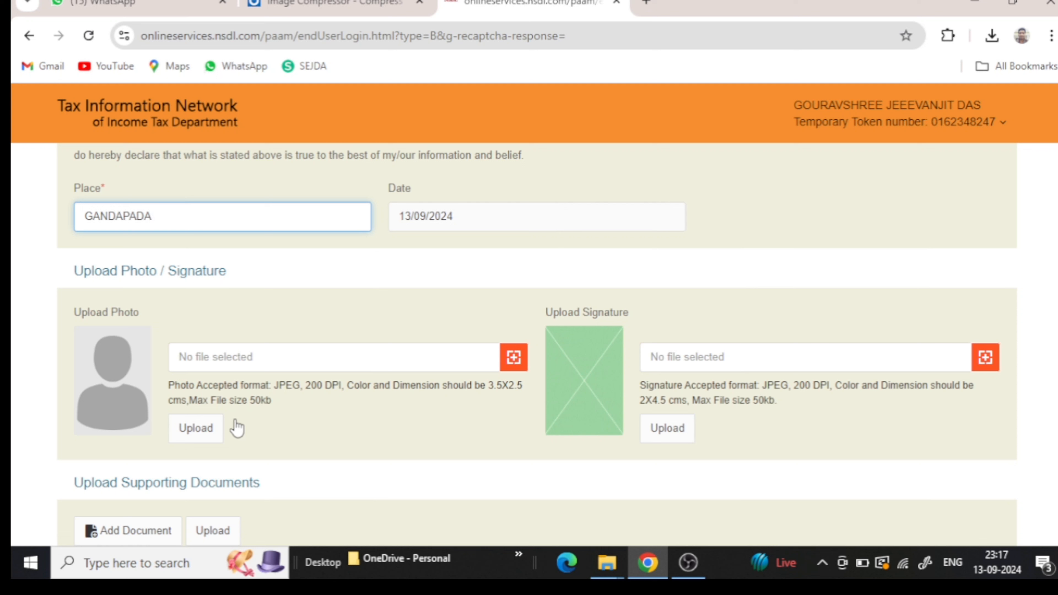
# - Upload the 'photo' file from Downloads as the applicant's photo
pyautogui.click(514, 358)
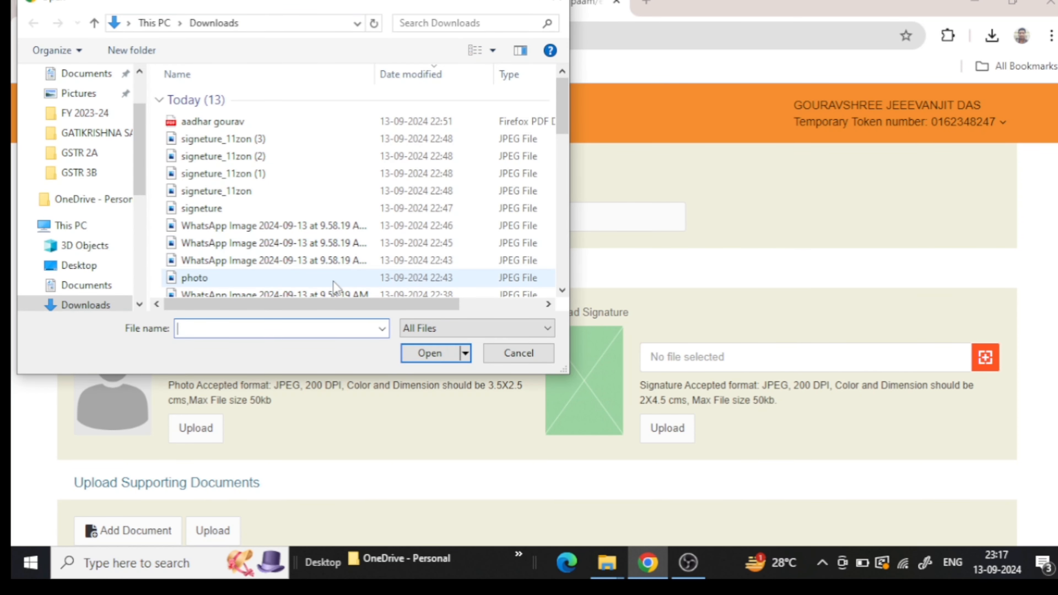
pyautogui.click(334, 278)
pyautogui.click(416, 359)
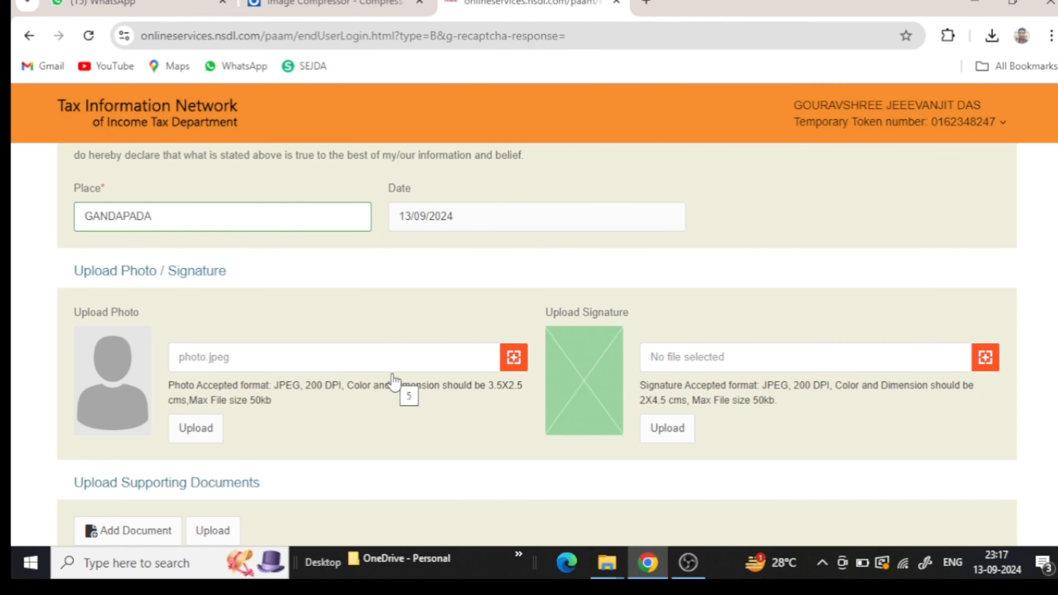
pyautogui.click(201, 428)
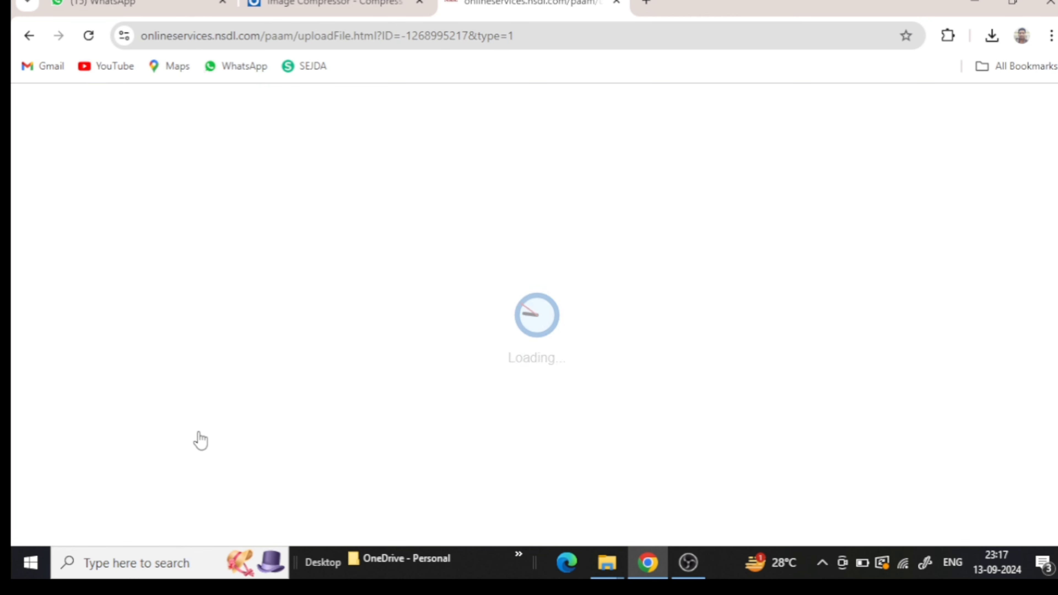
pyautogui.scroll(-10, 211, 426)
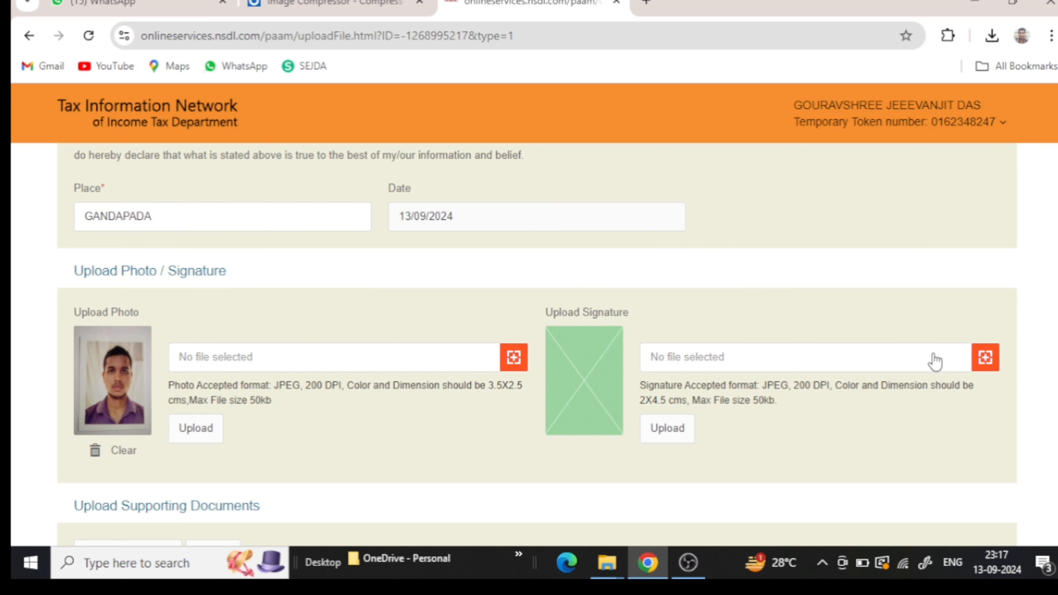
# - Upload 'signeture_11zon (3)' from Downloads as the applicant's signature image
pyautogui.click(985, 359)
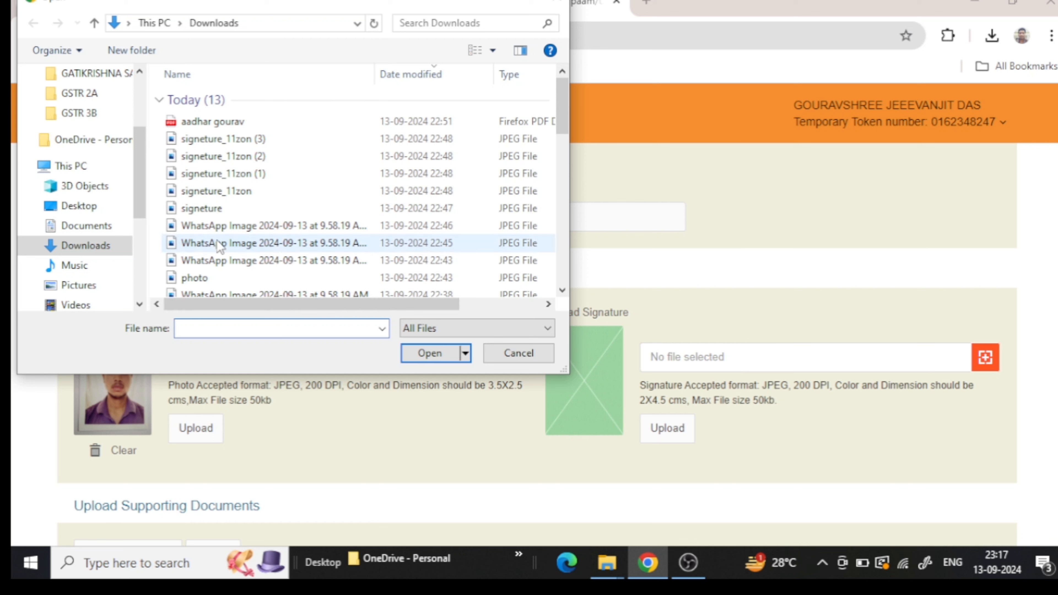
pyautogui.moveTo(212, 155)
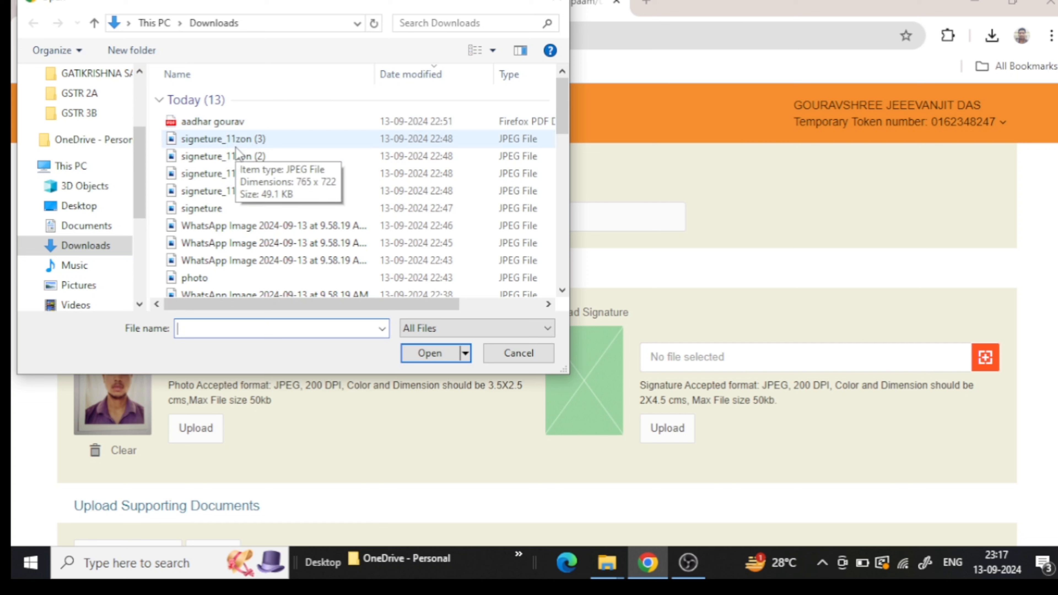
pyautogui.click(236, 146)
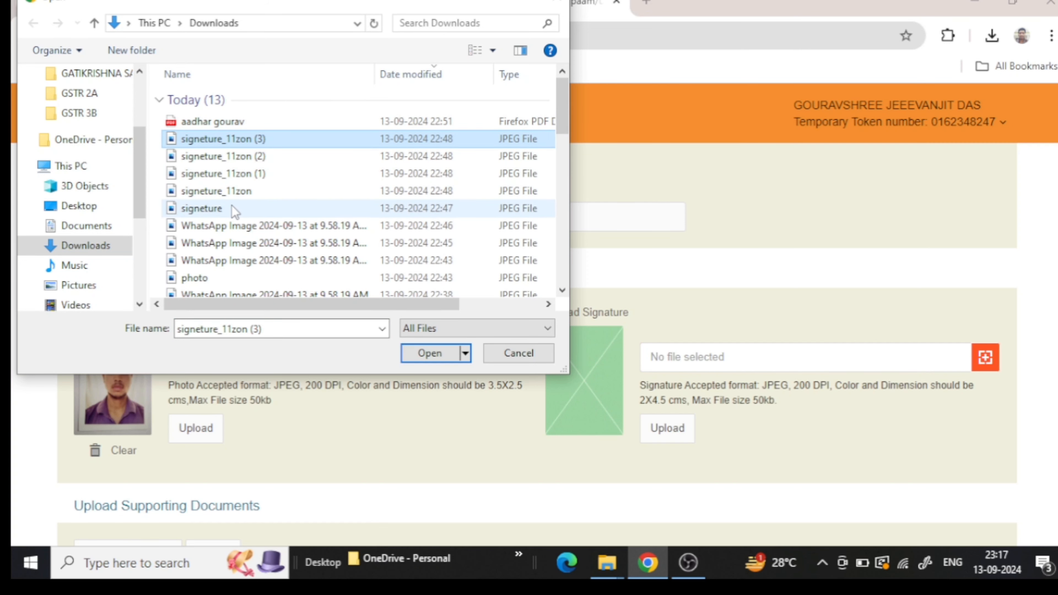
pyautogui.moveTo(234, 208)
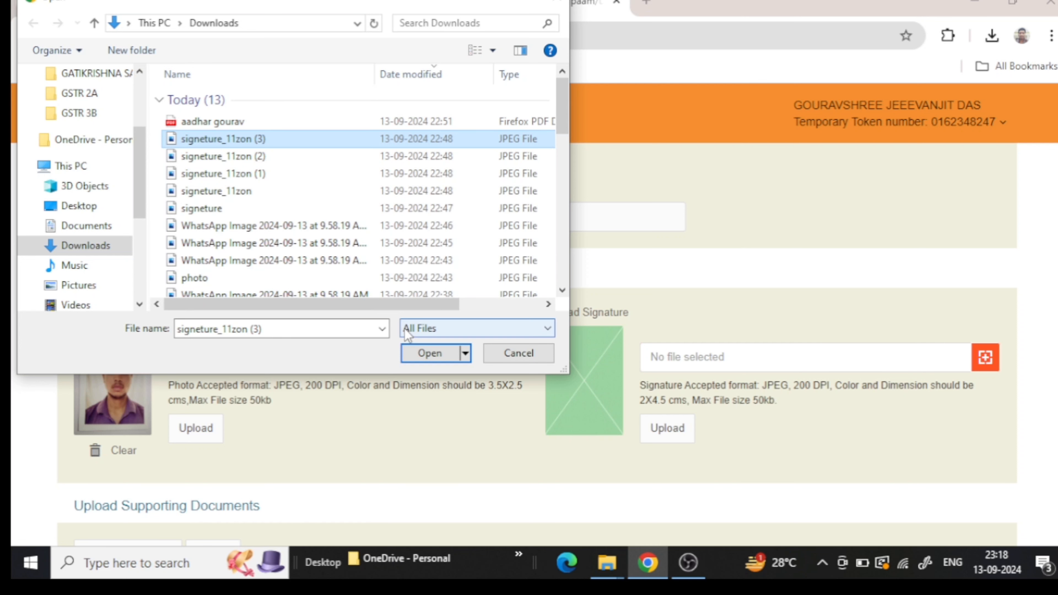
pyautogui.click(416, 353)
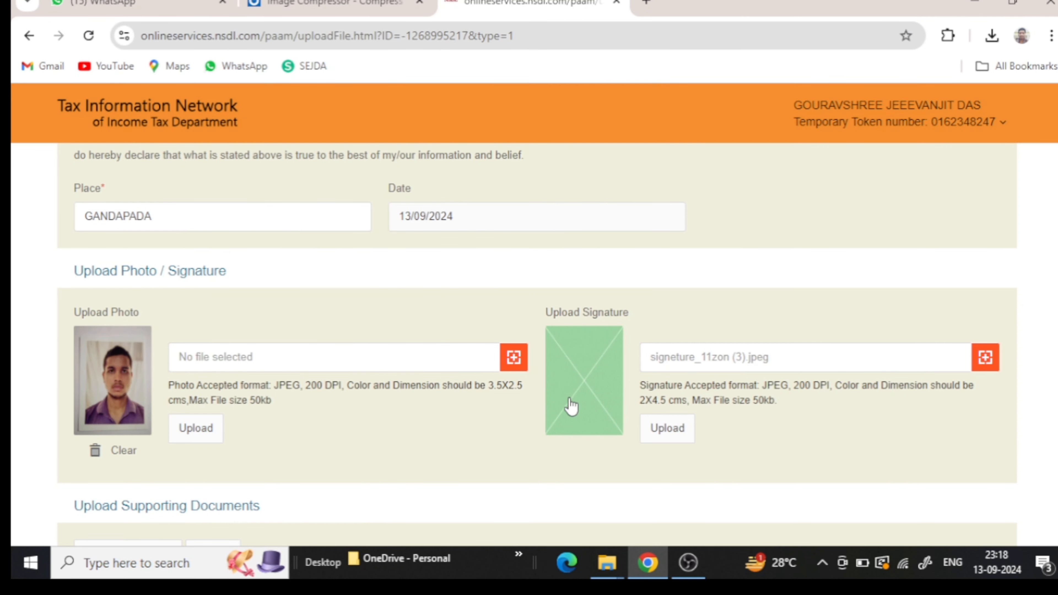
pyautogui.click(664, 436)
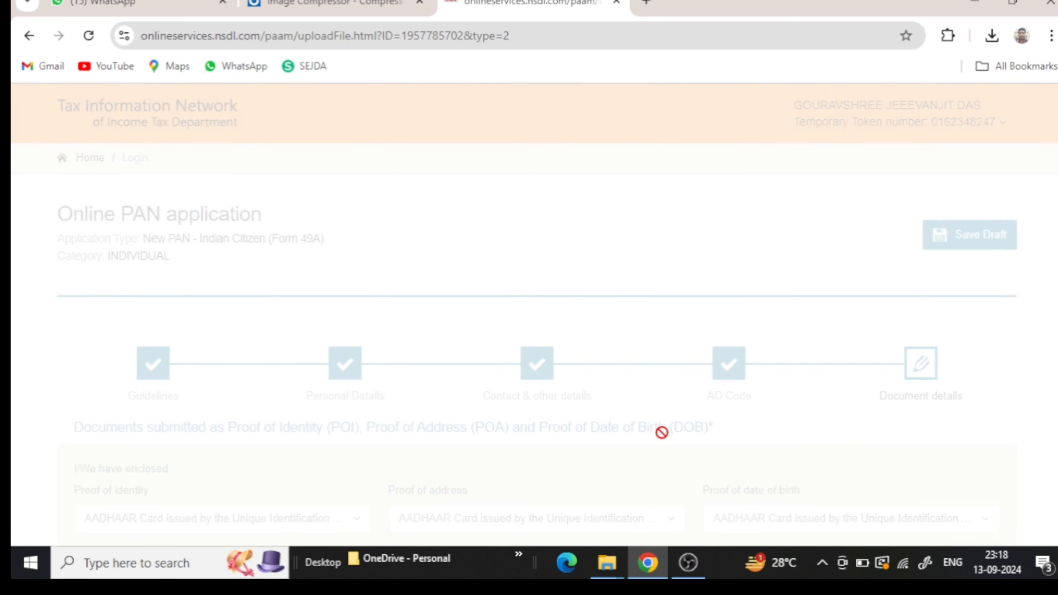
pyautogui.scroll(-5, 657, 439)
pyautogui.scroll(-5, 654, 442)
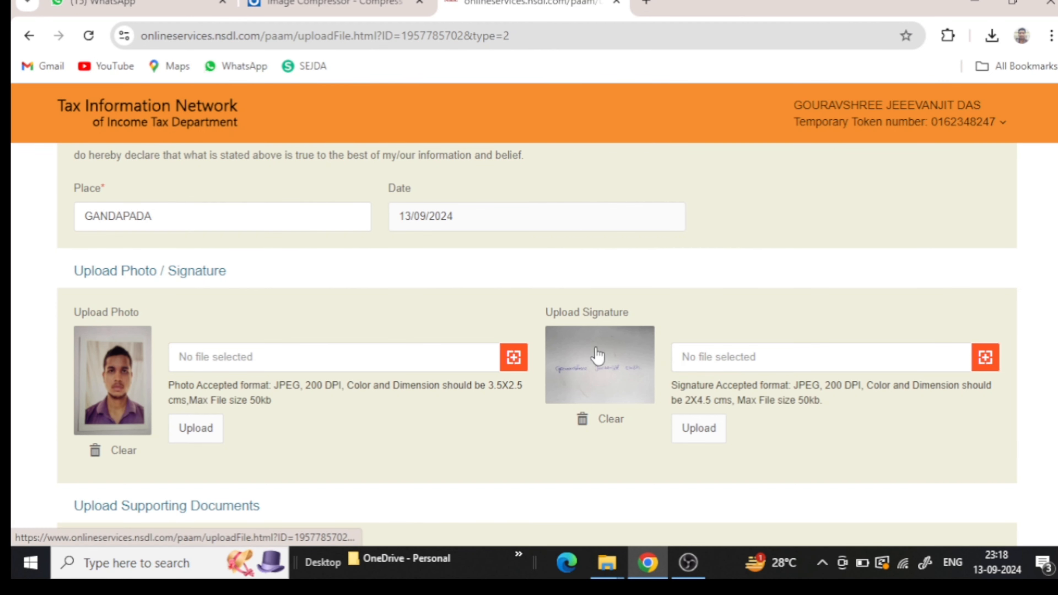
pyautogui.scroll(-5, 560, 367)
pyautogui.scroll(-2, 558, 366)
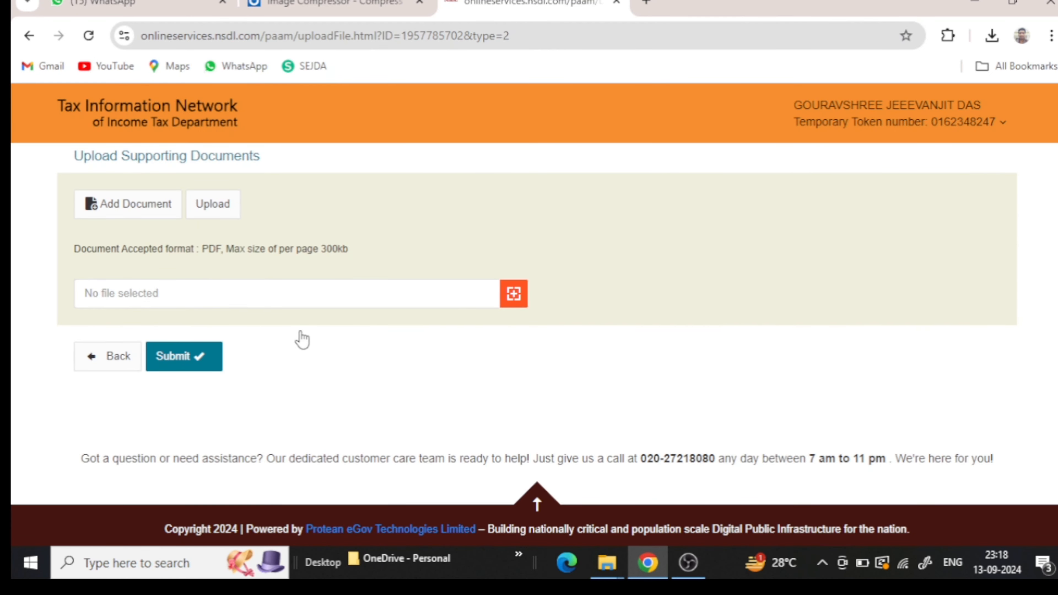
# - Attach 'aadhar gourav_compressed.pdf' from Downloads as the supporting document and upload it
pyautogui.scroll(3, 298, 340)
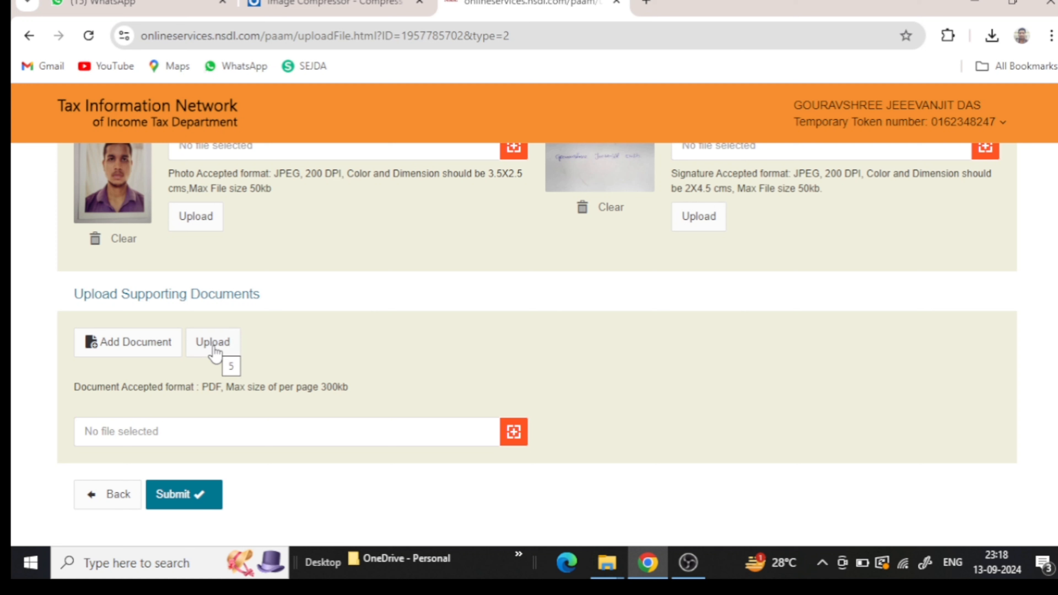
pyautogui.click(517, 431)
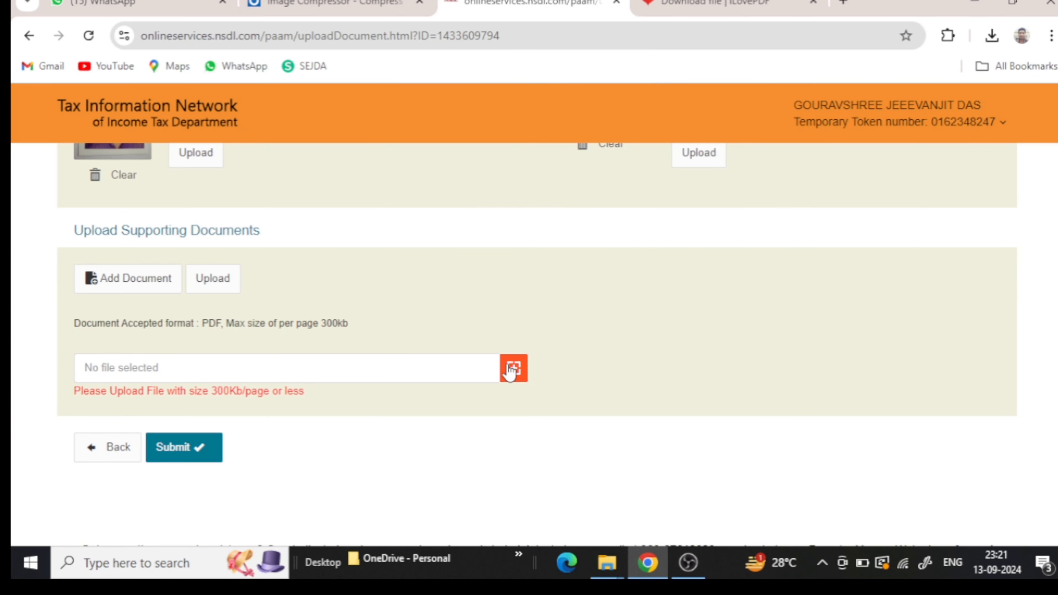
pyautogui.click(514, 369)
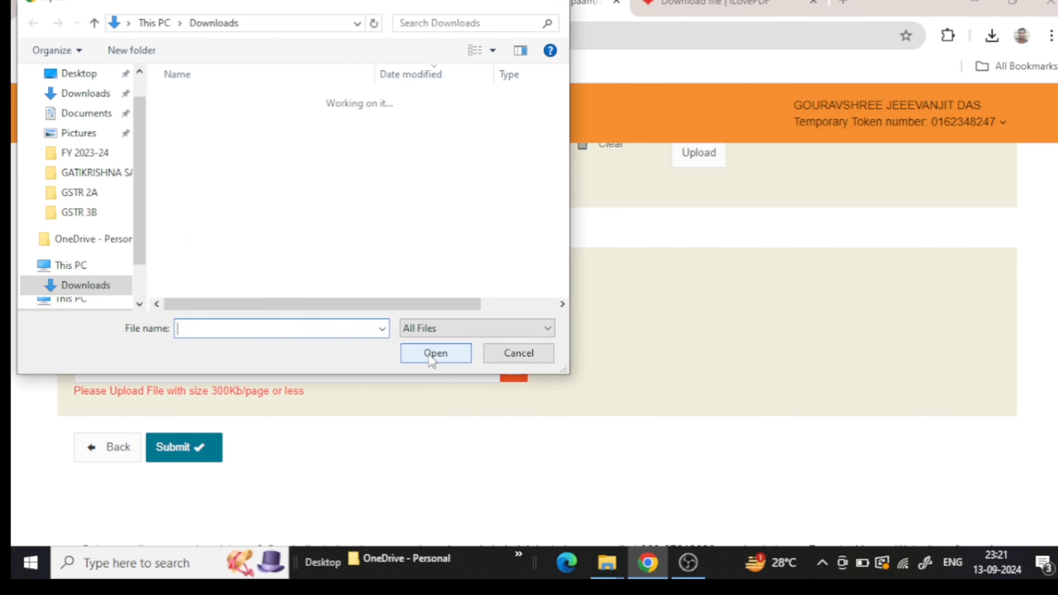
pyautogui.click(312, 122)
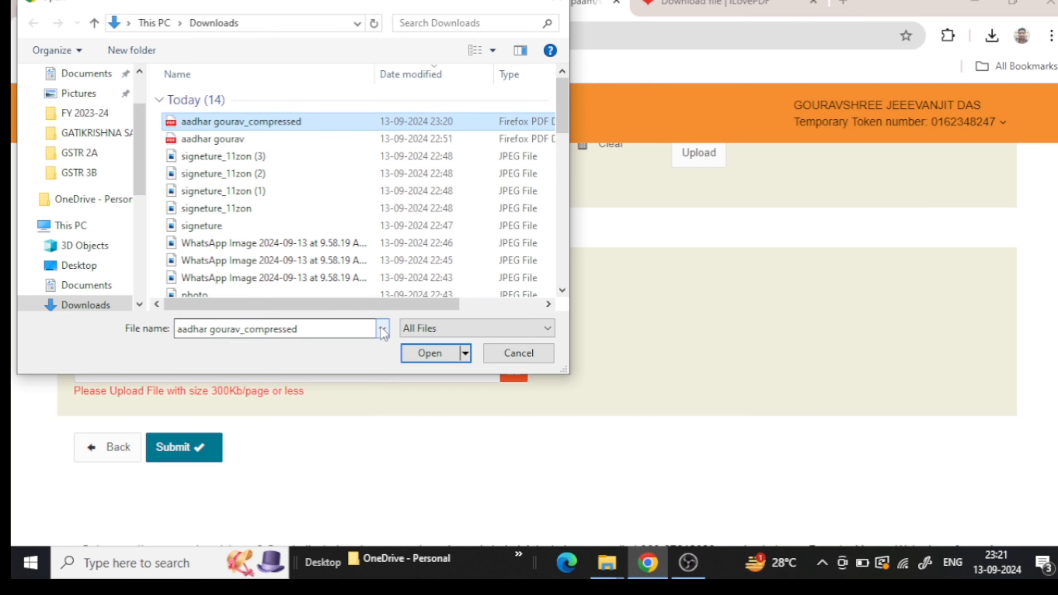
pyautogui.click(428, 355)
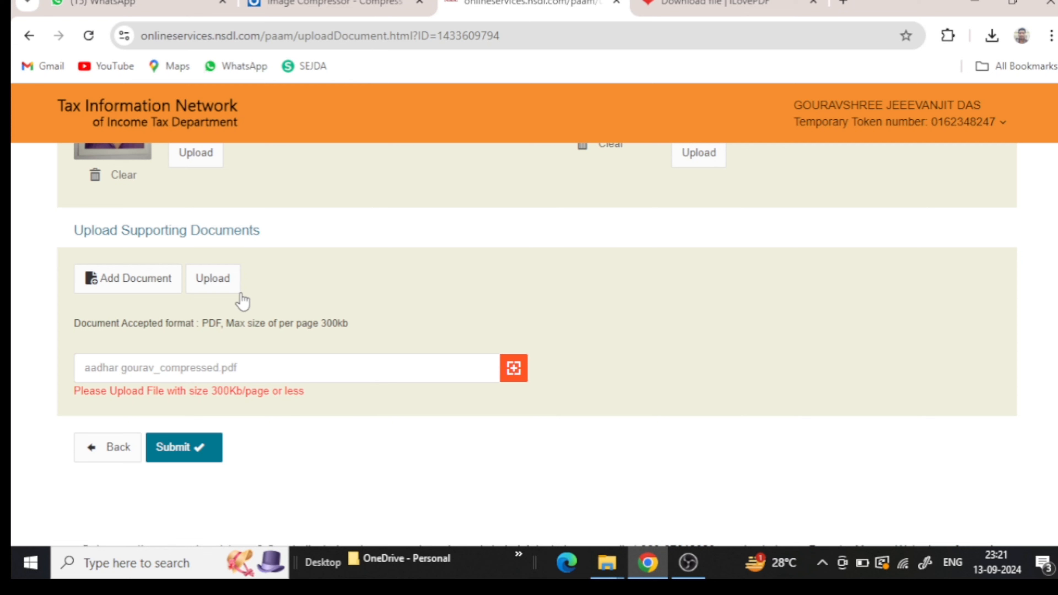
pyautogui.click(225, 275)
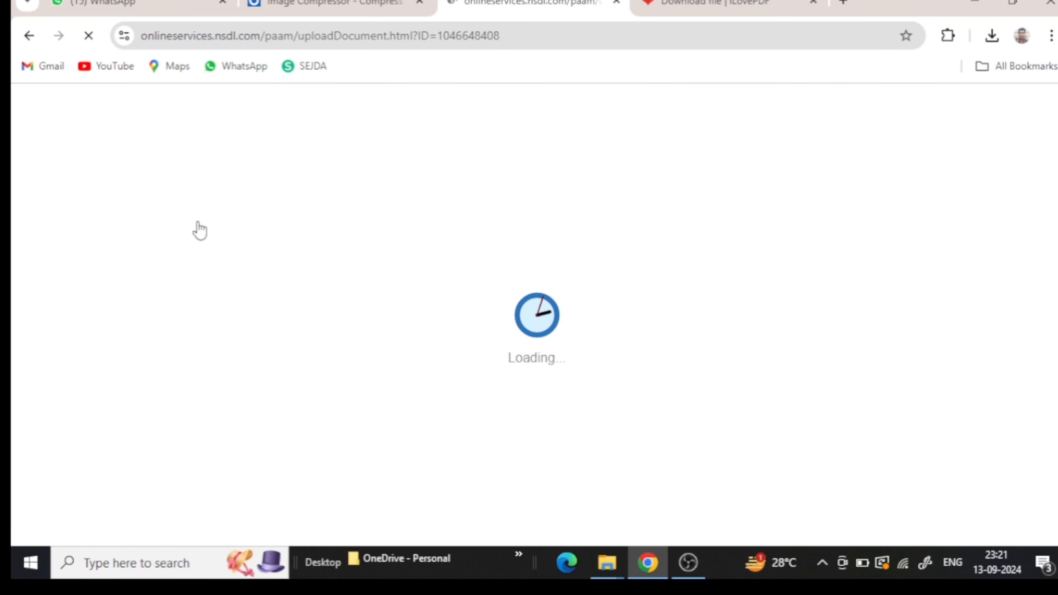
# - Confirm the Aadhaar PDF is listed under supporting documents and submit the form
pyautogui.scroll(-10, 207, 248)
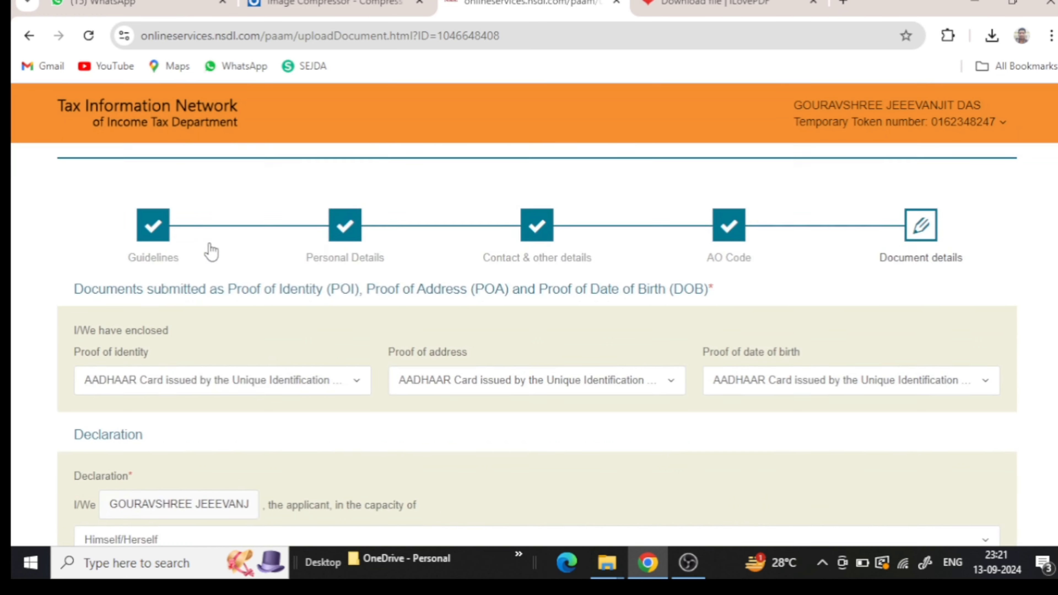
pyautogui.scroll(-10, 211, 252)
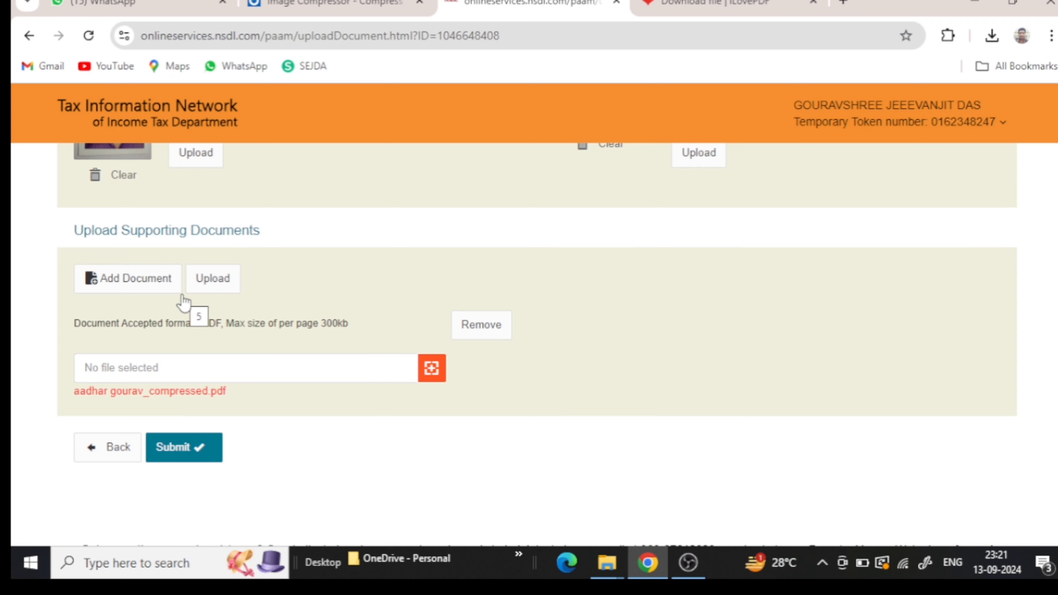
pyautogui.click(176, 455)
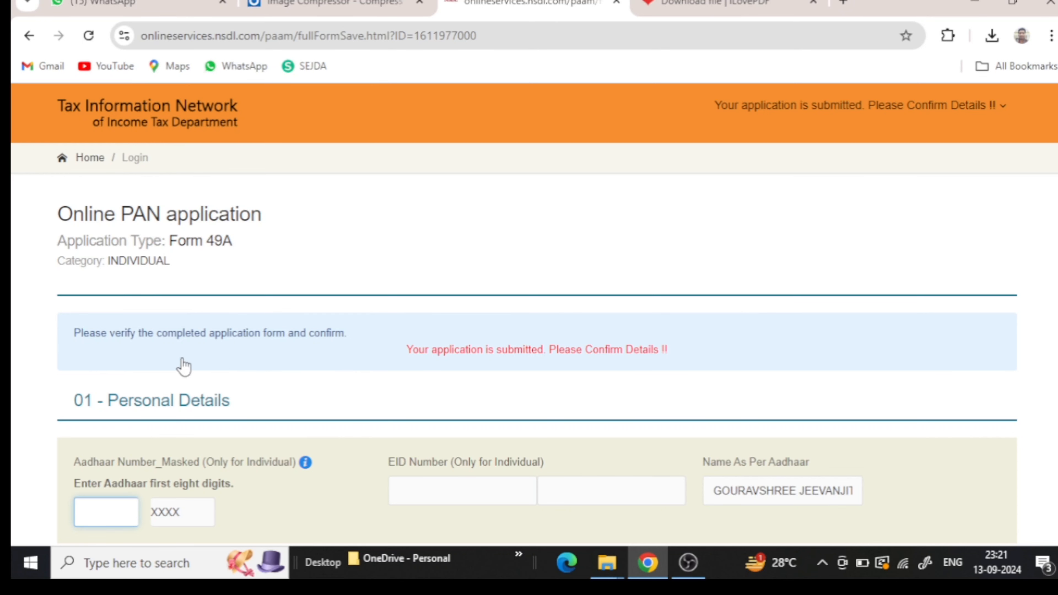
# - Enter the first eight digits of the applicant's Aadhaar number
pyautogui.scroll(-3, 107, 405)
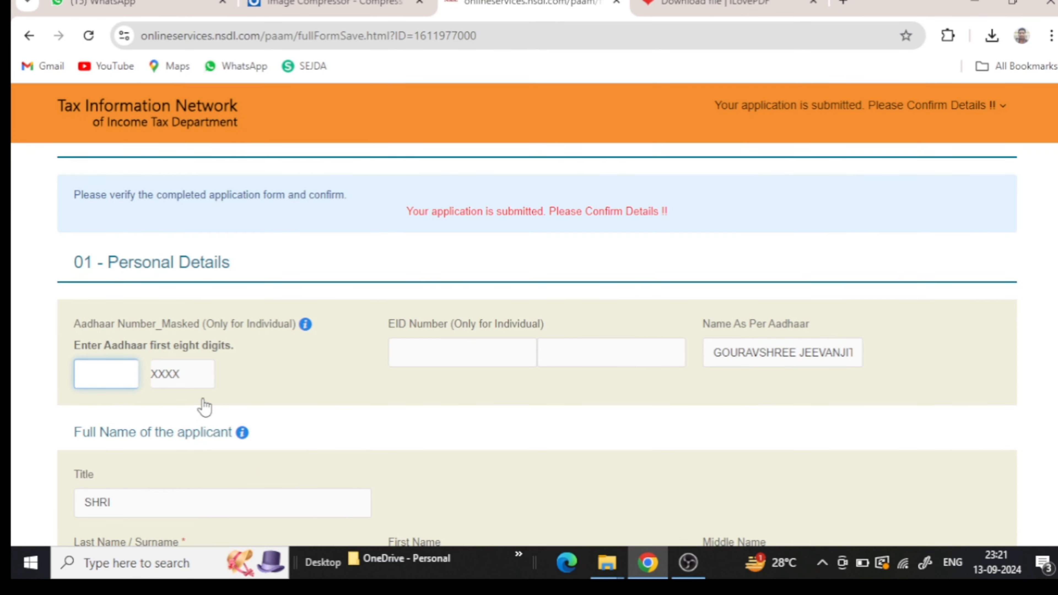
pyautogui.scroll(-3, 338, 412)
pyautogui.scroll(-3, 372, 424)
pyautogui.scroll(4, 372, 424)
# - Review the full Form 49A details and proceed to the payment page
pyautogui.scroll(-3, 105, 400)
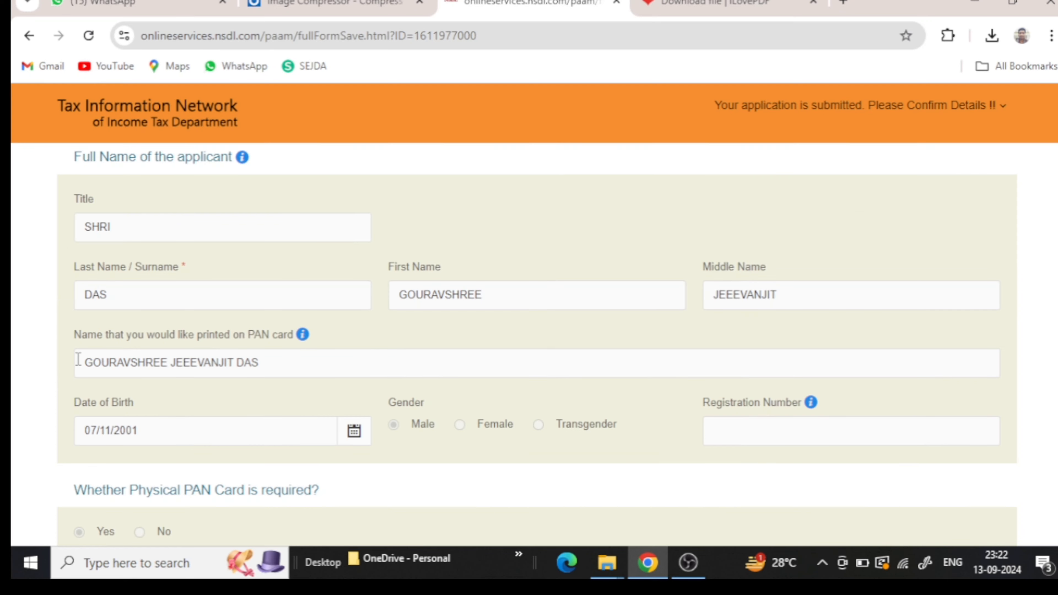
pyautogui.scroll(-3, 75, 360)
pyautogui.scroll(-3, 574, 385)
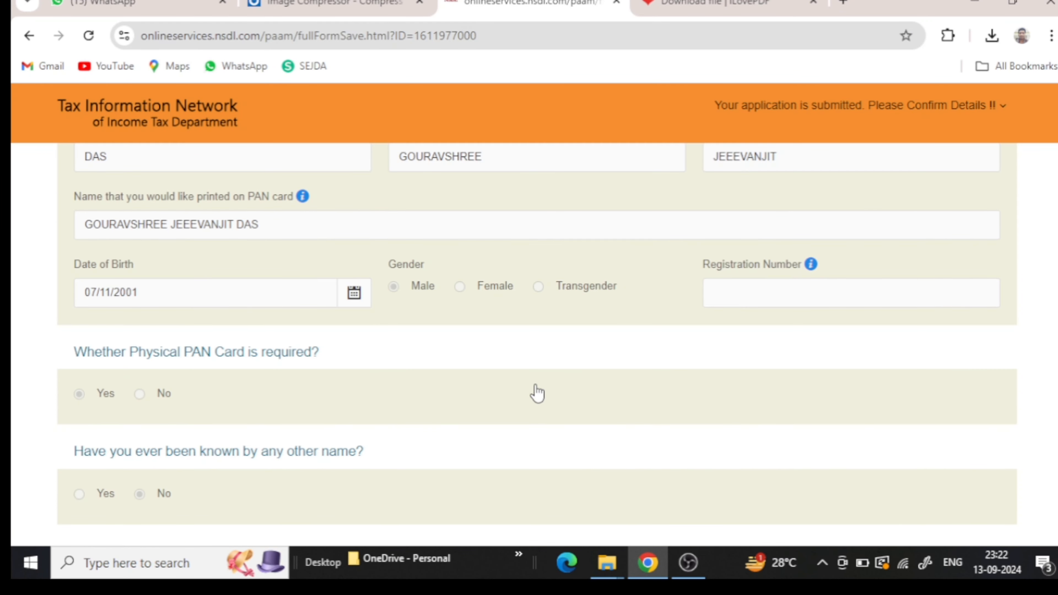
pyautogui.scroll(-3, 337, 384)
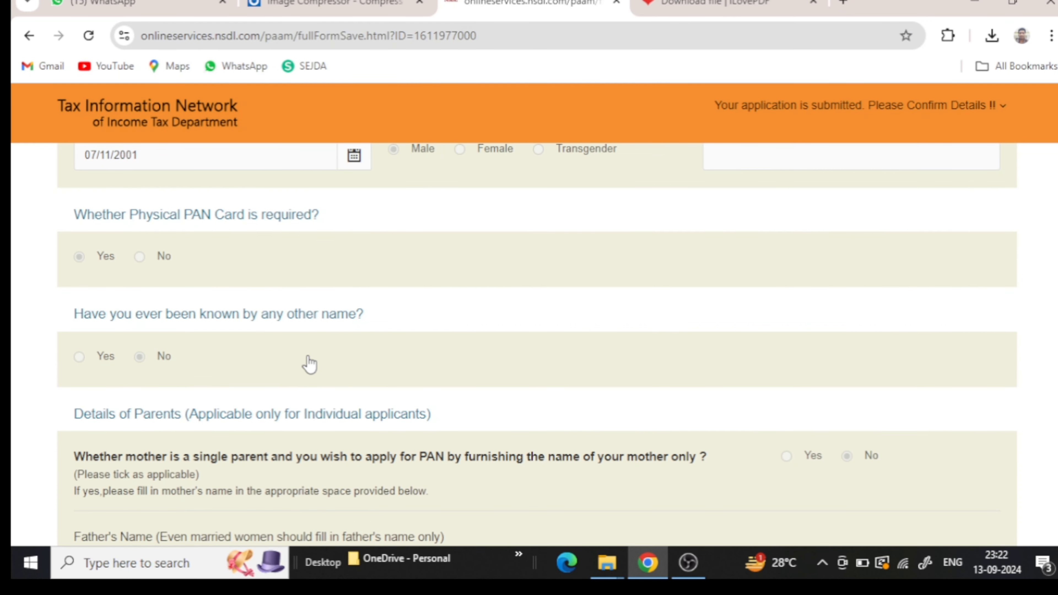
pyautogui.scroll(-3, 309, 363)
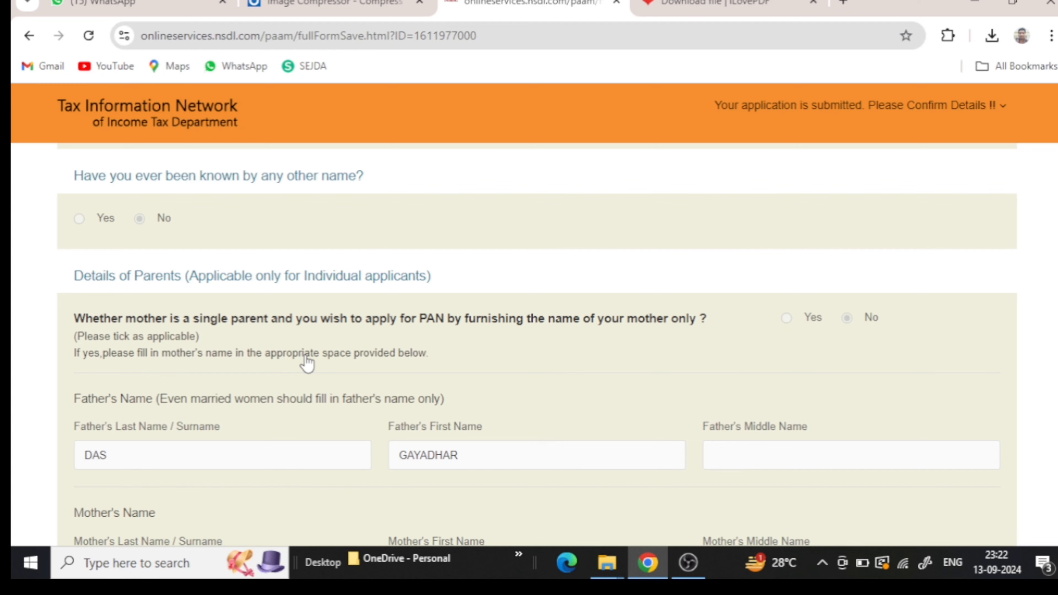
pyautogui.scroll(-3, 307, 363)
pyautogui.scroll(-6, 307, 363)
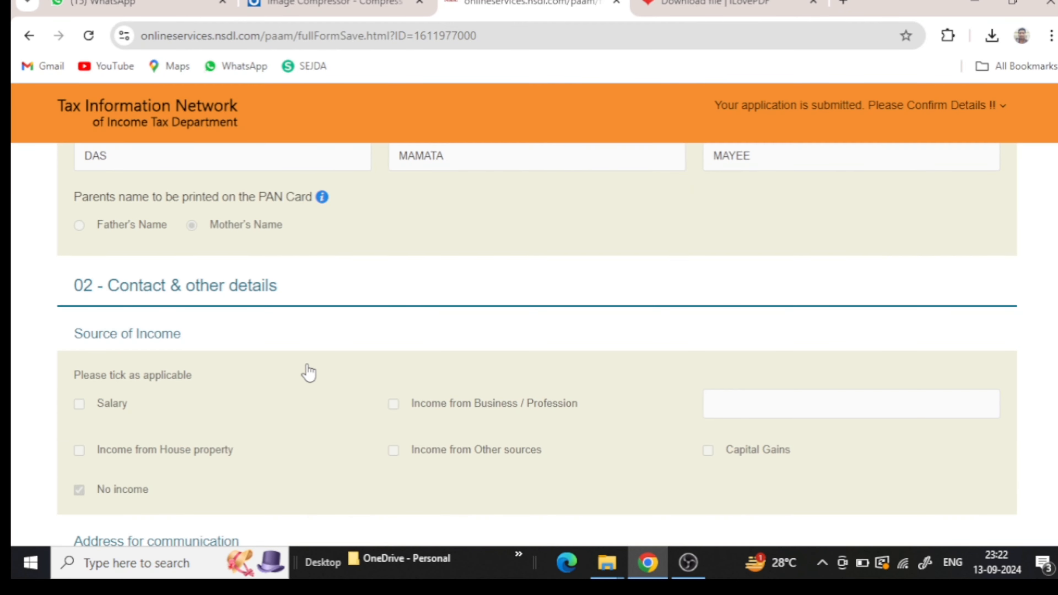
pyautogui.scroll(-15, 309, 372)
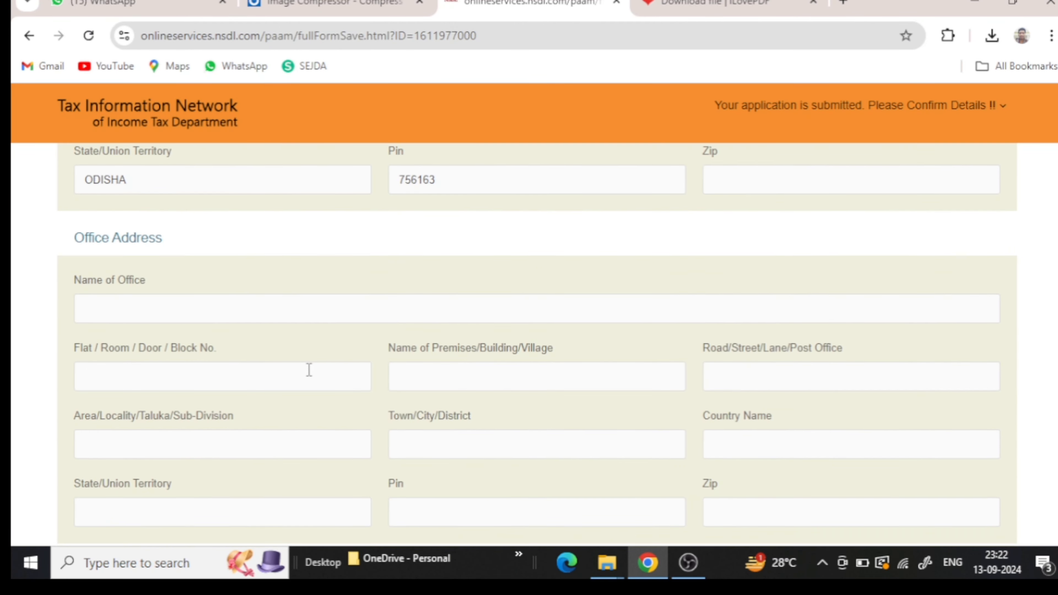
pyautogui.scroll(-20, 309, 370)
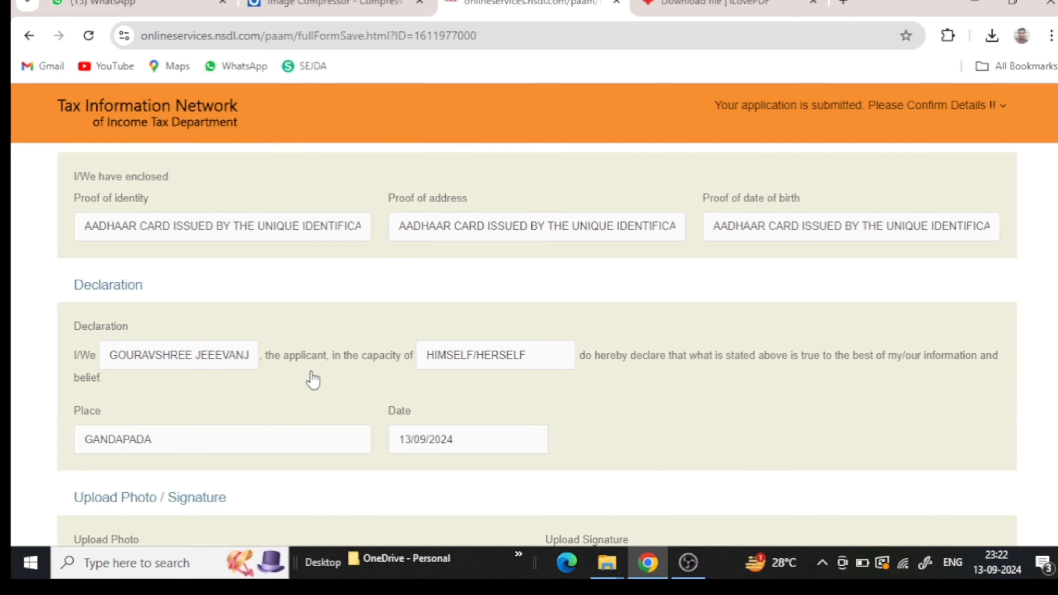
pyautogui.scroll(-12, 311, 381)
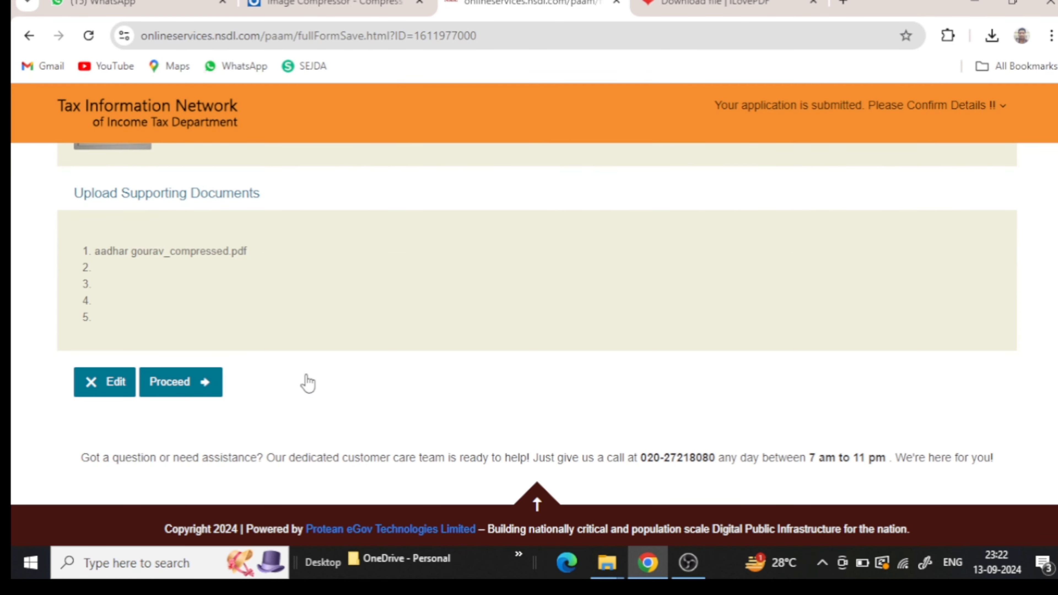
pyautogui.scroll(3, 206, 400)
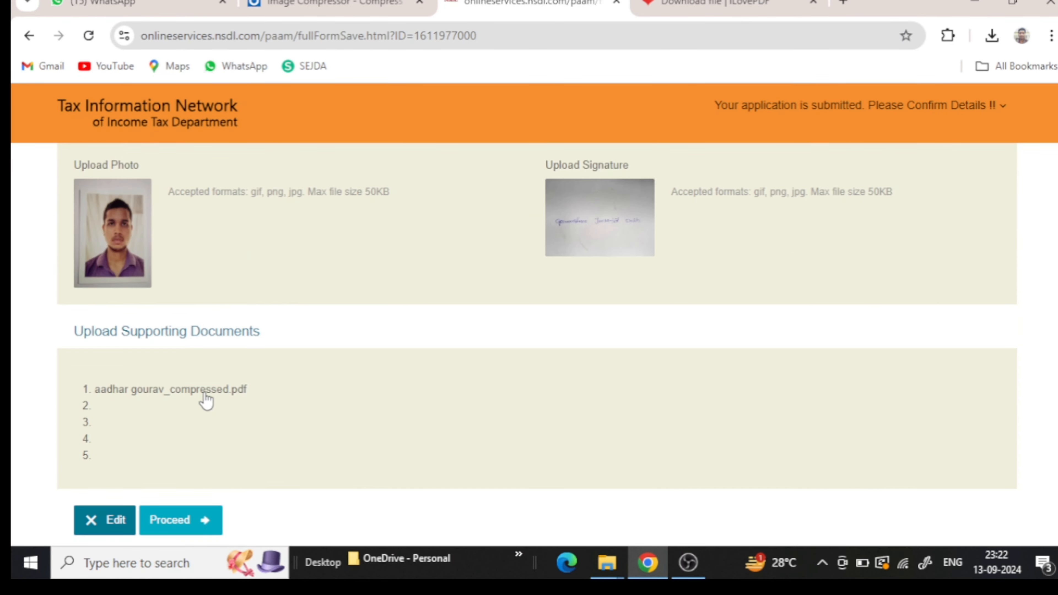
pyautogui.click(186, 522)
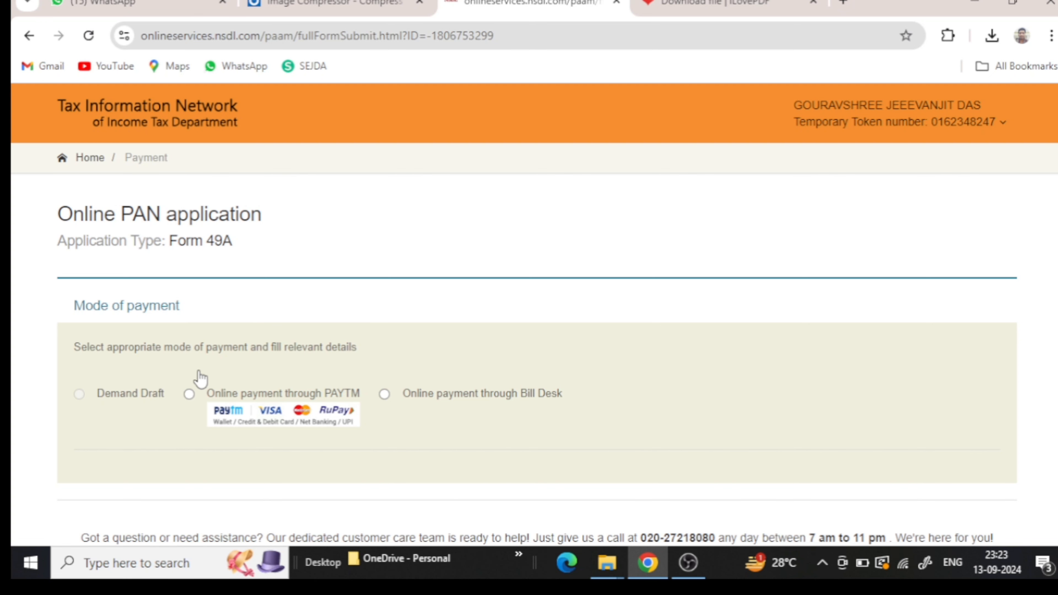
# - Choose online payment through PAYTM, accept the terms of service, and proceed to payment
pyautogui.click(189, 394)
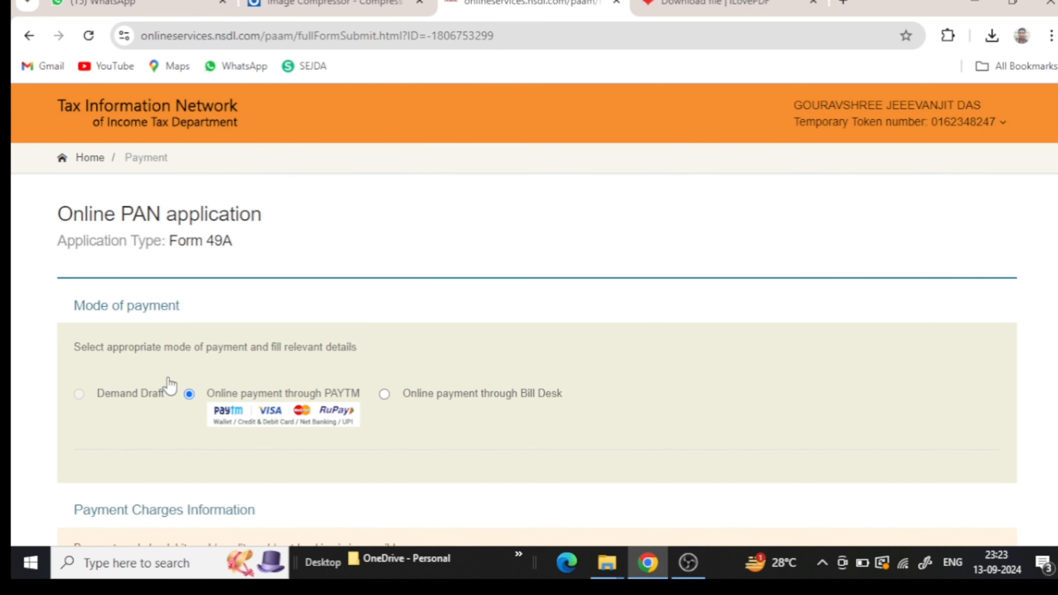
pyautogui.scroll(-8, 171, 392)
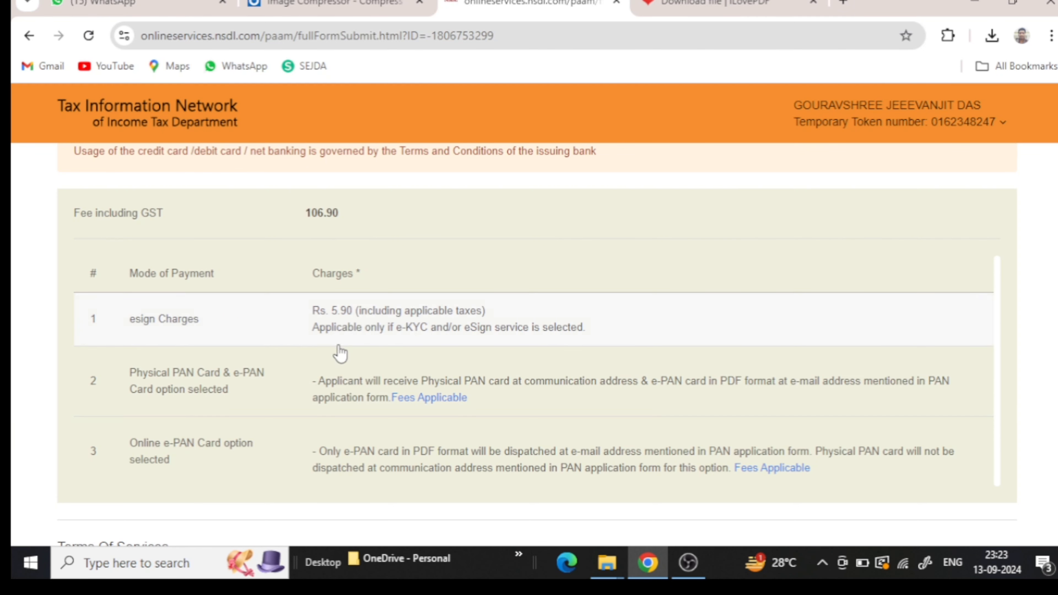
pyautogui.scroll(-5, 338, 348)
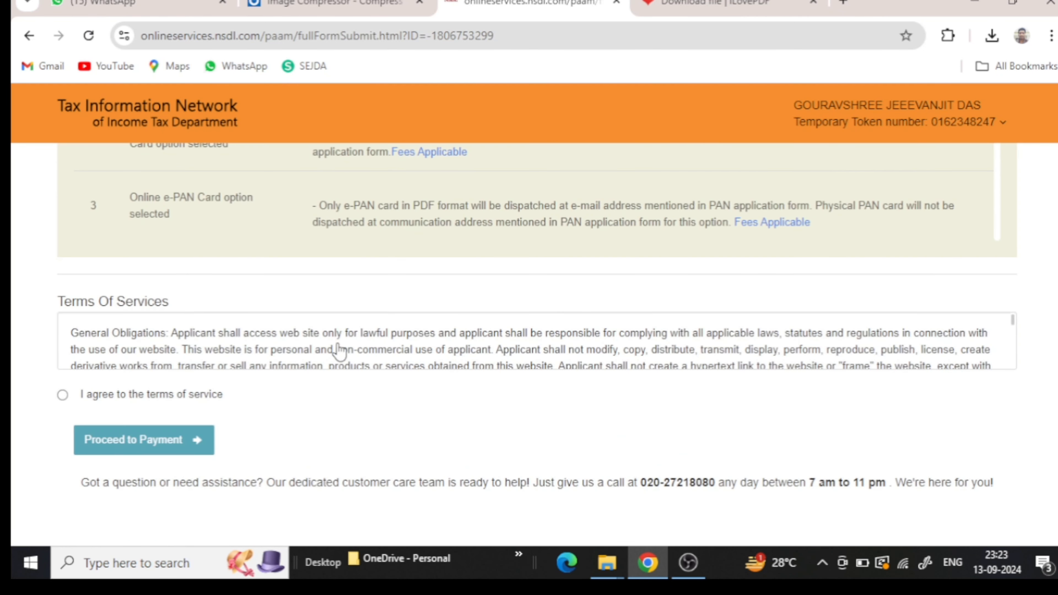
pyautogui.click(63, 395)
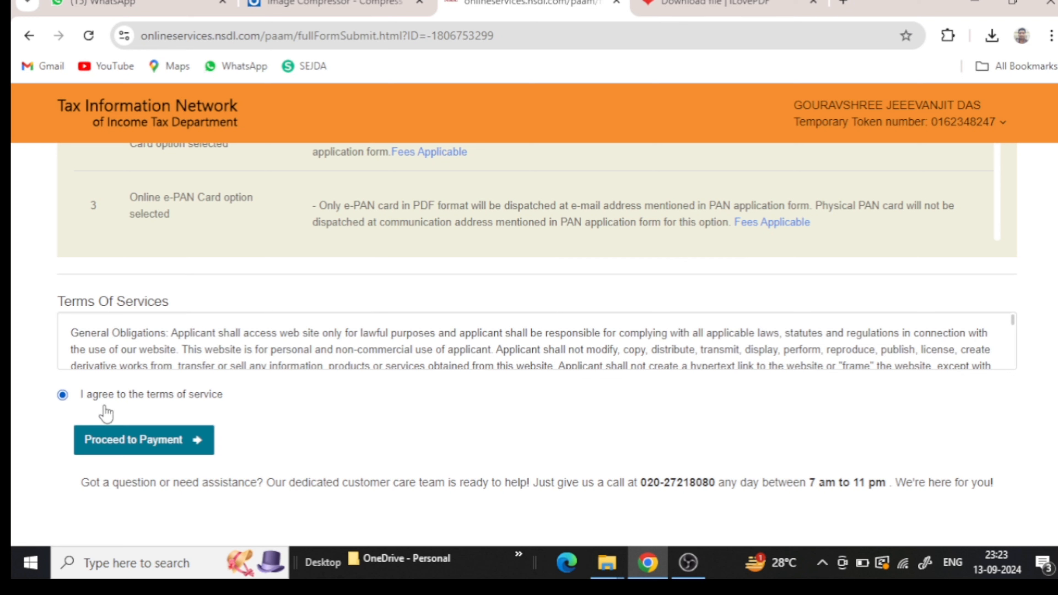
pyautogui.click(111, 441)
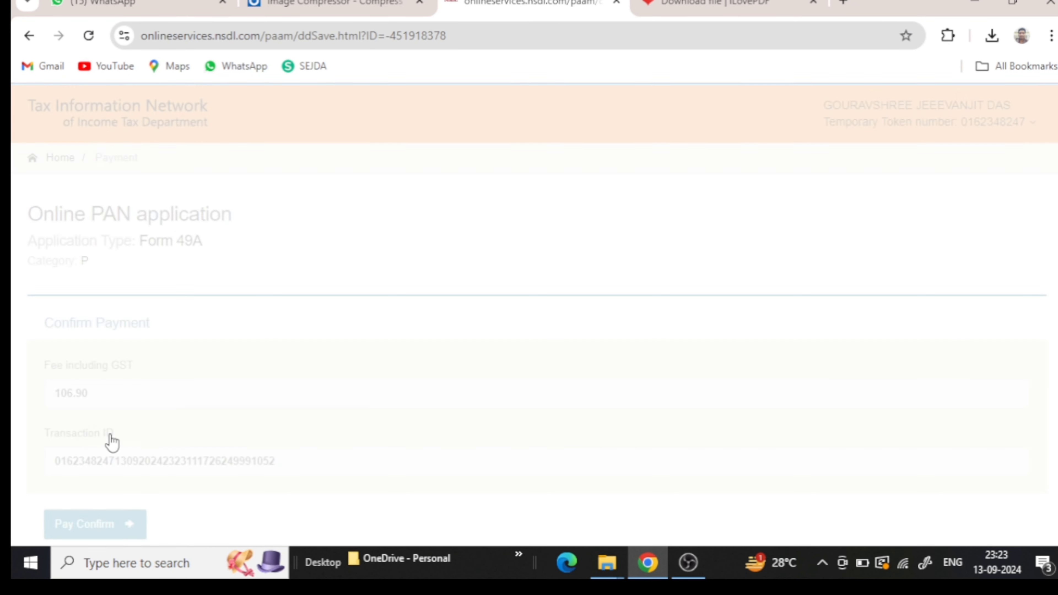
# - Confirm the 106.90 payment to go to the Paytm gateway
pyautogui.scroll(-3, 112, 441)
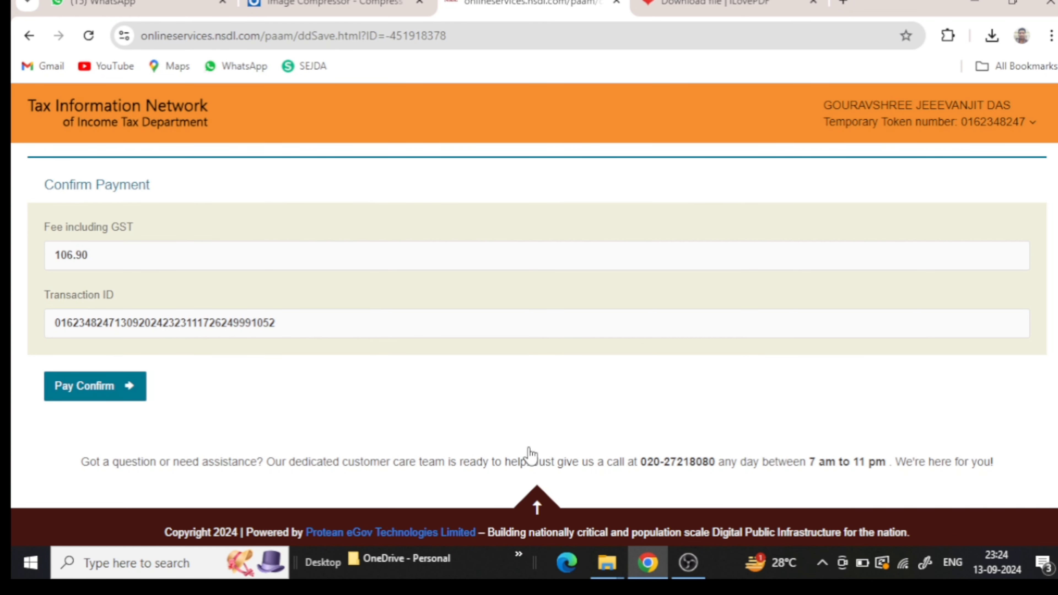
pyautogui.click(101, 396)
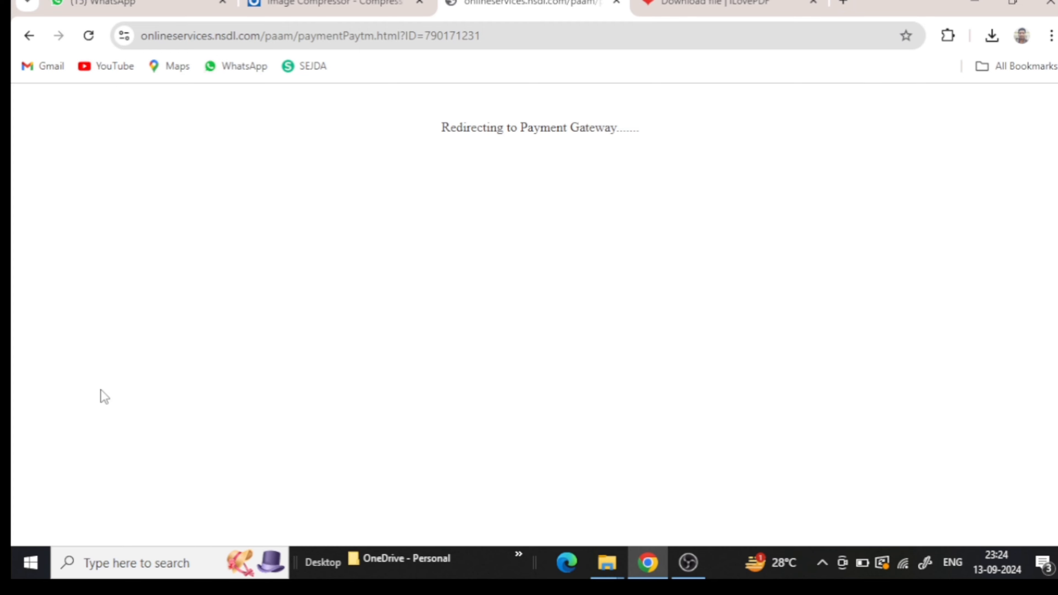